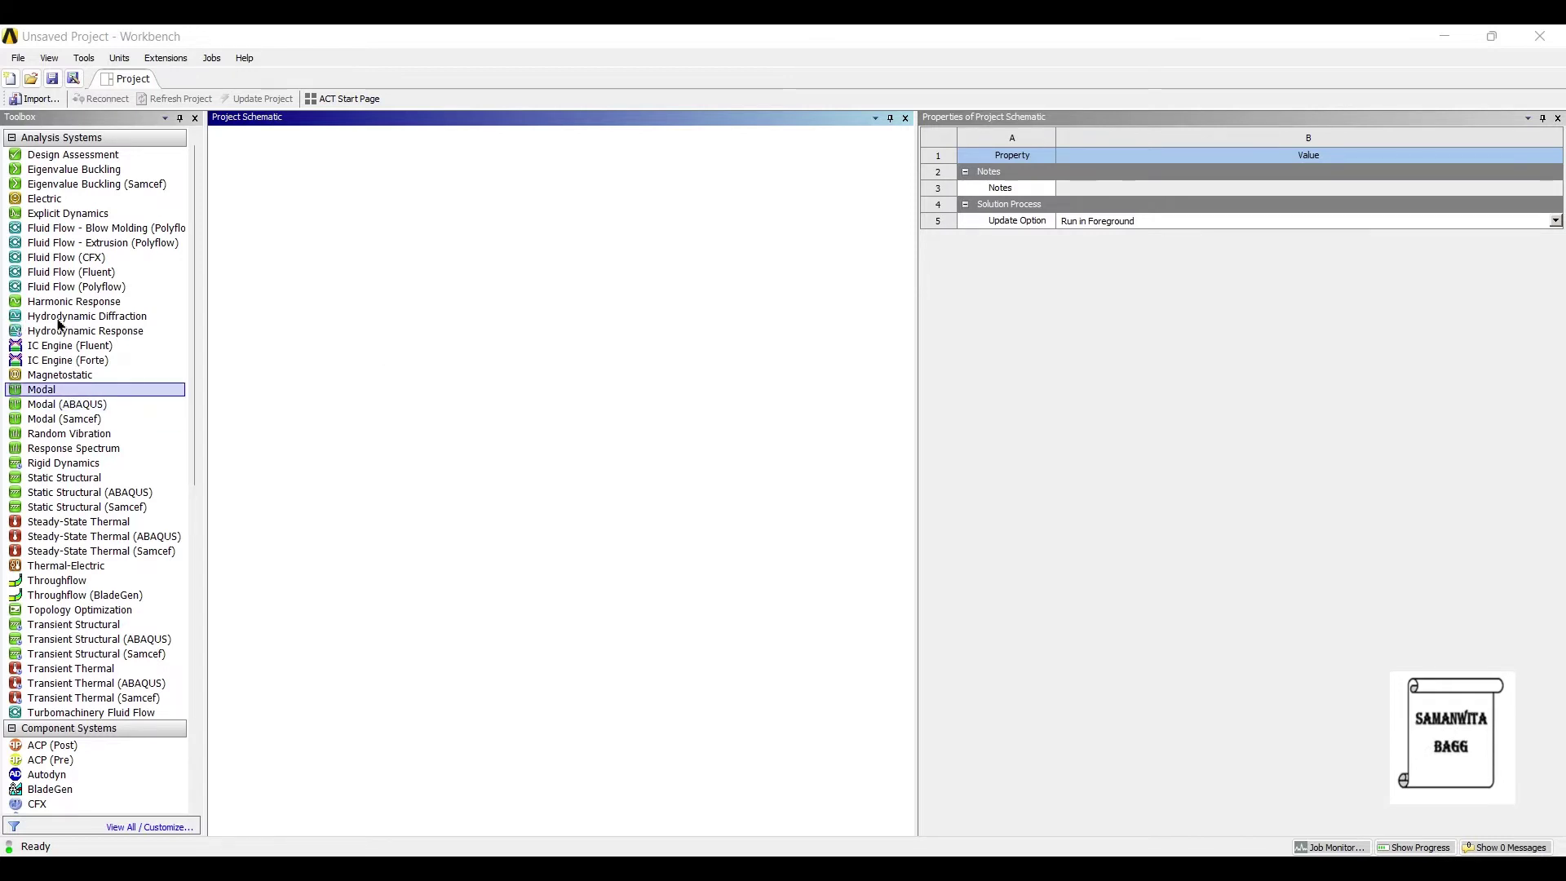
# Step: Create a Modal analysis system and add Stainless Steel from the General Materials library to its engineering data
pyautogui.doubleClick(68, 390)
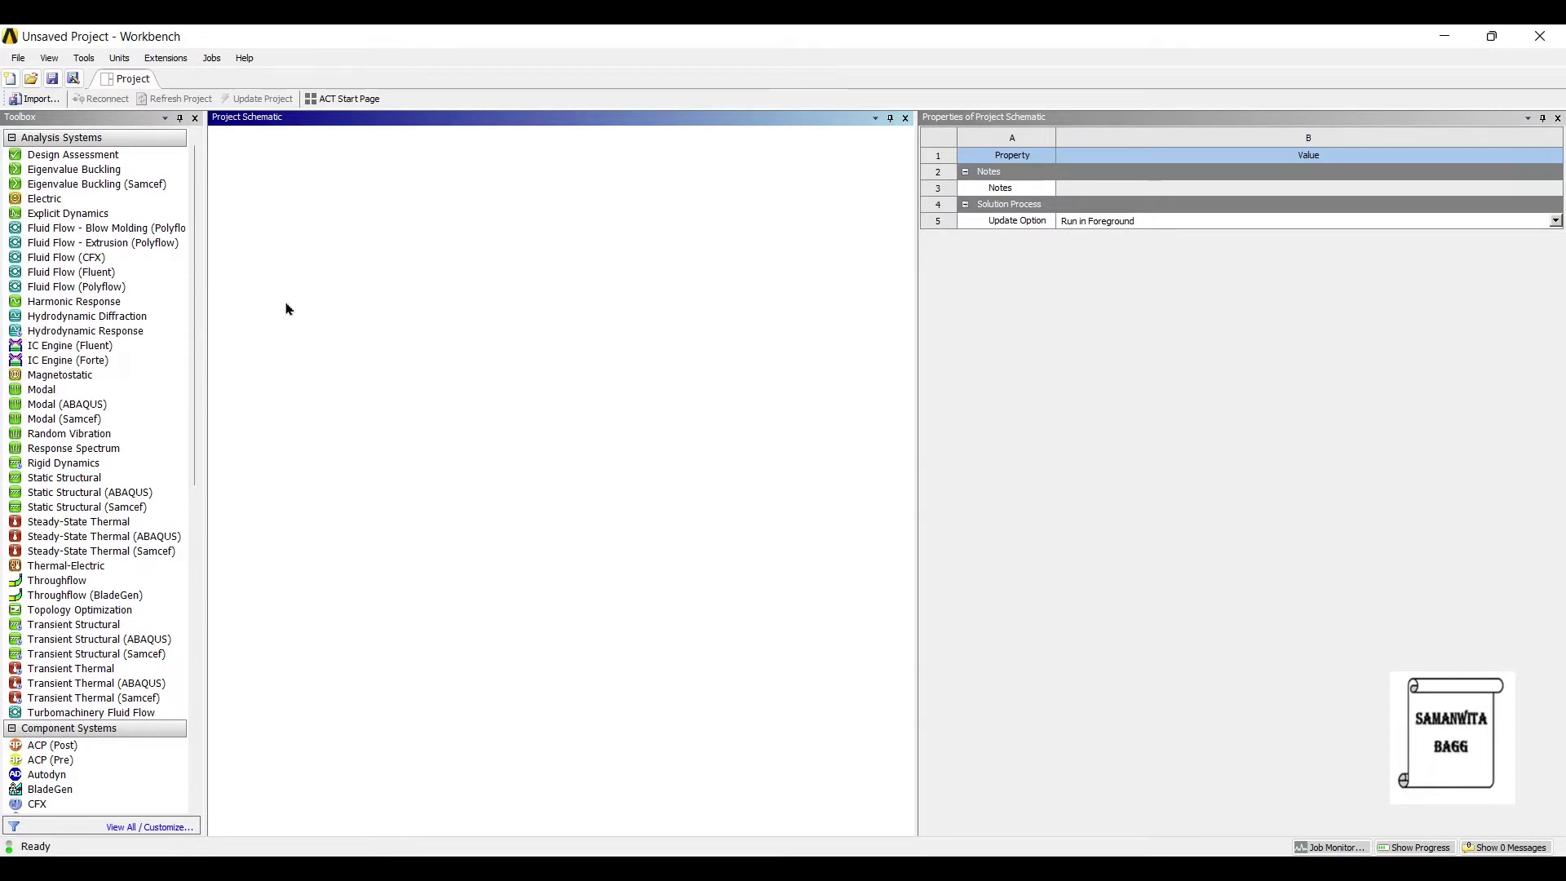
pyautogui.click(287, 223)
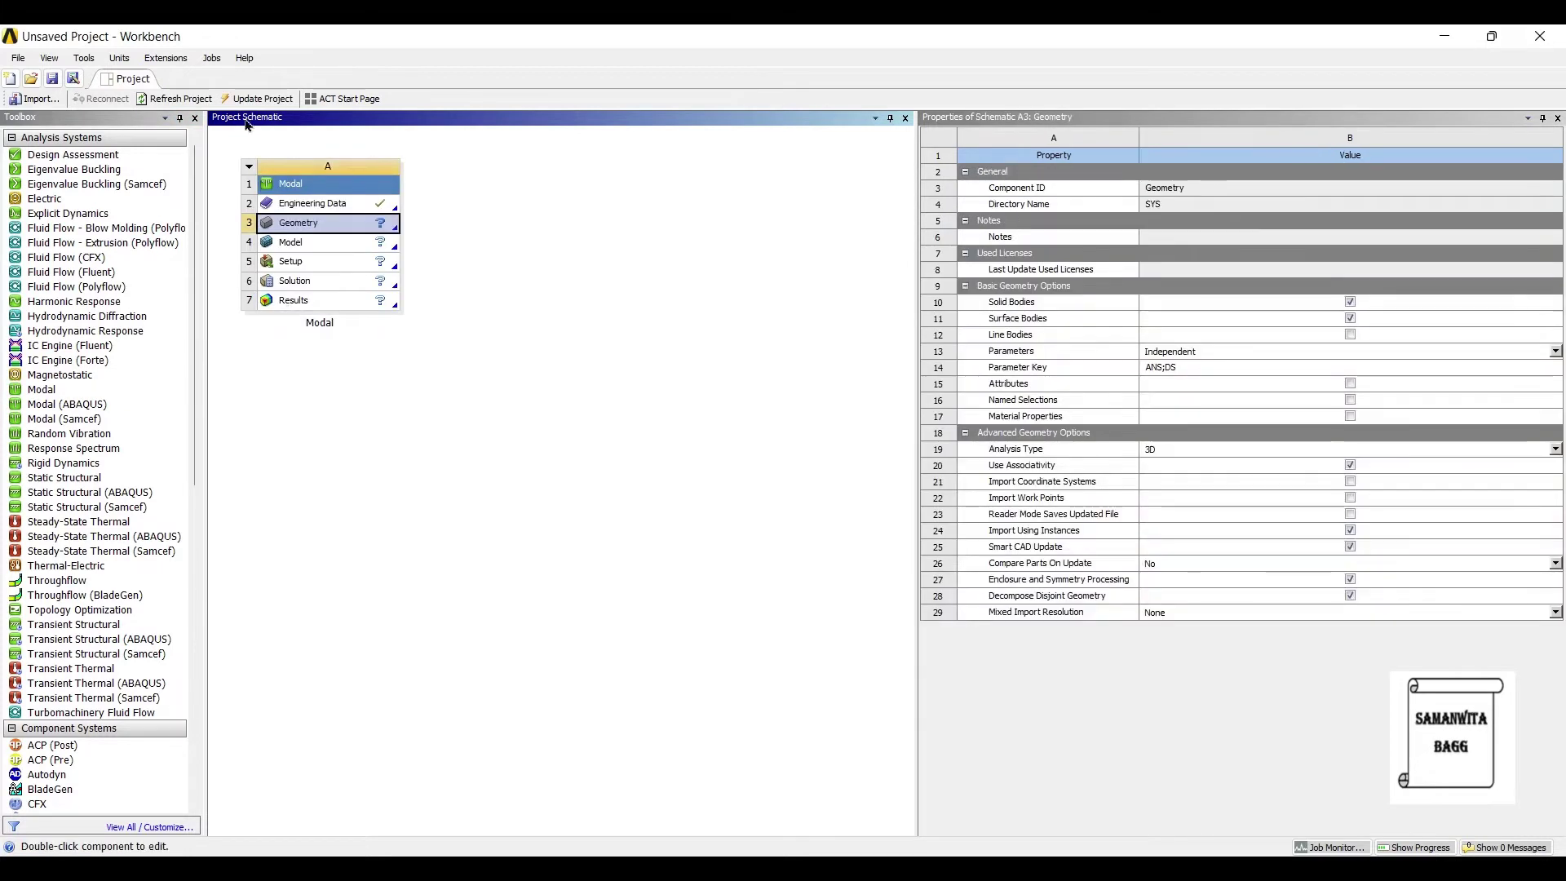
pyautogui.doubleClick(310, 203)
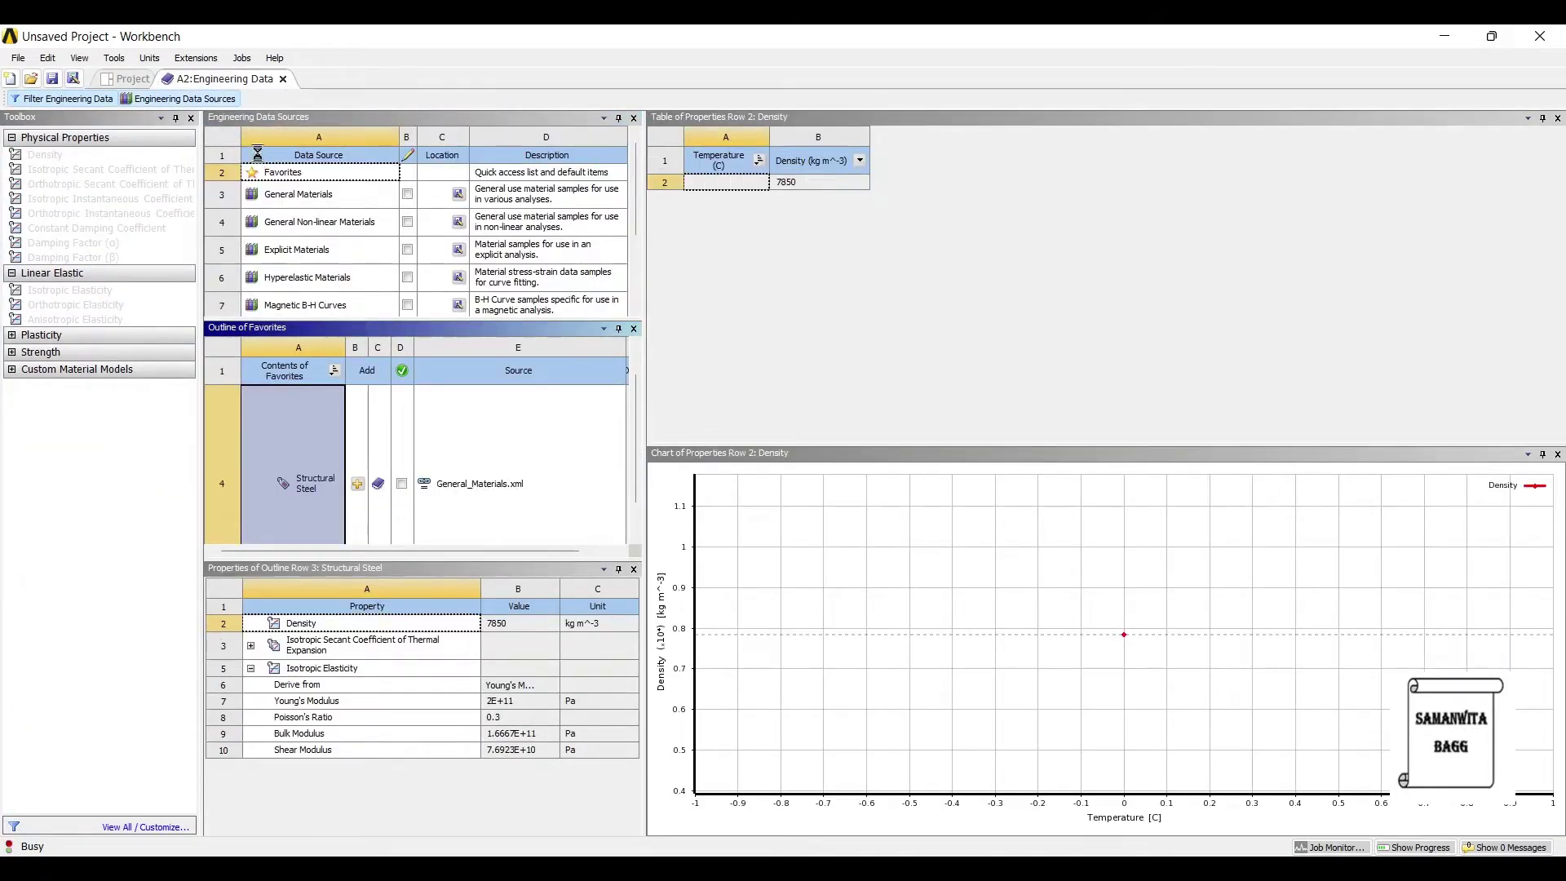
pyautogui.click(351, 194)
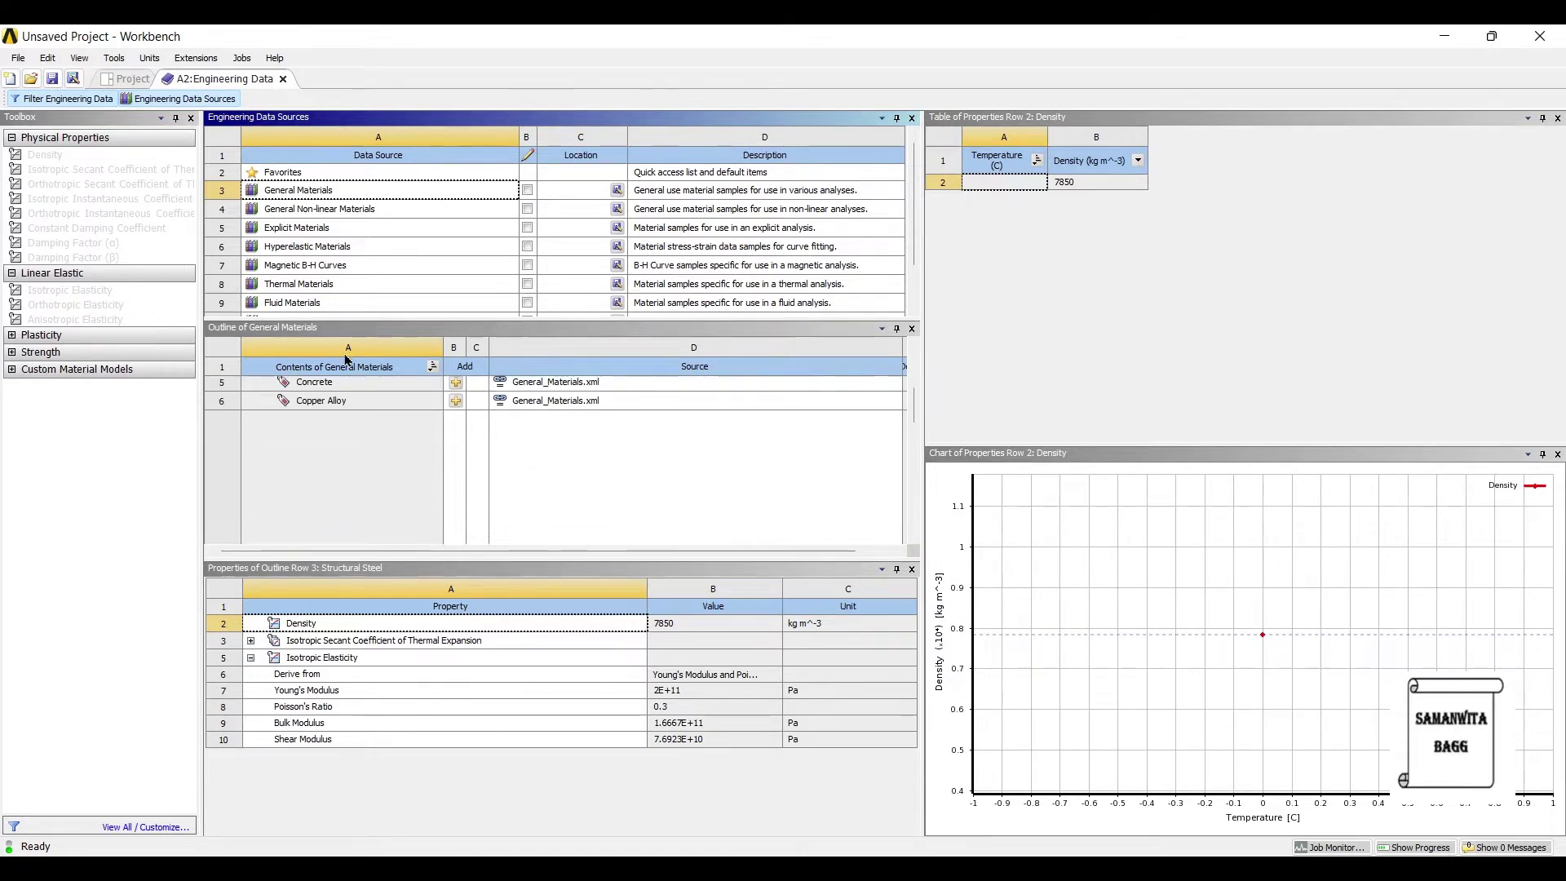
pyautogui.click(456, 457)
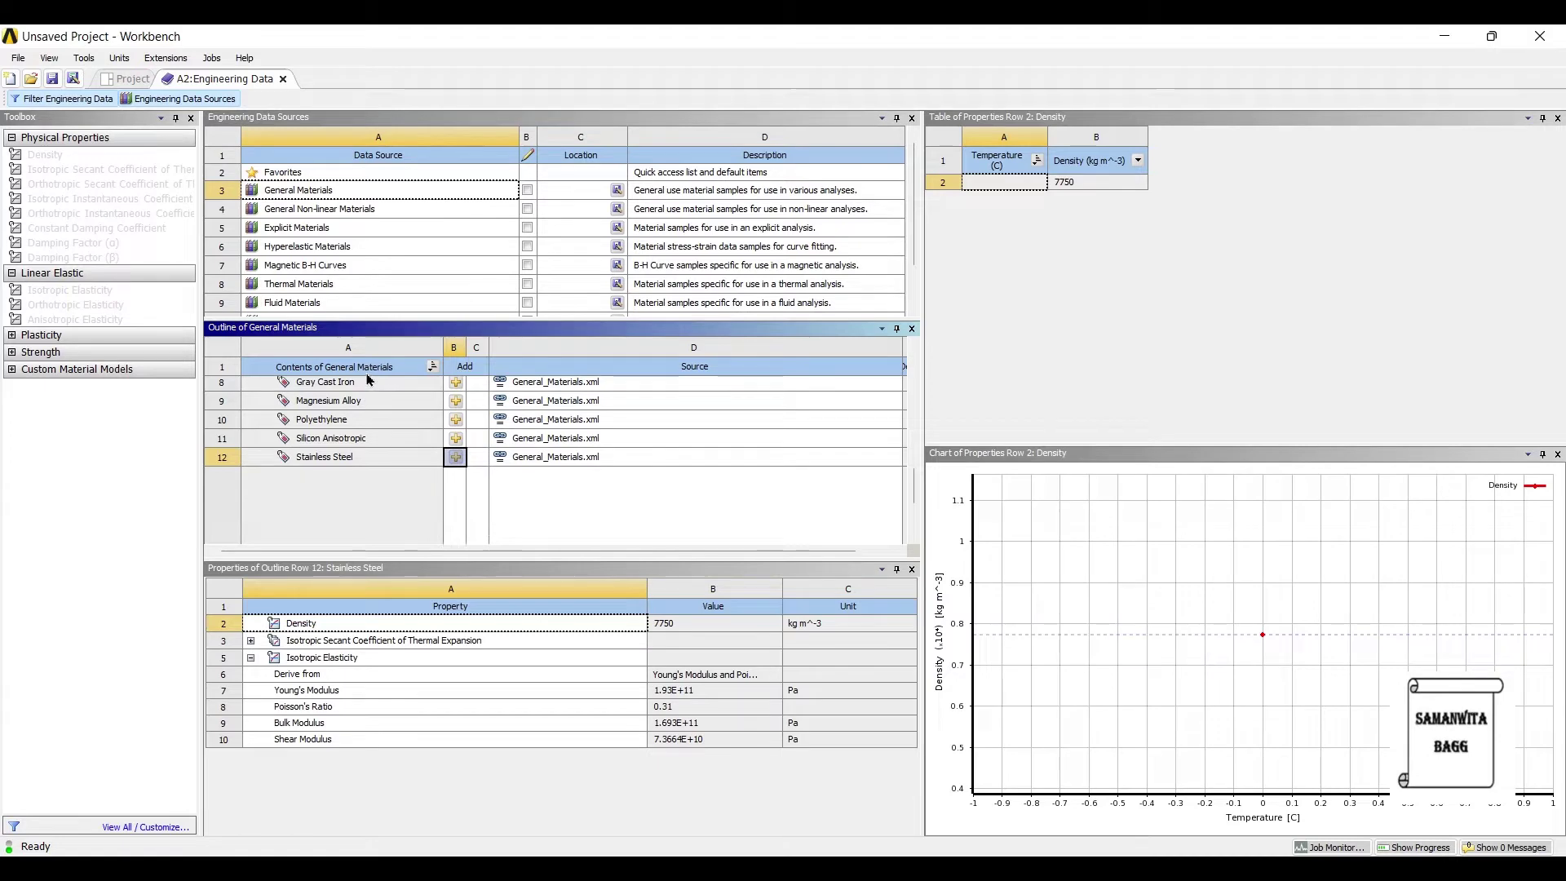
pyautogui.click(114, 79)
pyautogui.click(246, 99)
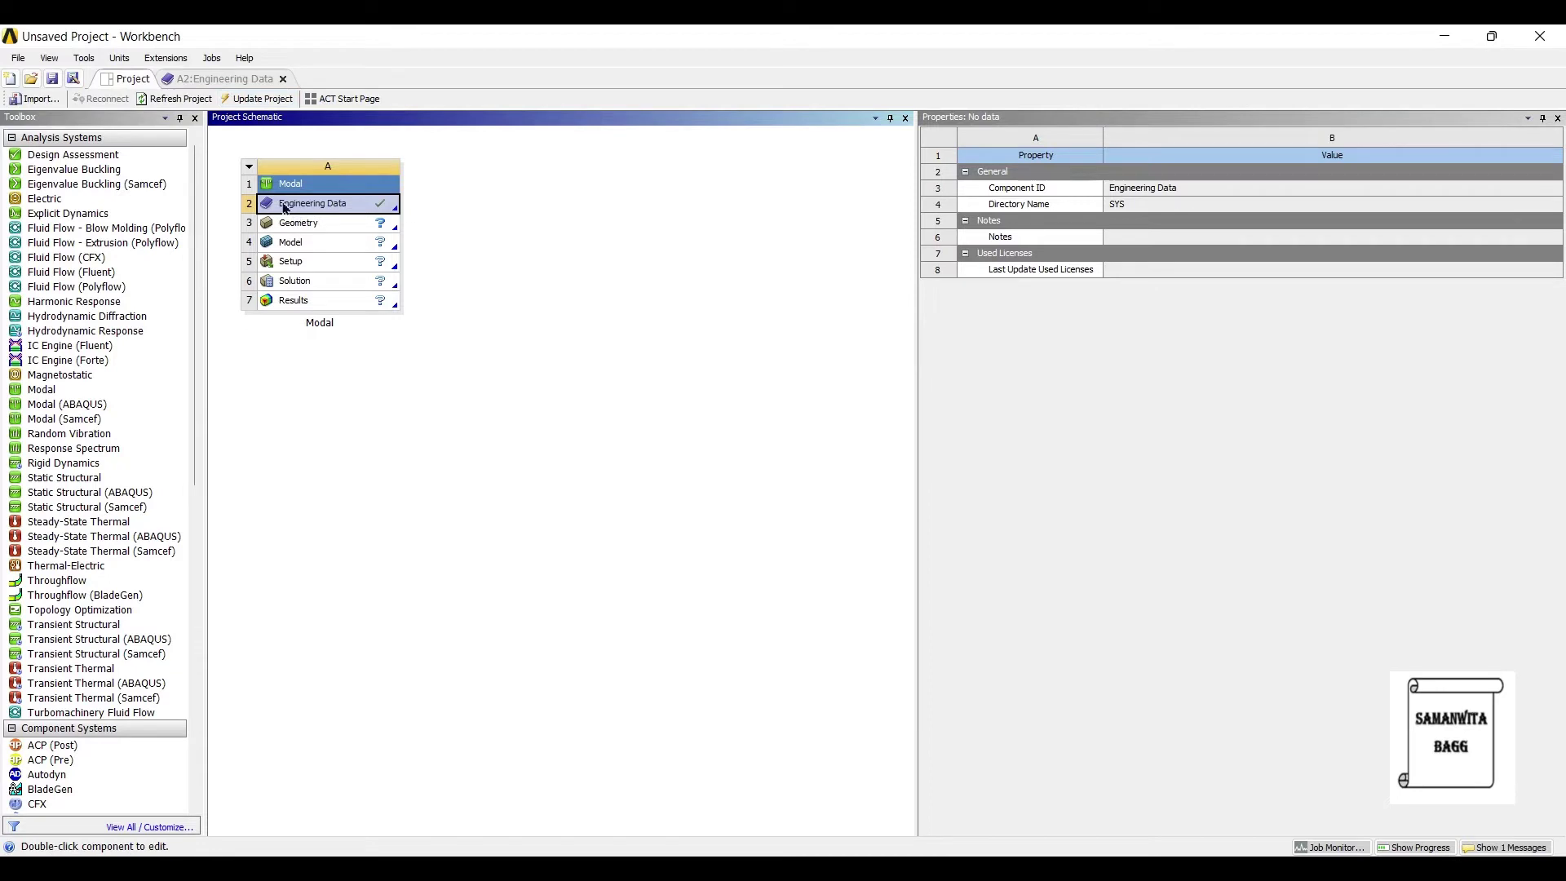
# Step: Open the Modal system's geometry in a new DesignModeler session and set the length unit to millimetres
pyautogui.press('Down')
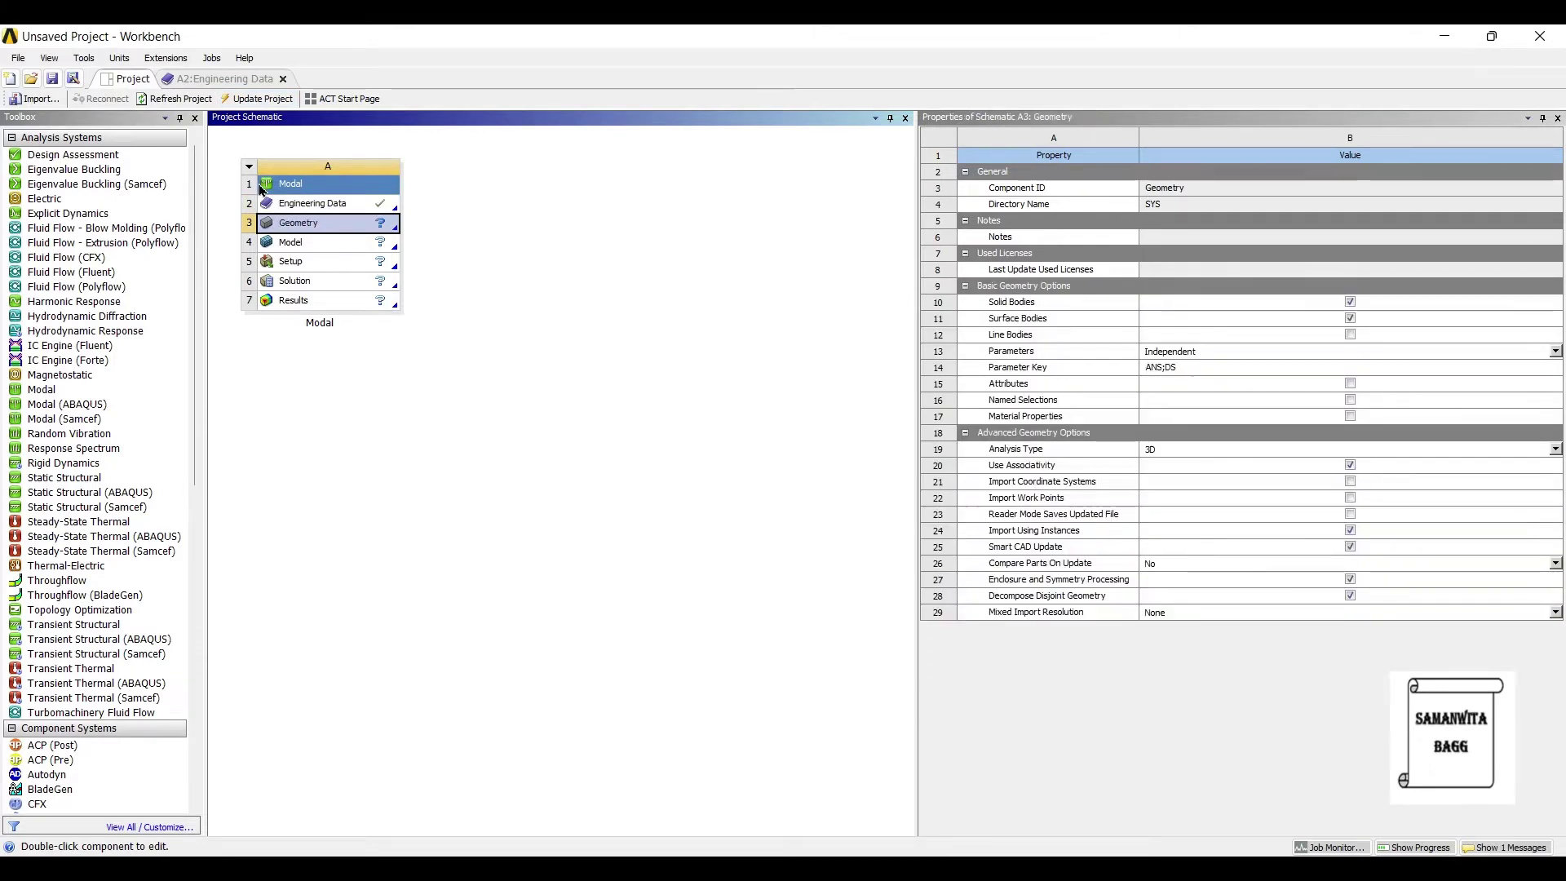
pyautogui.rightClick(314, 223)
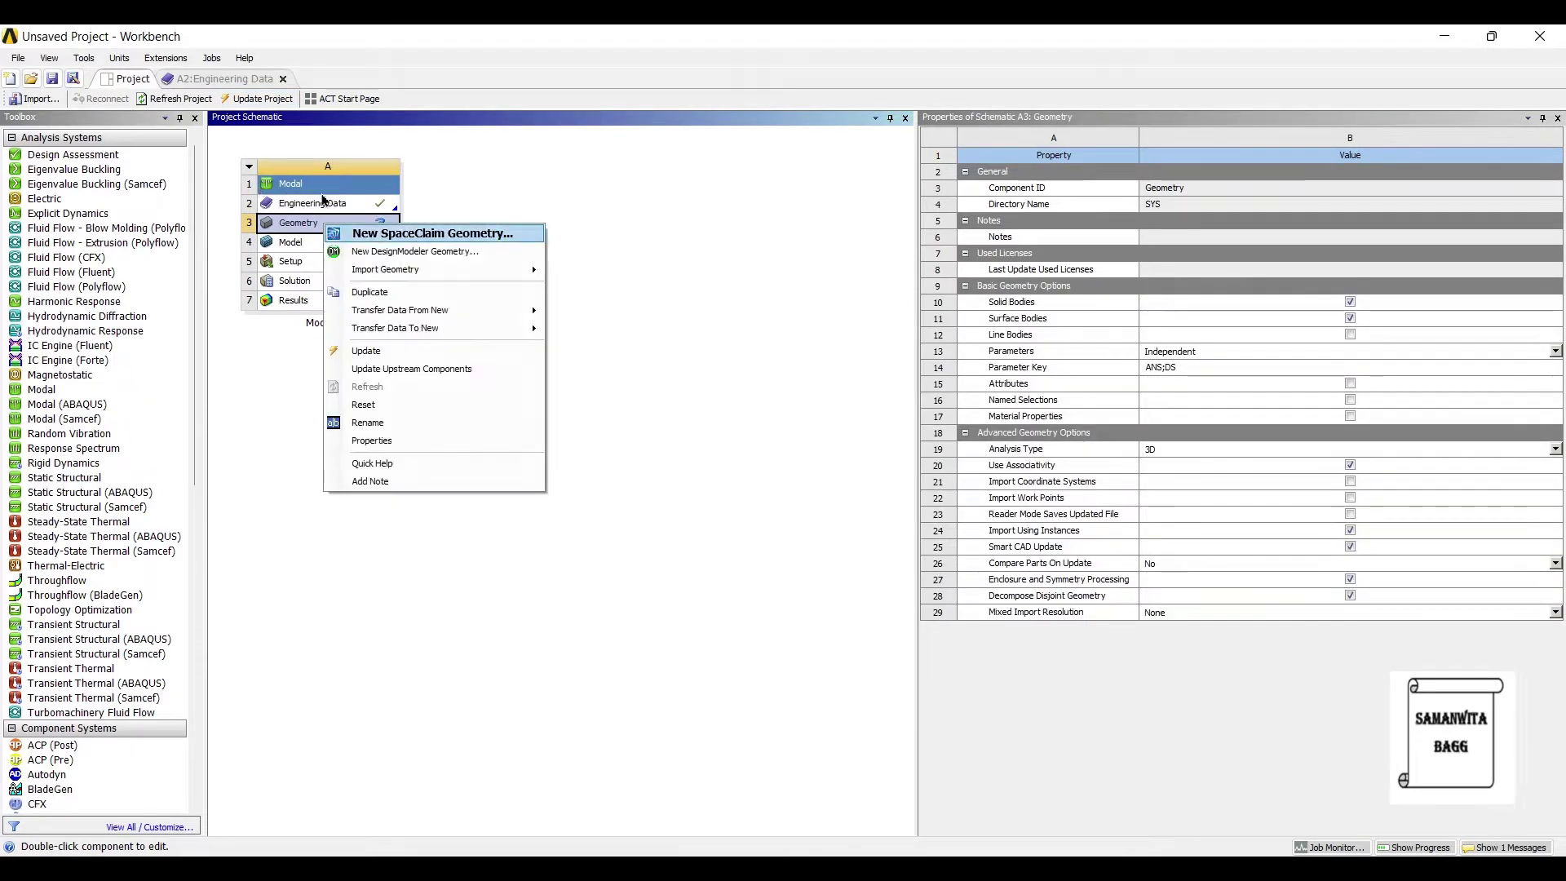
pyautogui.click(424, 252)
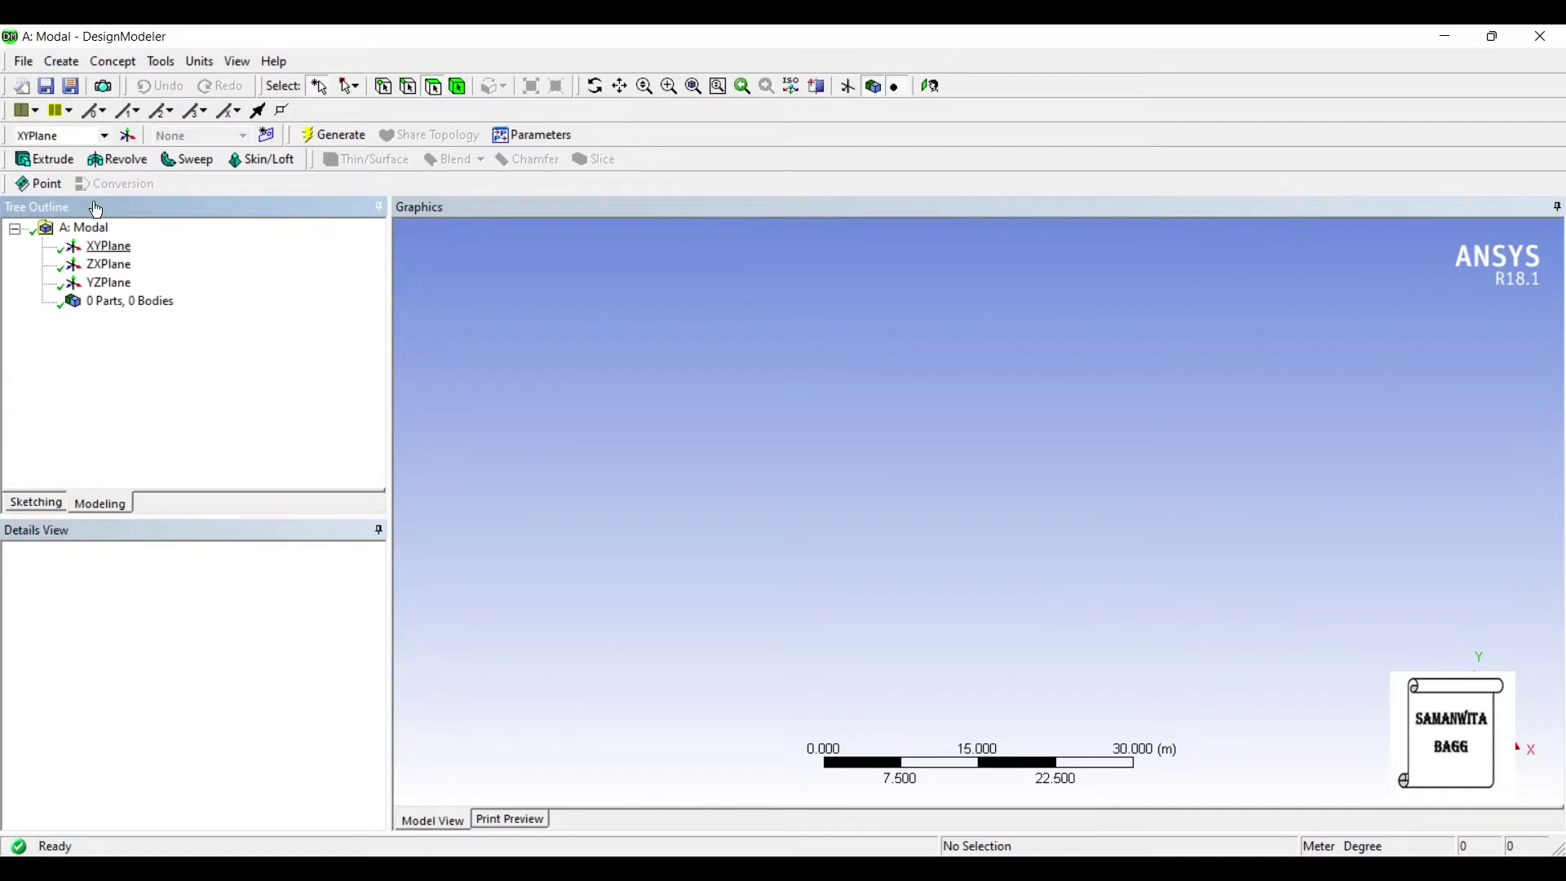
pyautogui.click(197, 62)
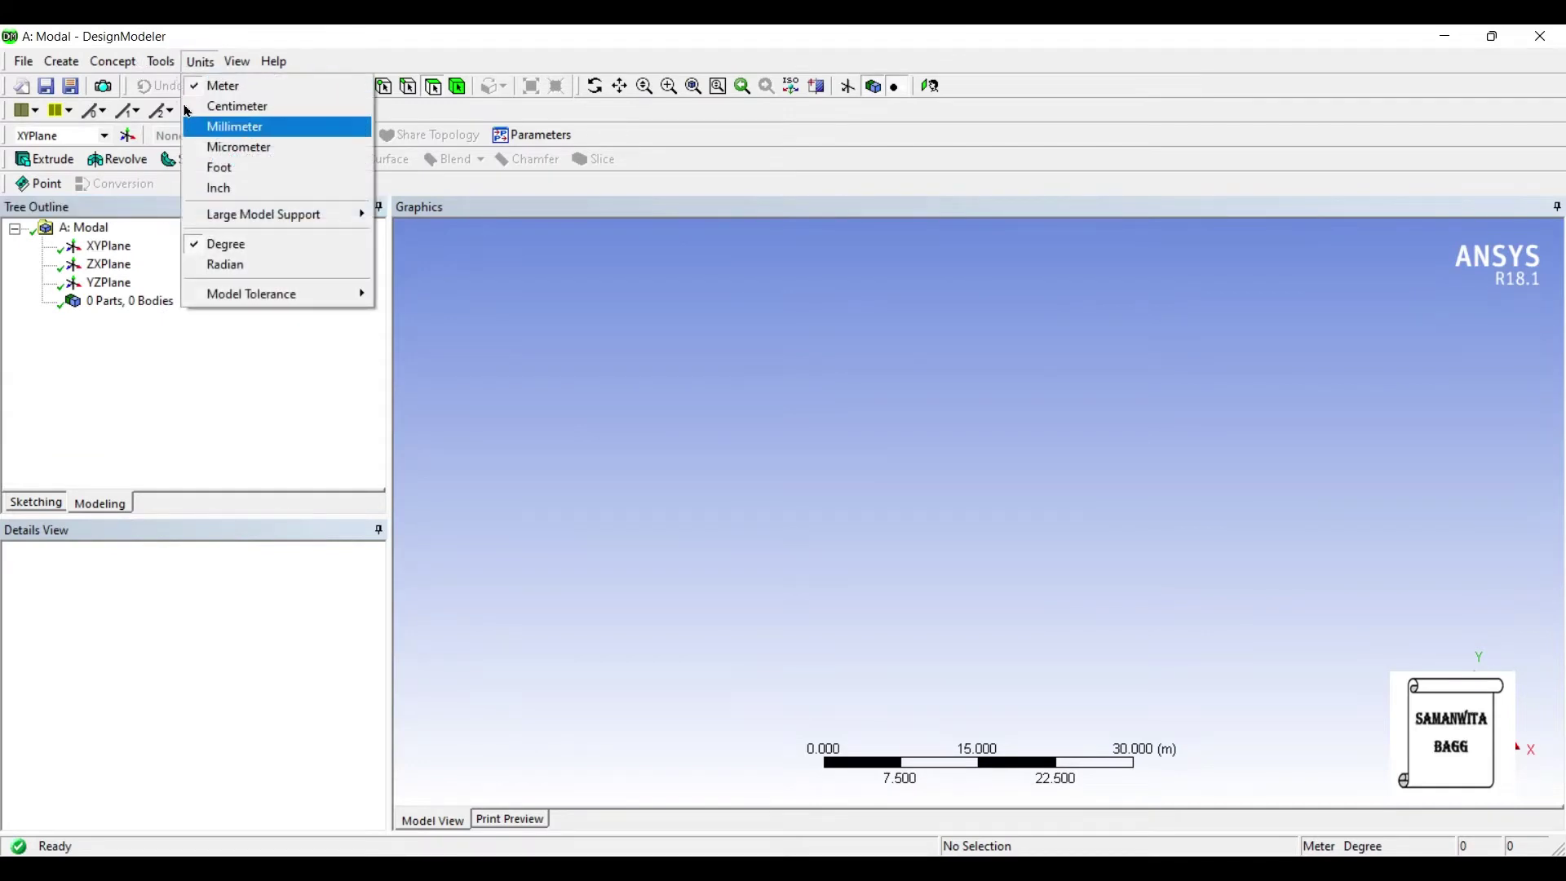
pyautogui.click(234, 126)
# Step: Sketch a vertical line about 46 mm long on the XY plane, running along the Y axis up from the origin
pyautogui.click(107, 246)
pyautogui.click(930, 85)
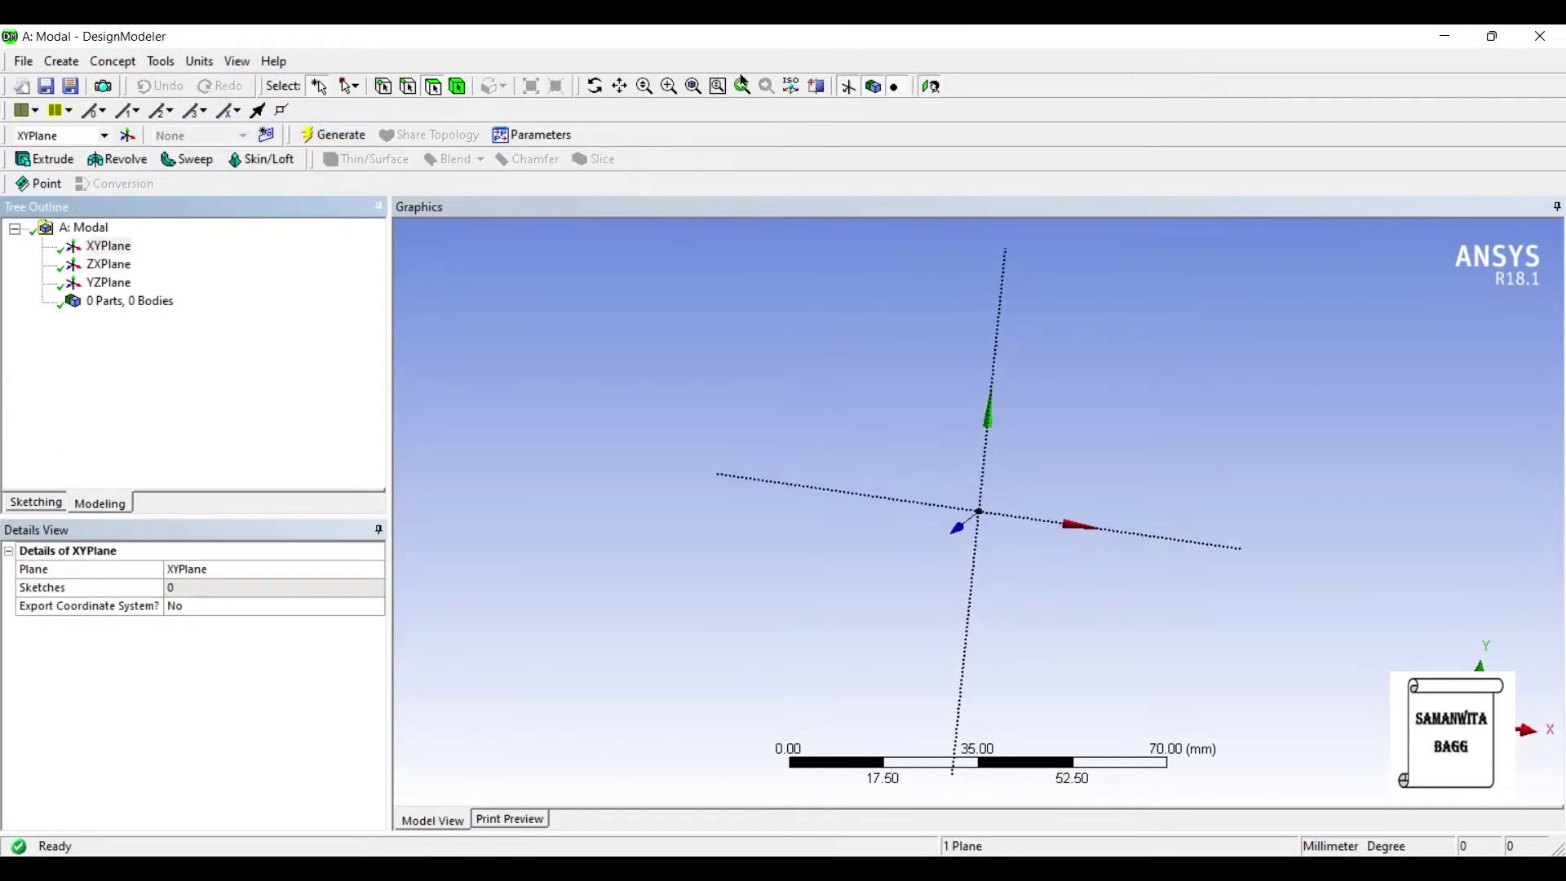
pyautogui.click(743, 85)
pyautogui.click(52, 507)
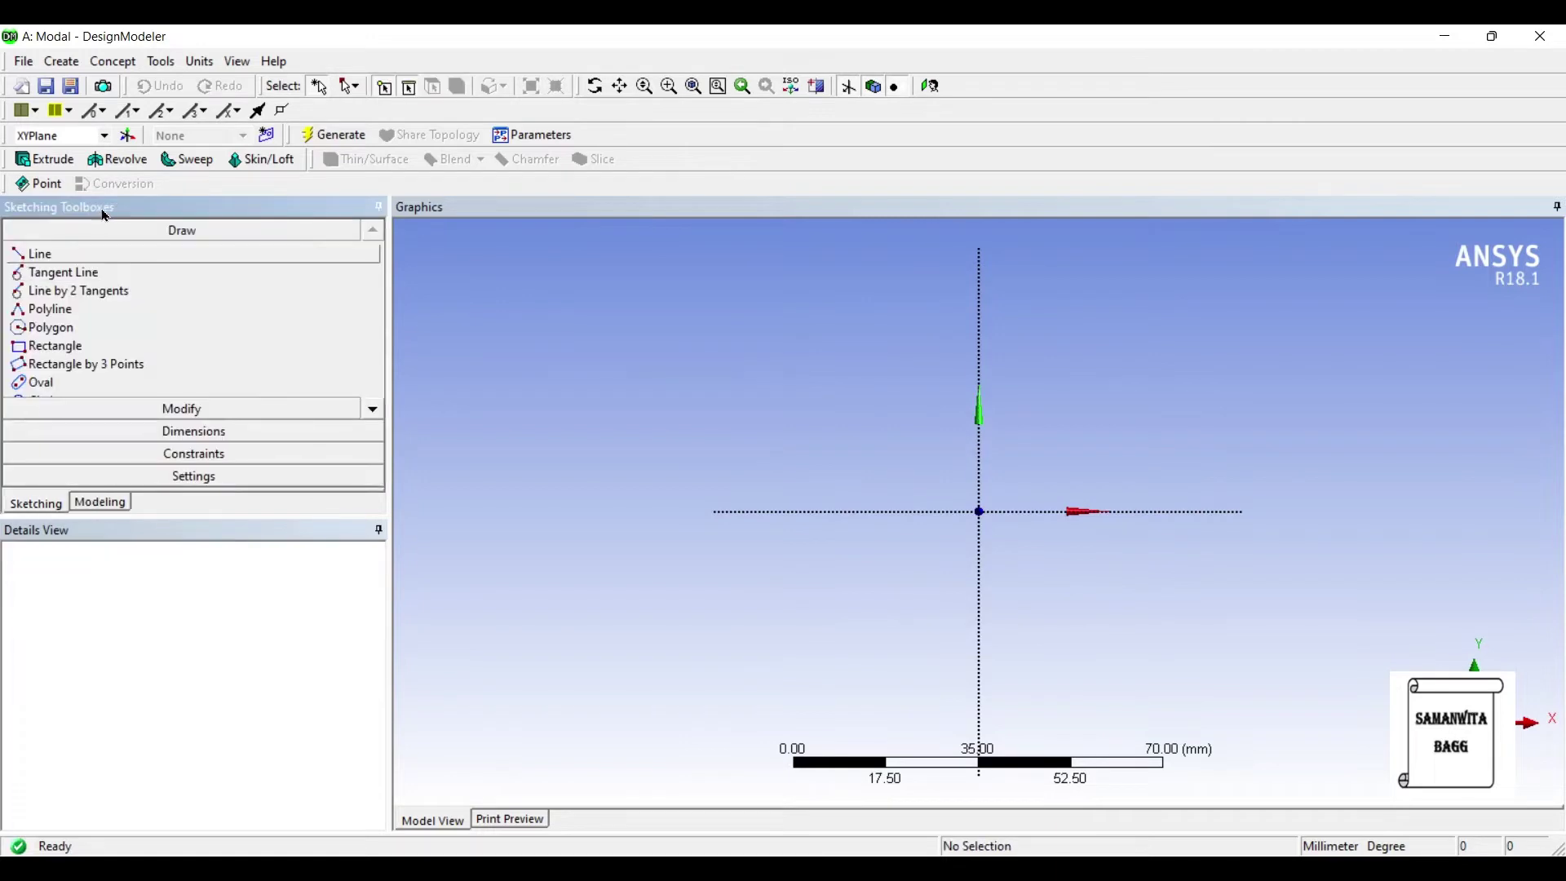
pyautogui.click(95, 254)
pyautogui.click(979, 265)
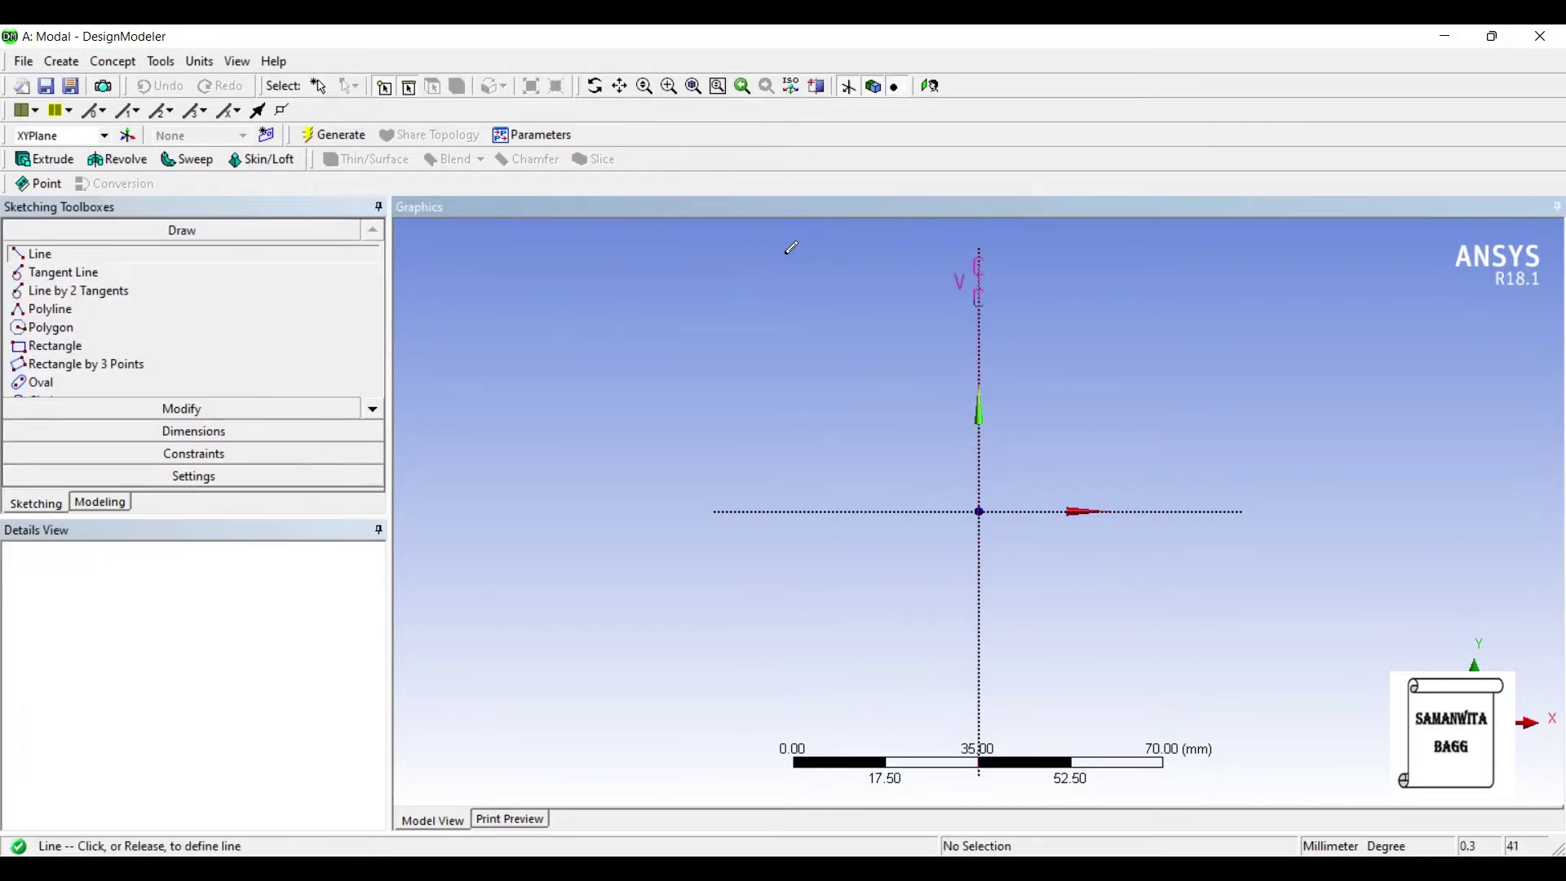
pyautogui.click(788, 408)
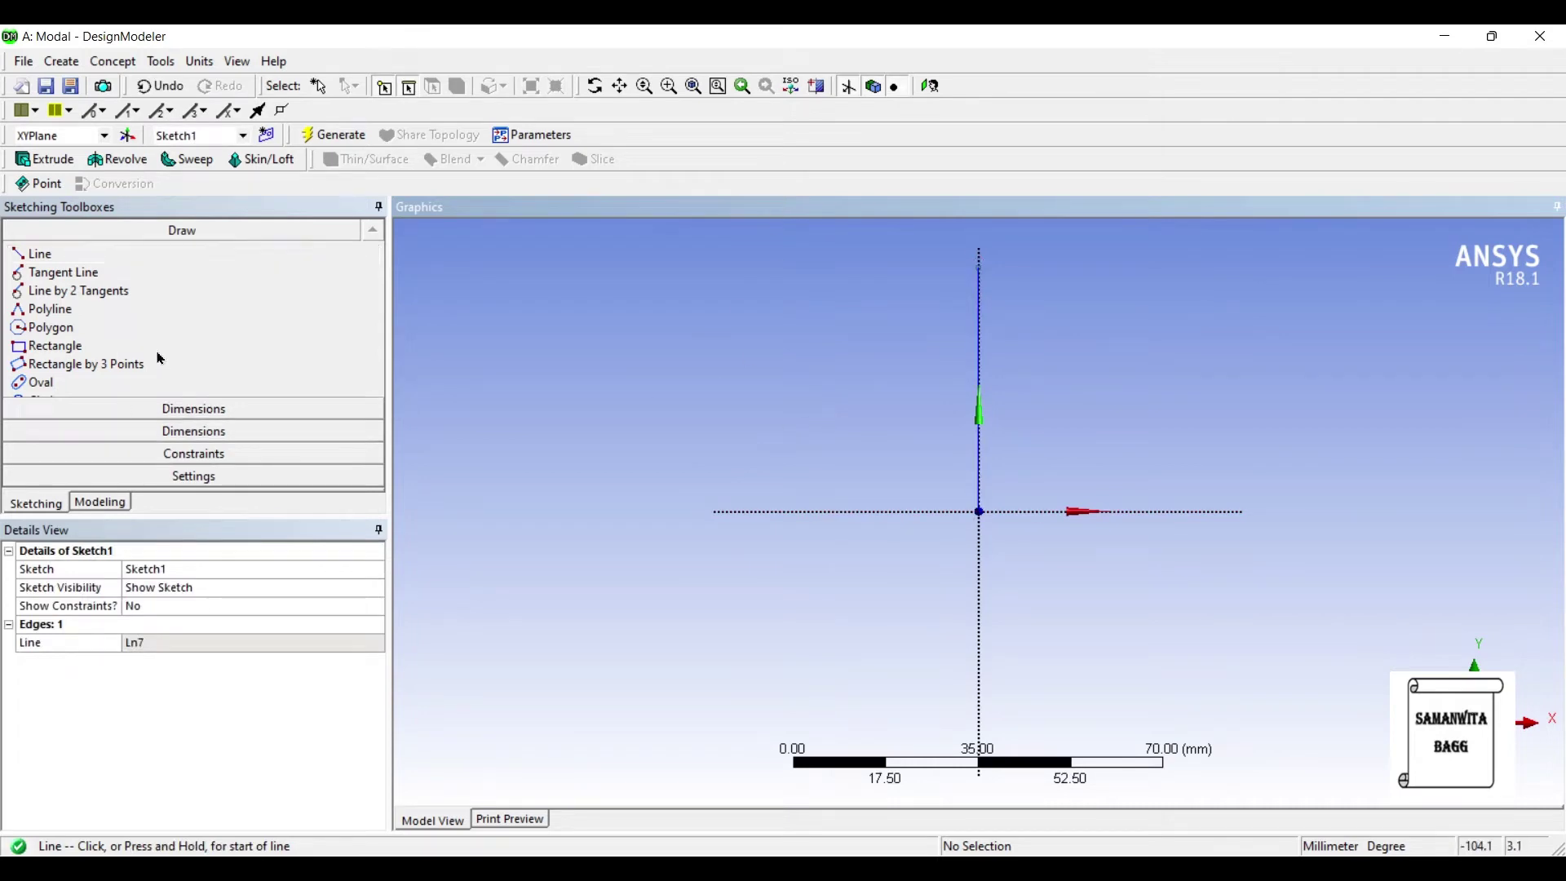
# Step: Dimension the vertical line's length and set it to 50 mm
pyautogui.click(193, 431)
pyautogui.click(745, 276)
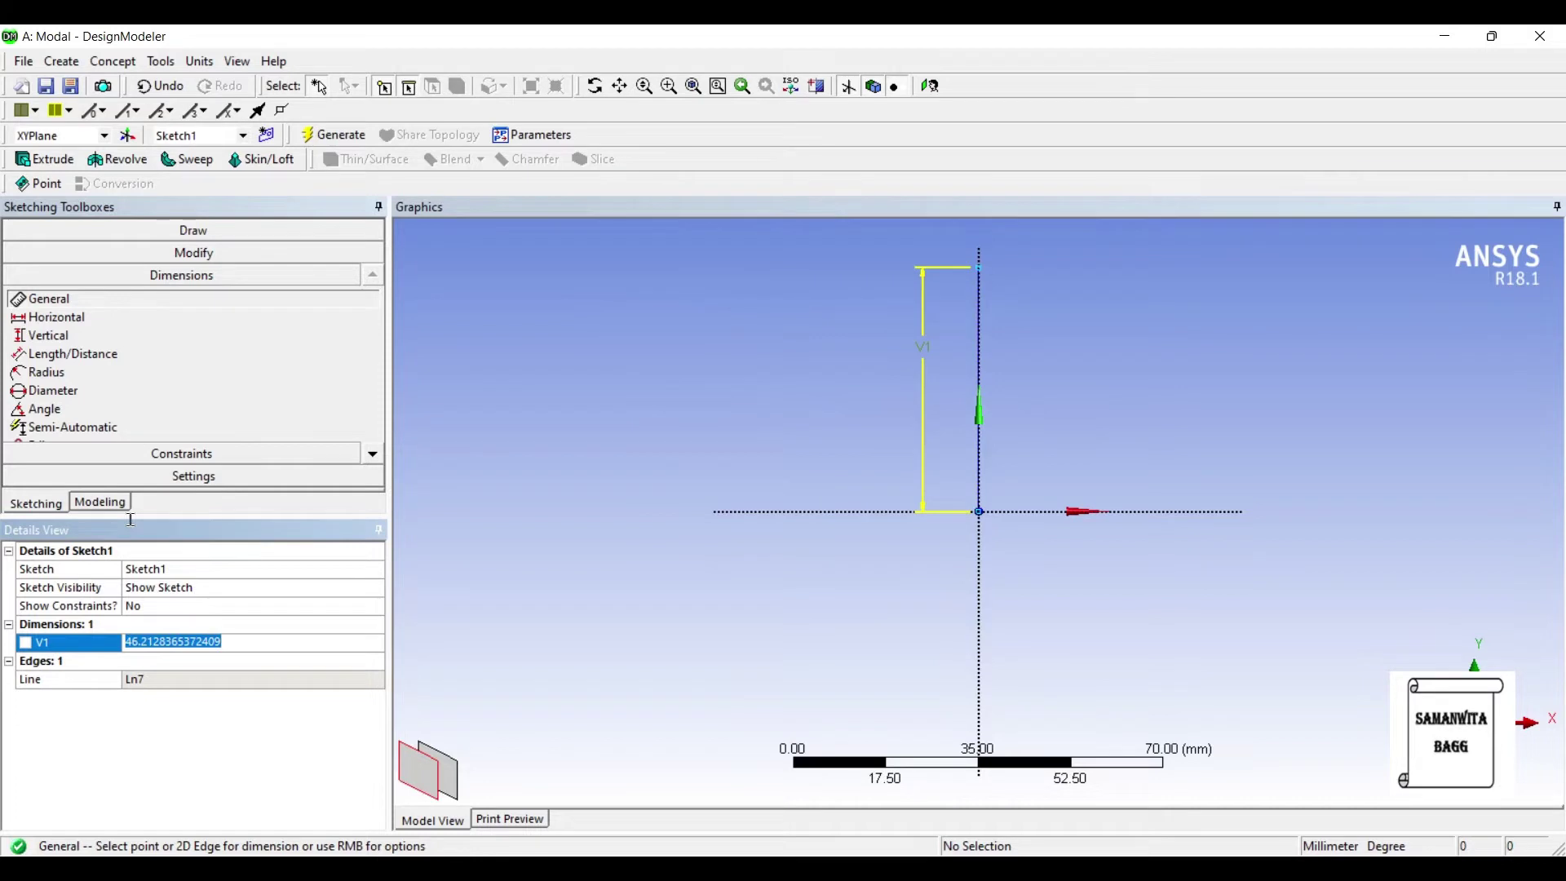
pyautogui.write('50')
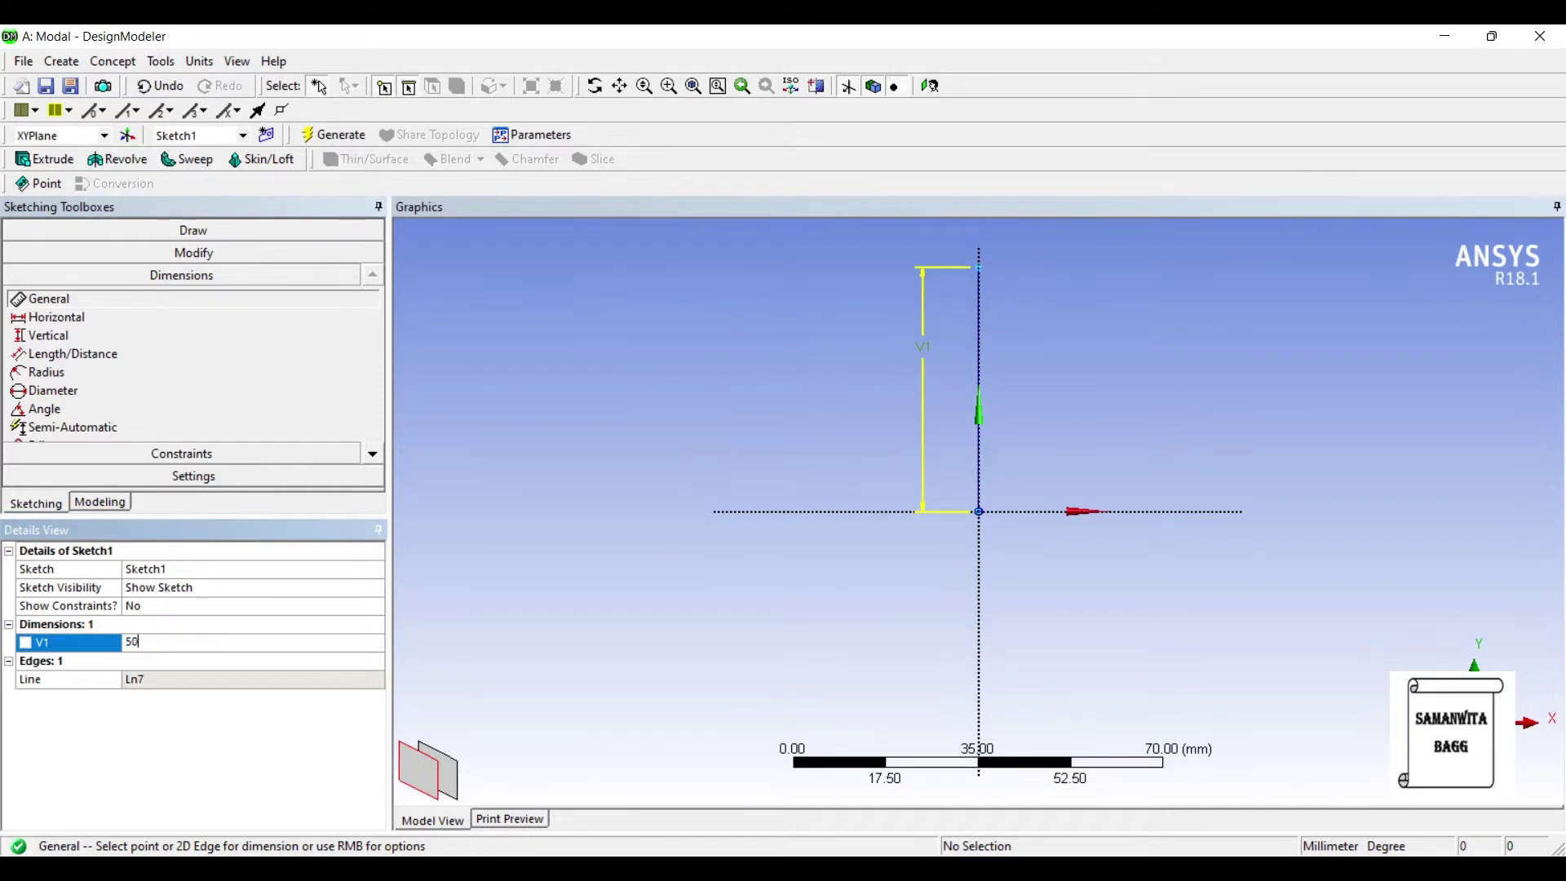
pyautogui.press('Return')
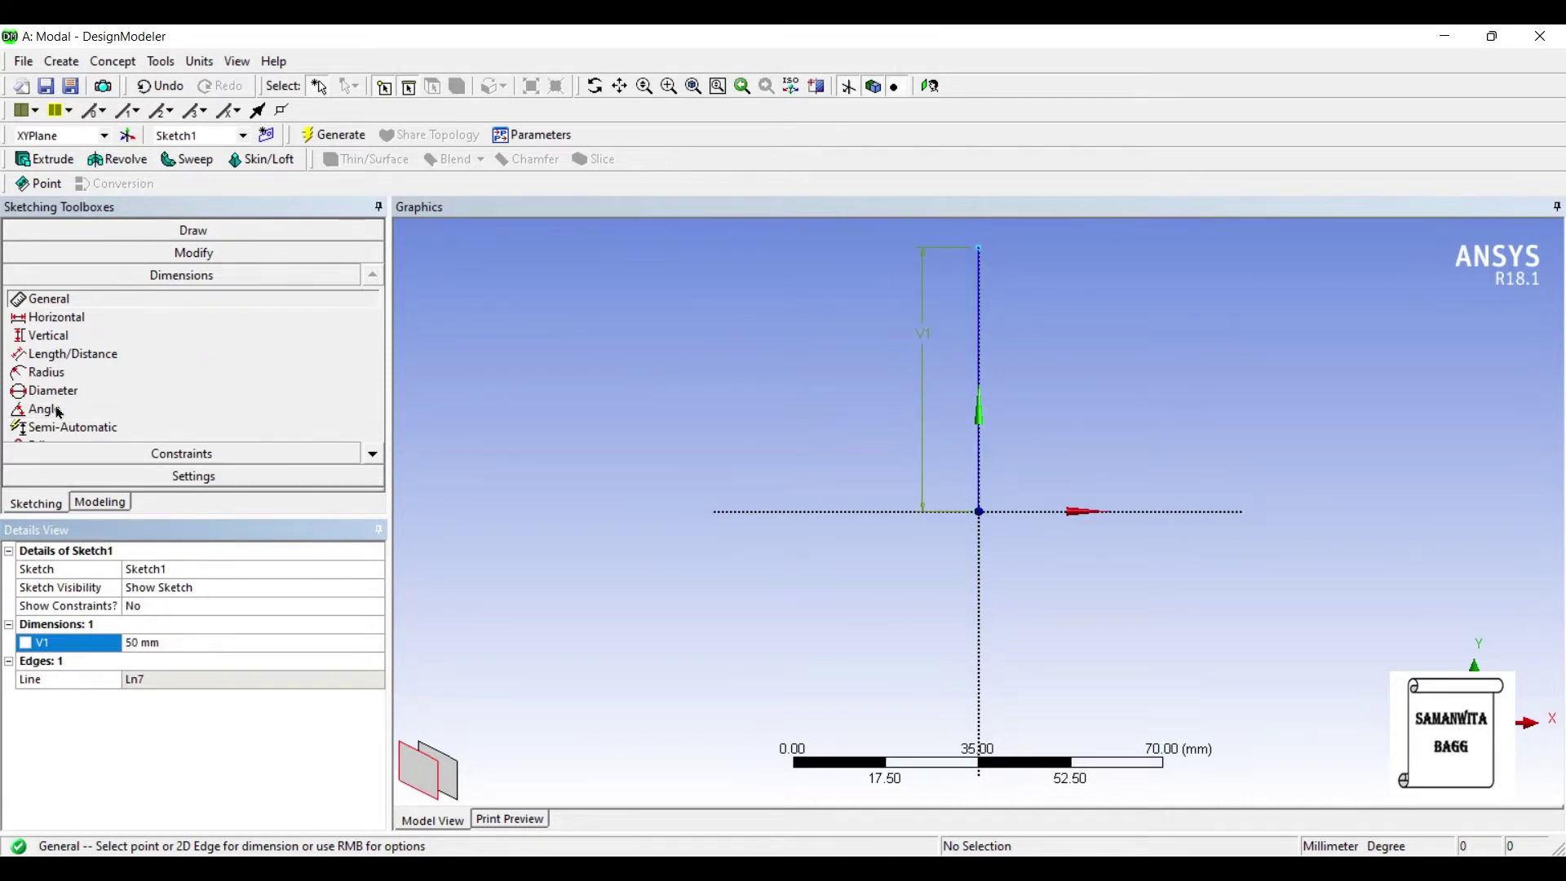
# Step: Start a second sketch on the XY plane and draw a circle about 7.3 mm in diameter on the X axis, about 7.5 mm from the origin
pyautogui.click(267, 134)
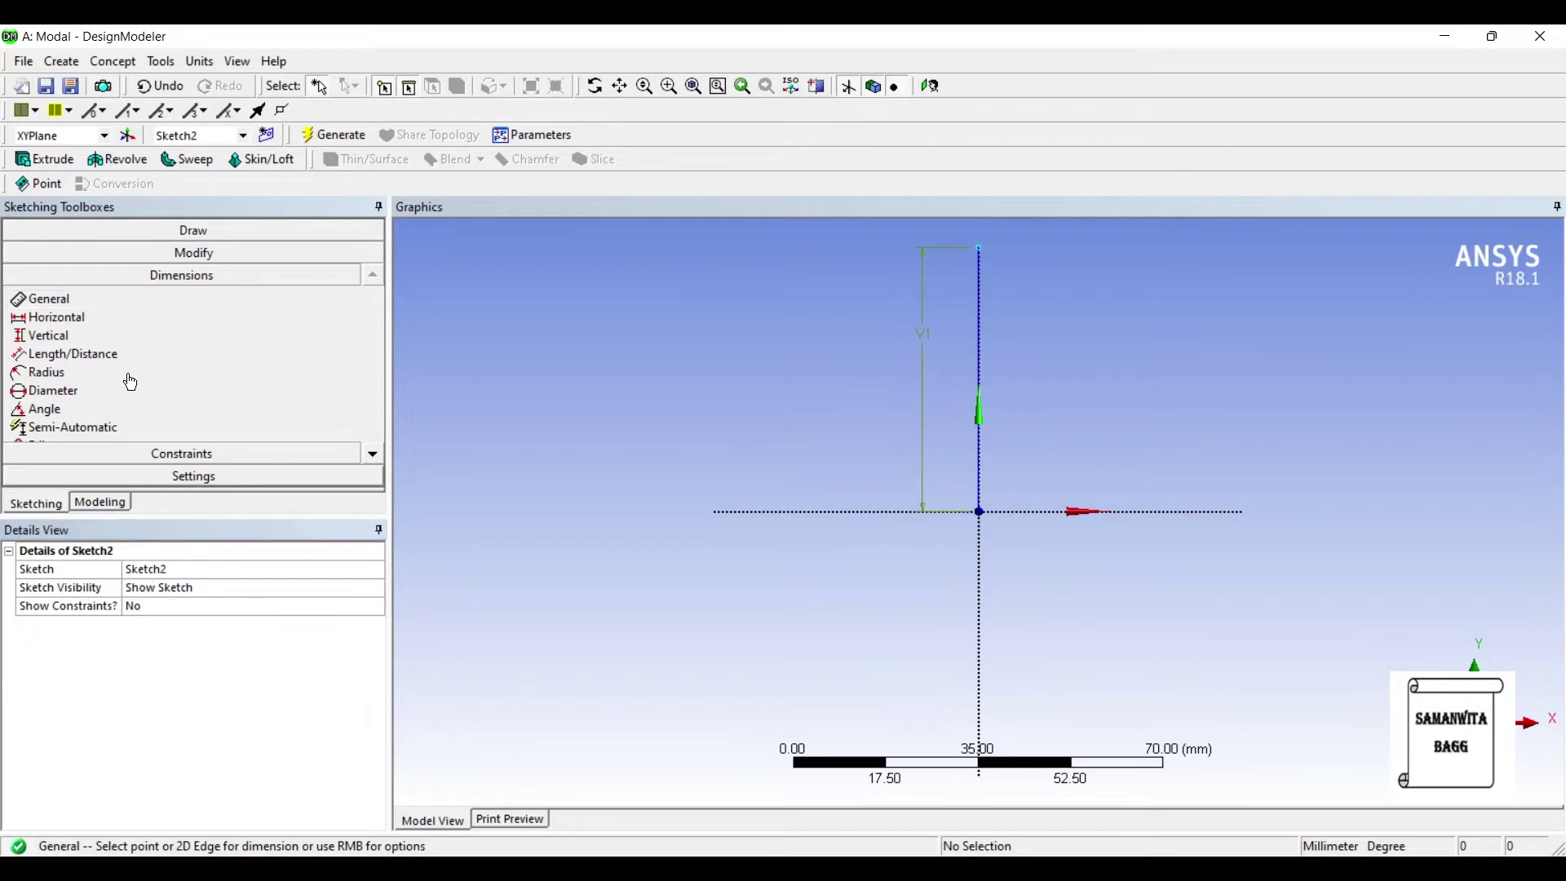
pyautogui.click(100, 502)
pyautogui.click(133, 283)
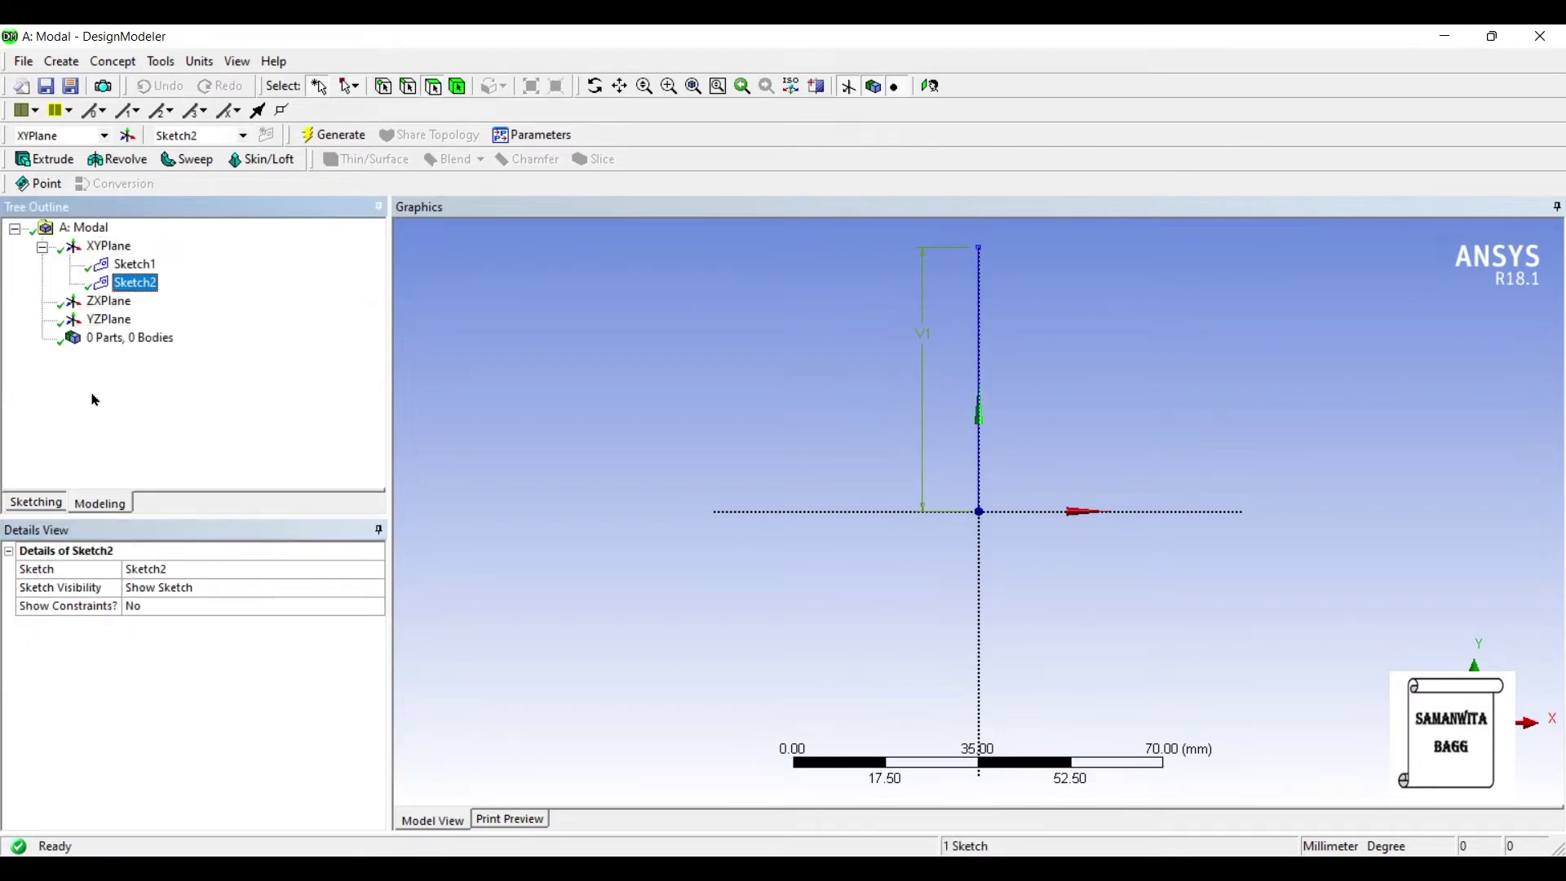
pyautogui.click(36, 503)
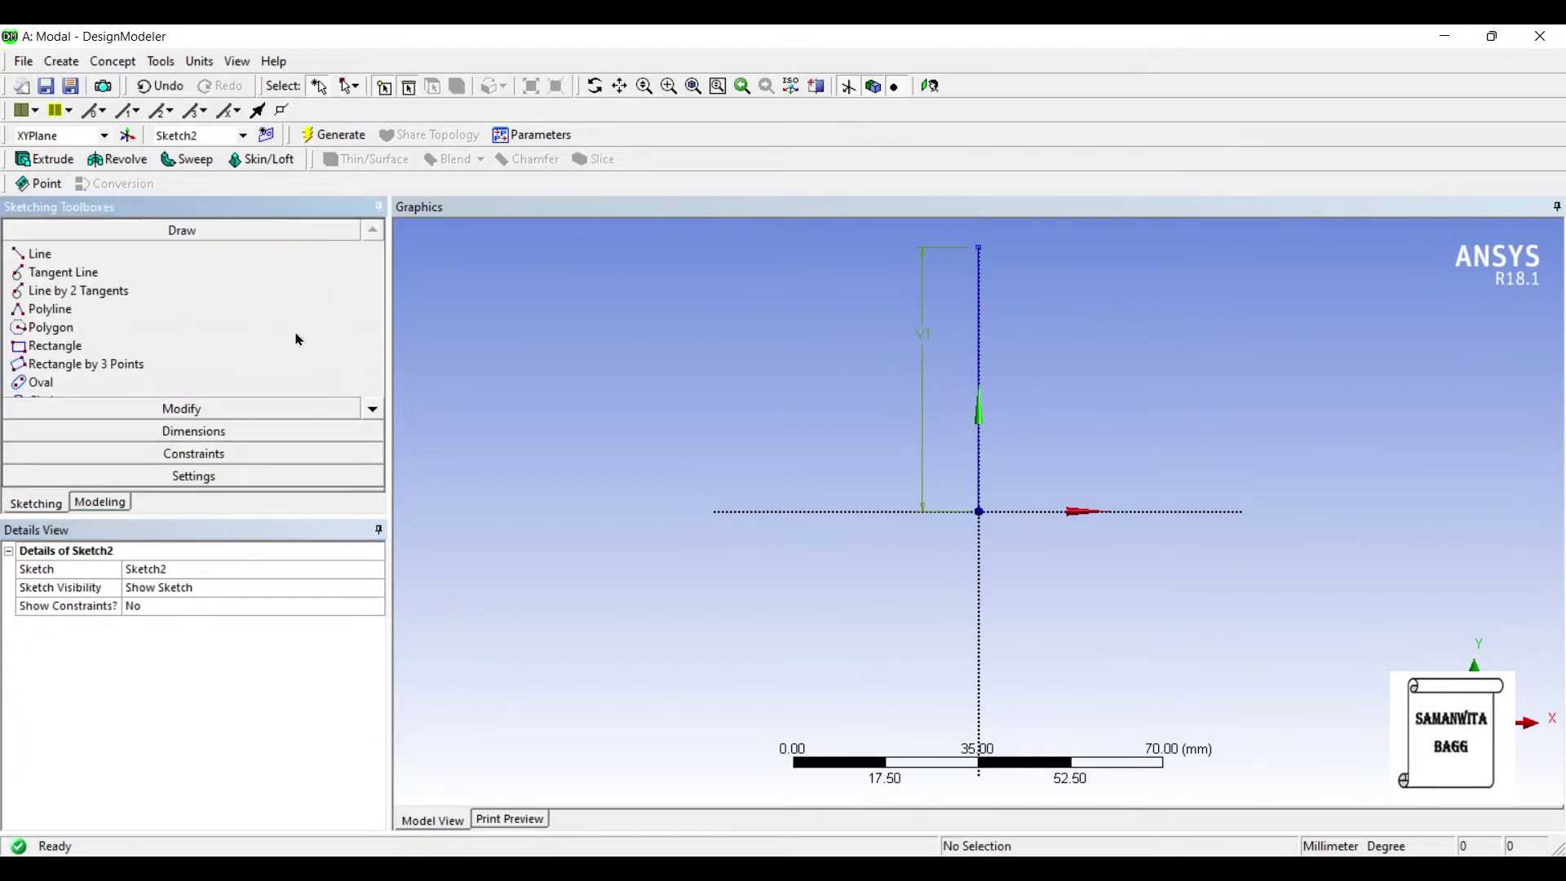
pyautogui.scroll(-2, 297, 339)
pyautogui.click(40, 364)
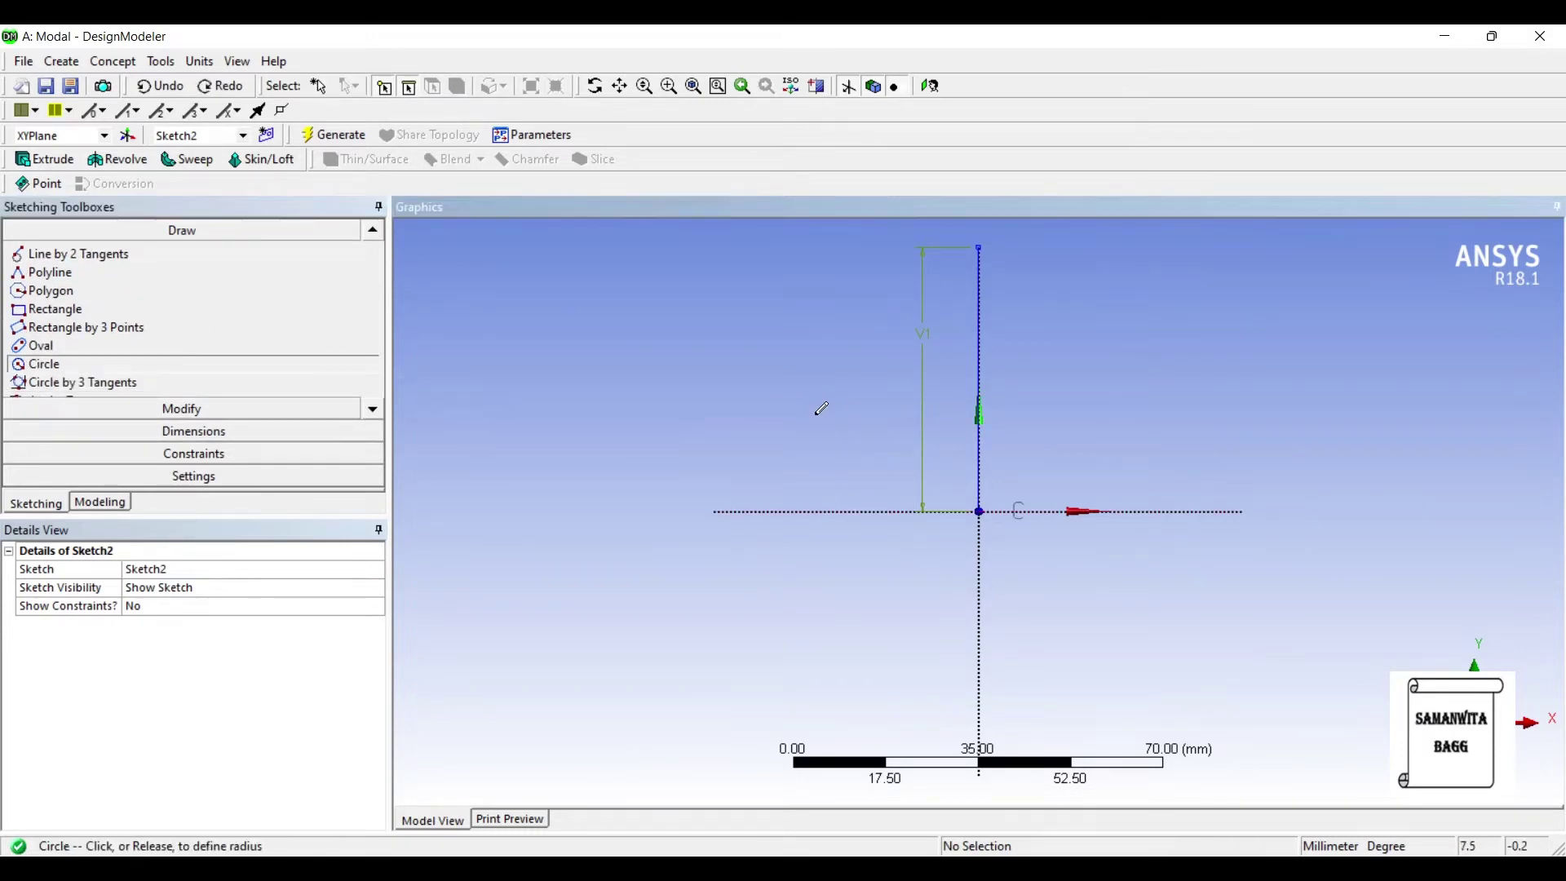
pyautogui.click(1019, 512)
pyautogui.click(1039, 512)
# Step: Dimension the circle's diameter and the horizontal distance from its centre to the vertical line
pyautogui.click(78, 436)
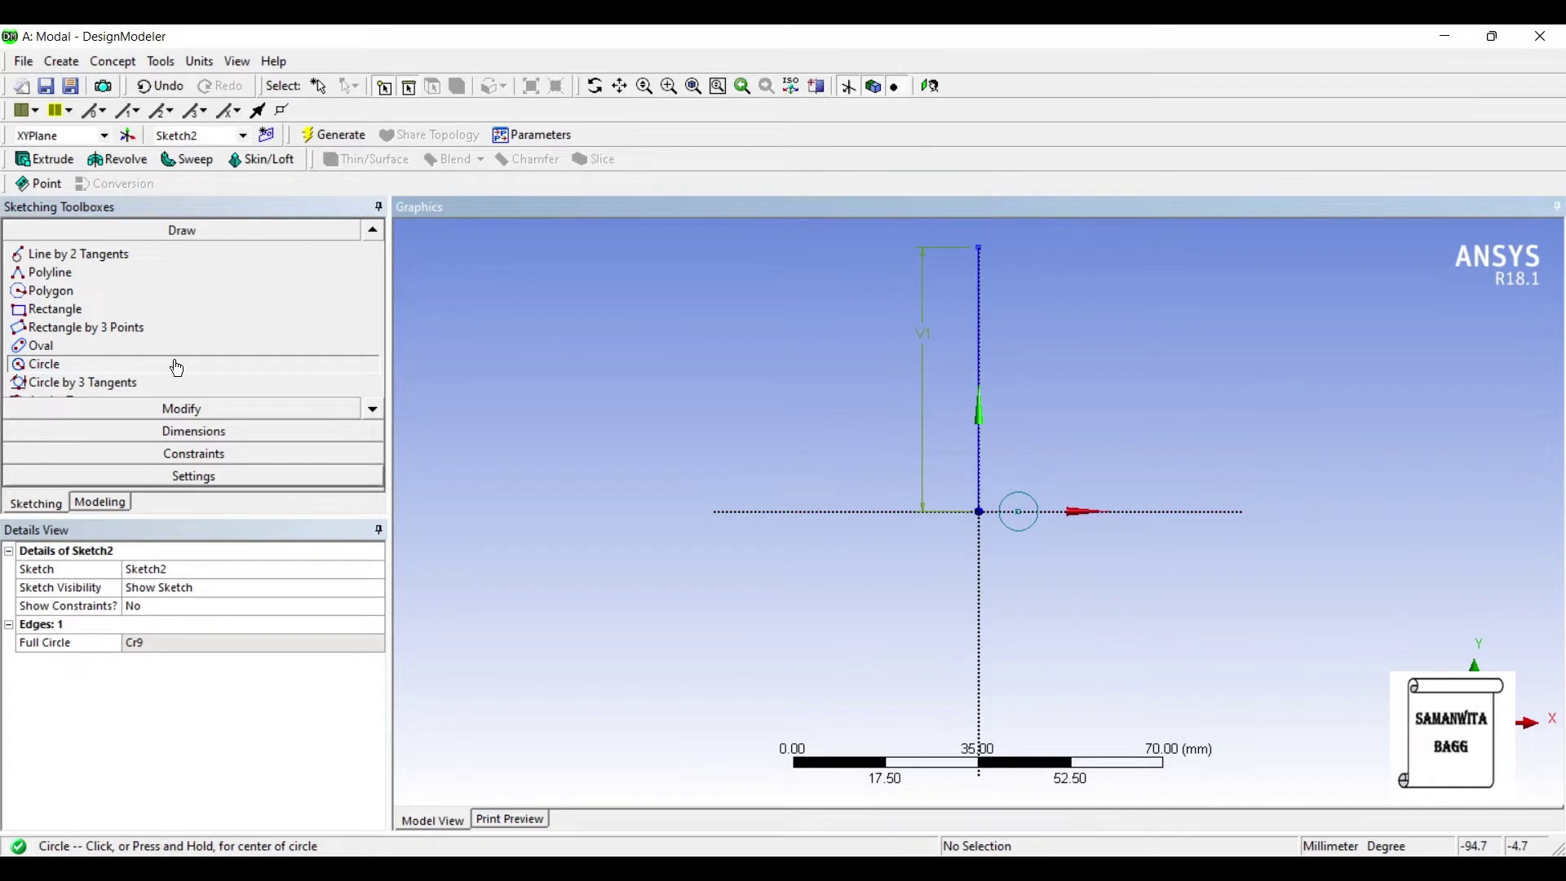
pyautogui.click(1028, 495)
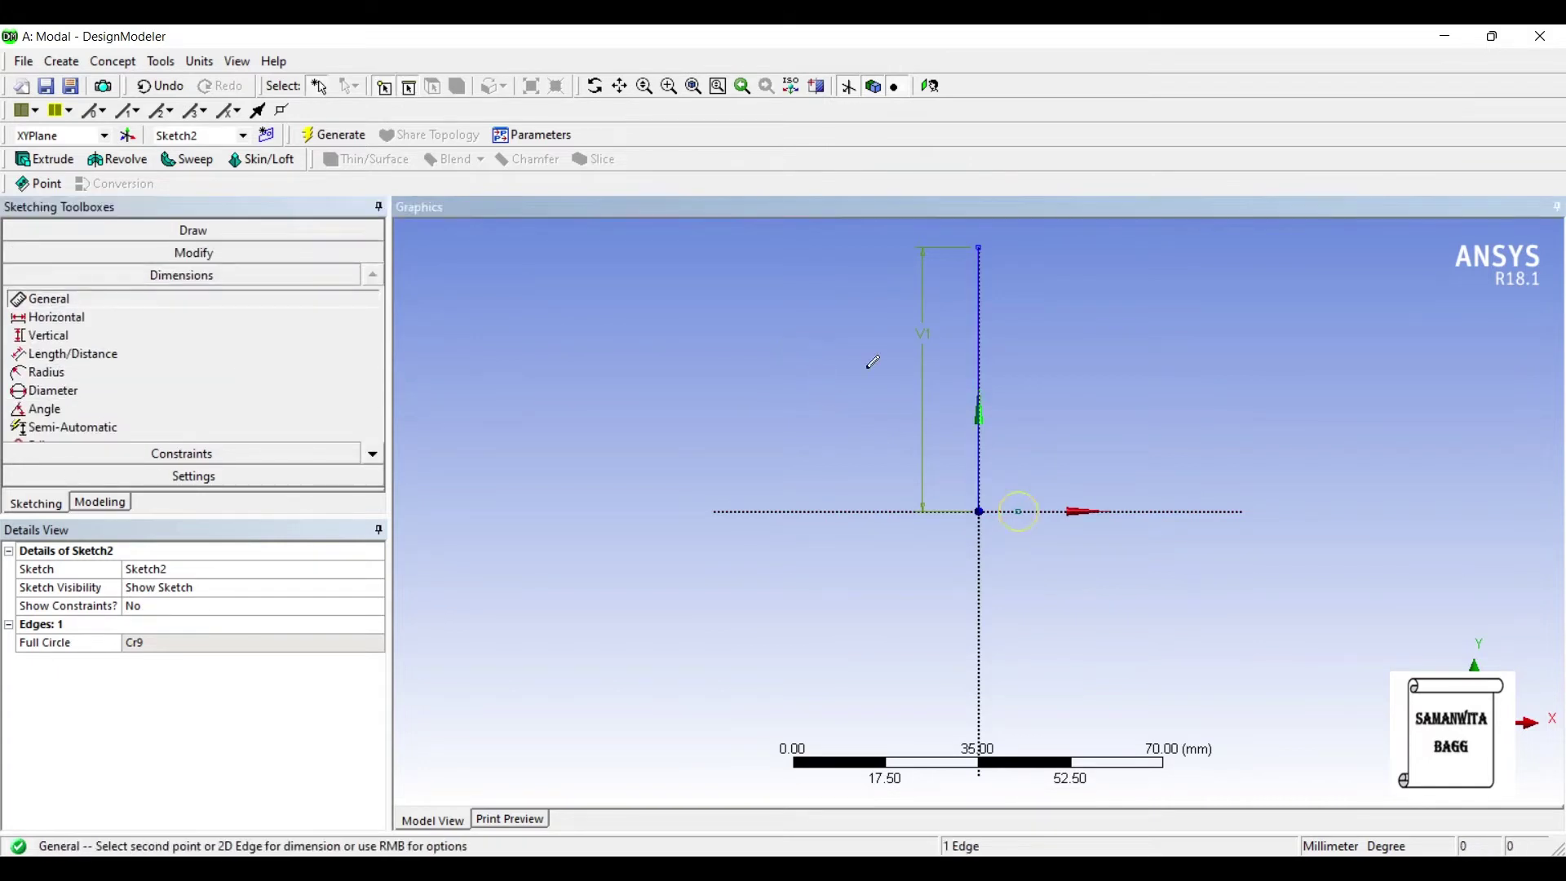
pyautogui.click(1099, 483)
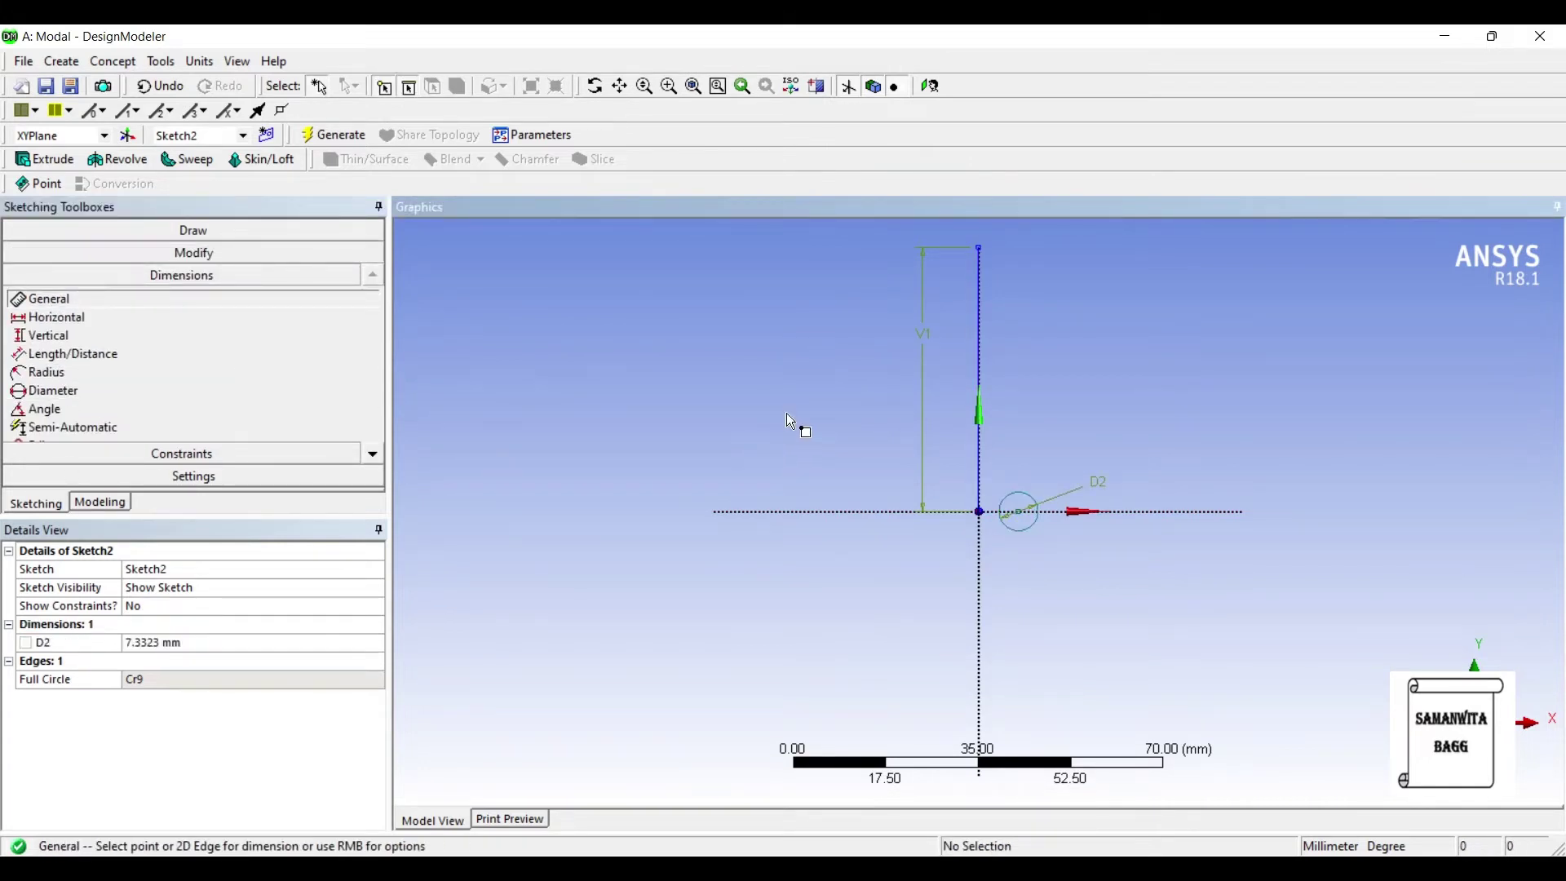
pyautogui.click(785, 413)
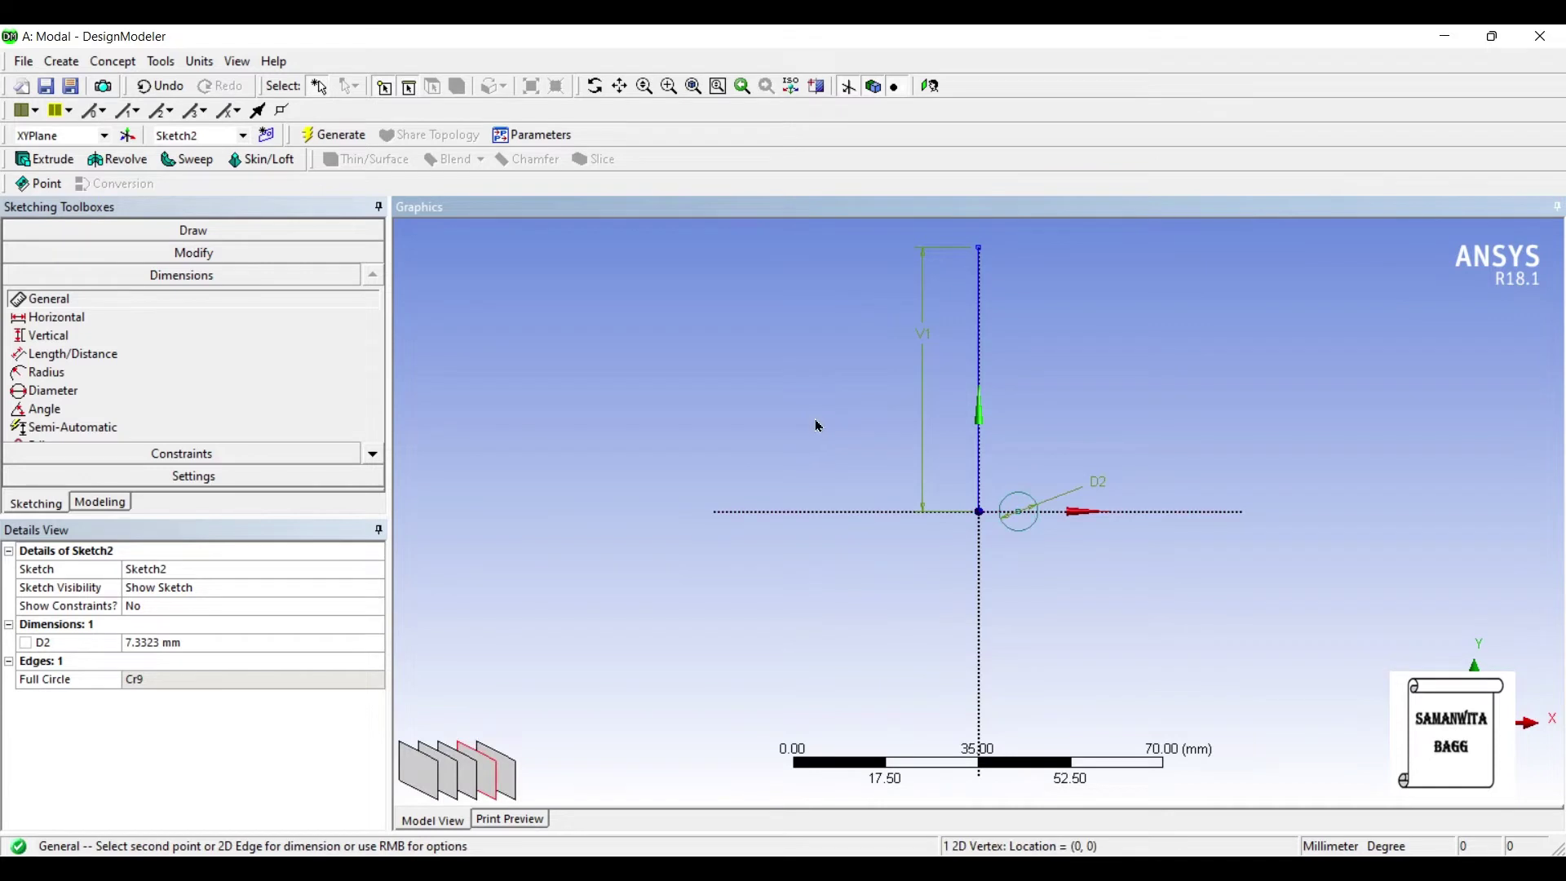
pyautogui.click(815, 436)
pyautogui.click(812, 461)
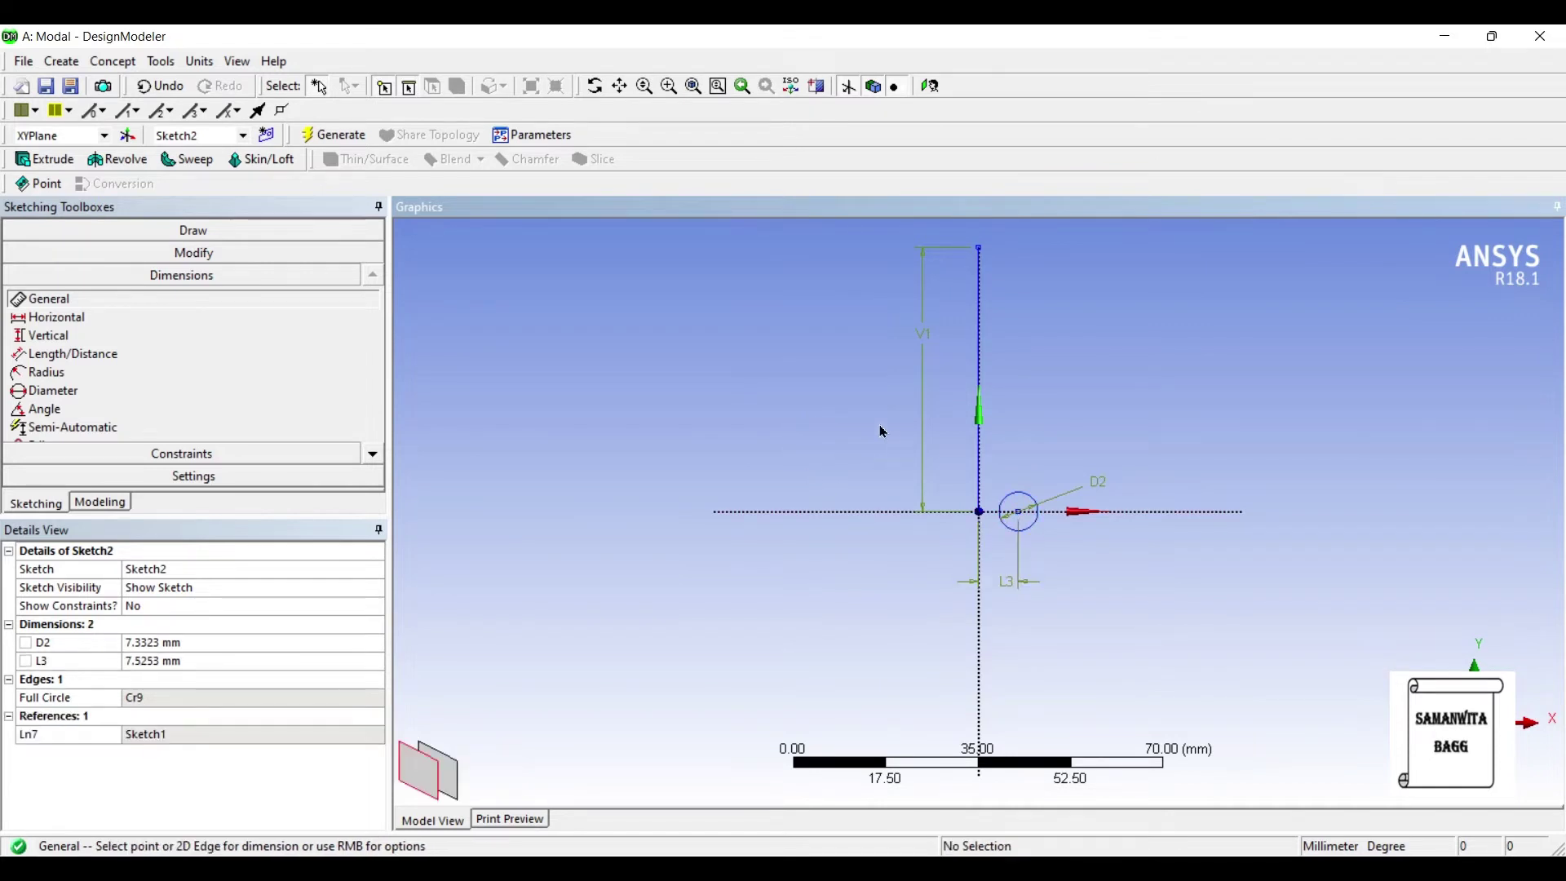
# Step: Set the circle's diameter to 4 mm and its centre's distance from the vertical line to 15 mm
pyautogui.click(143, 513)
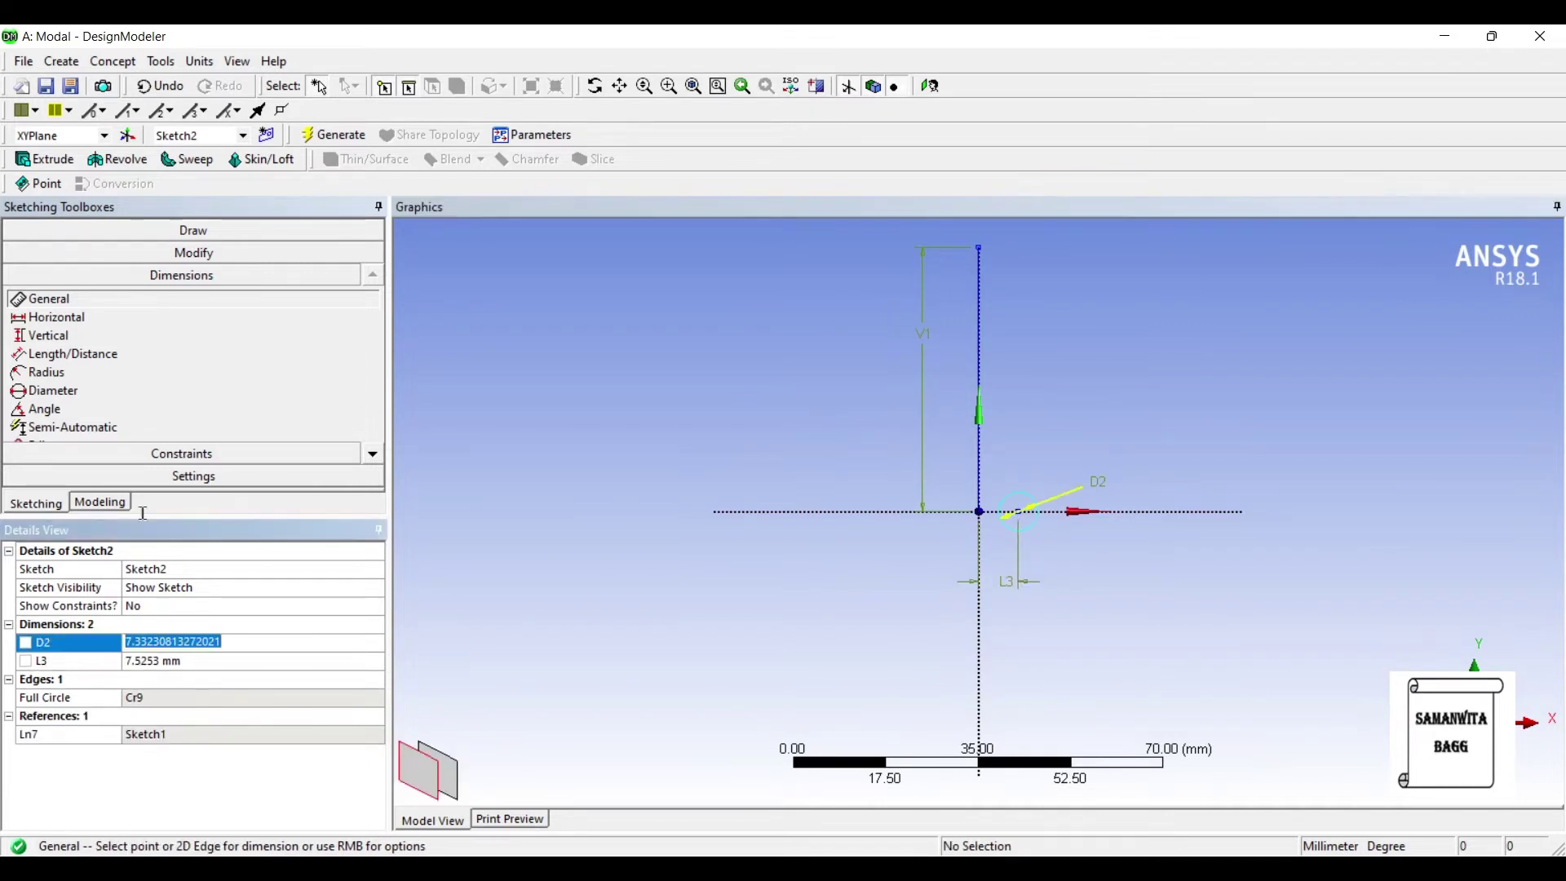
pyautogui.write('4')
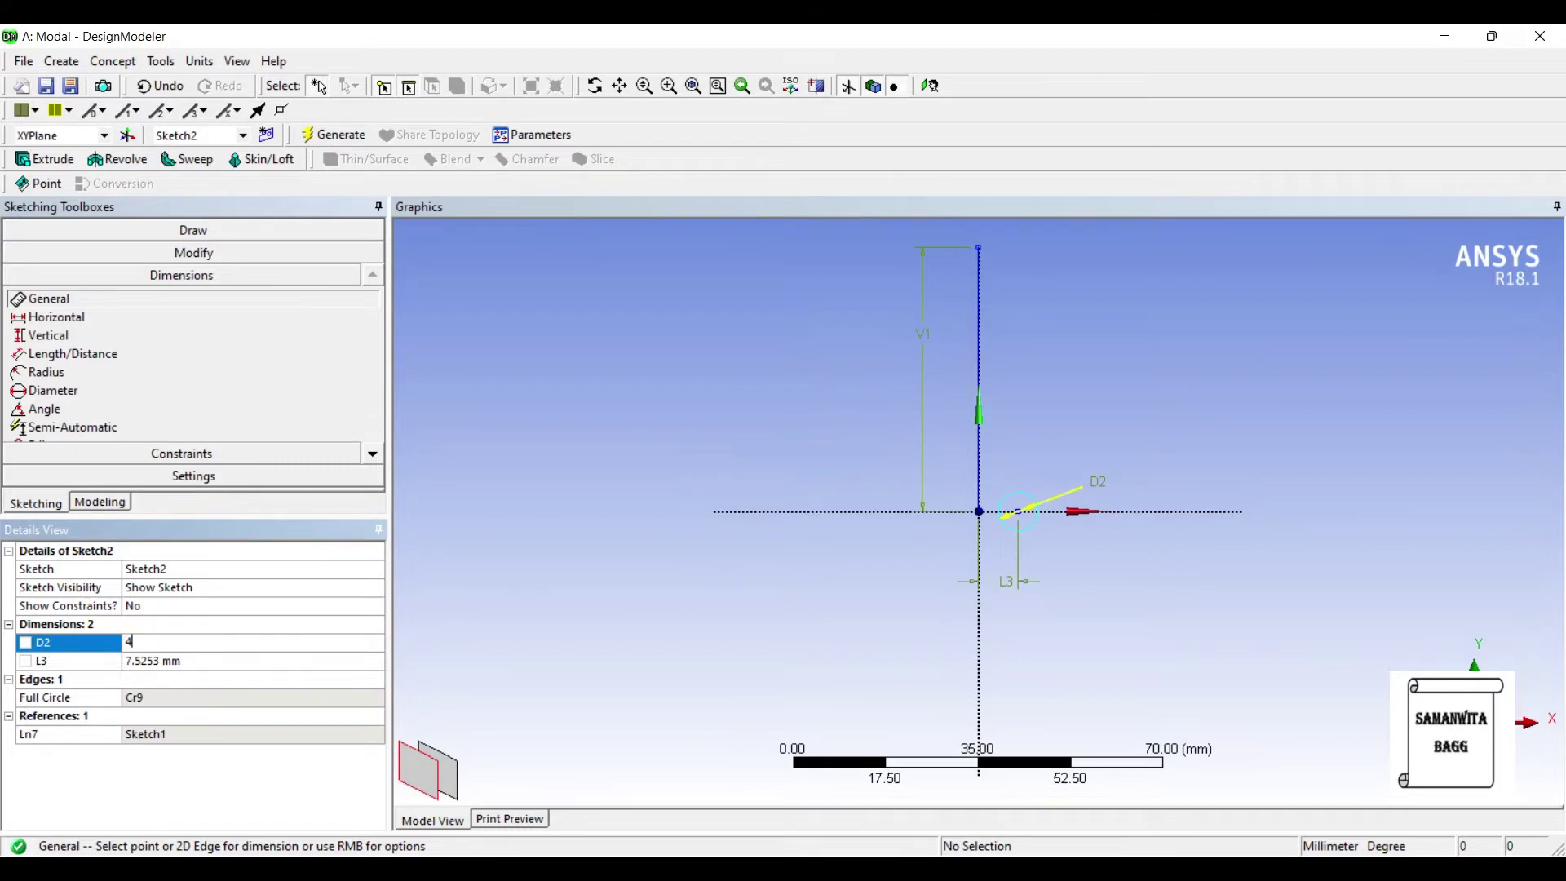
pyautogui.press('Return')
pyautogui.click(151, 536)
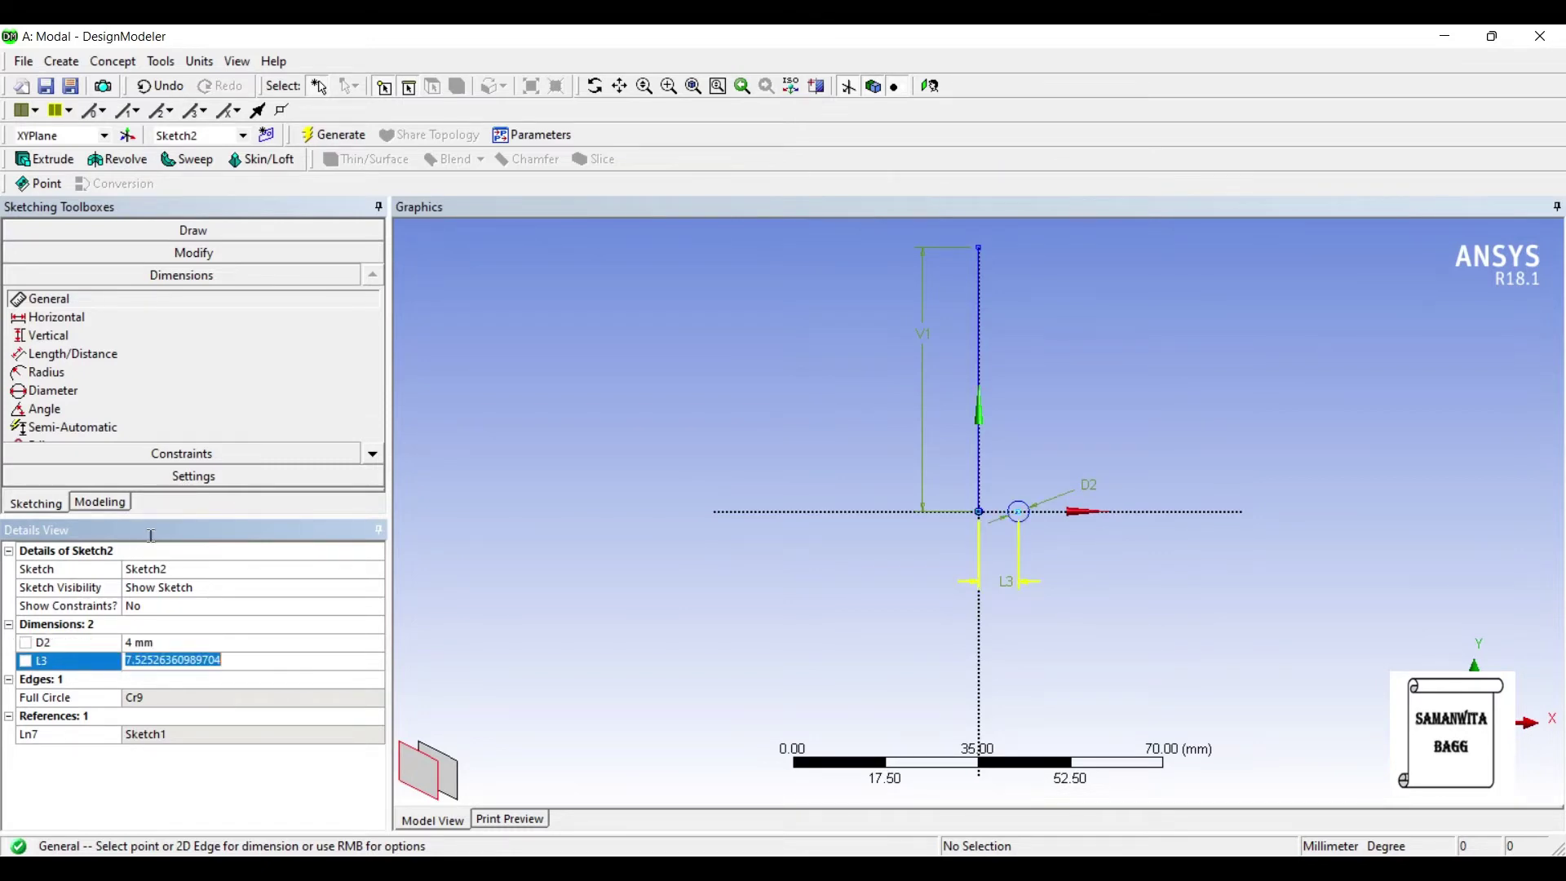
pyautogui.write('15')
pyautogui.press('Return')
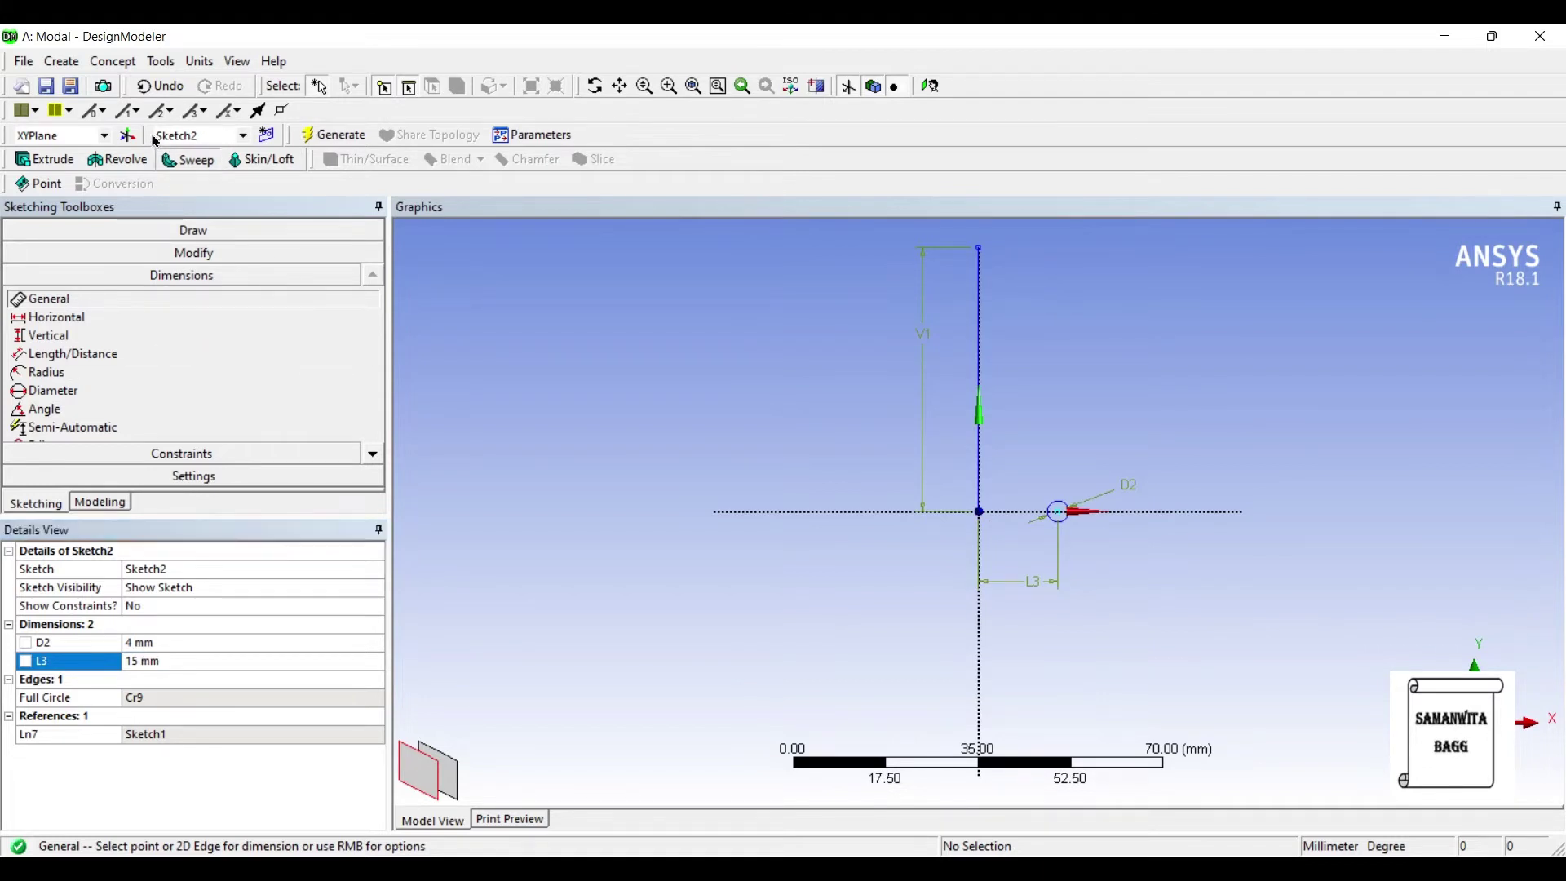
# Step: Start a sweep using the circle sketch (Sketch2) as profile and the vertical line sketch (Sketch1) as path
pyautogui.click(181, 159)
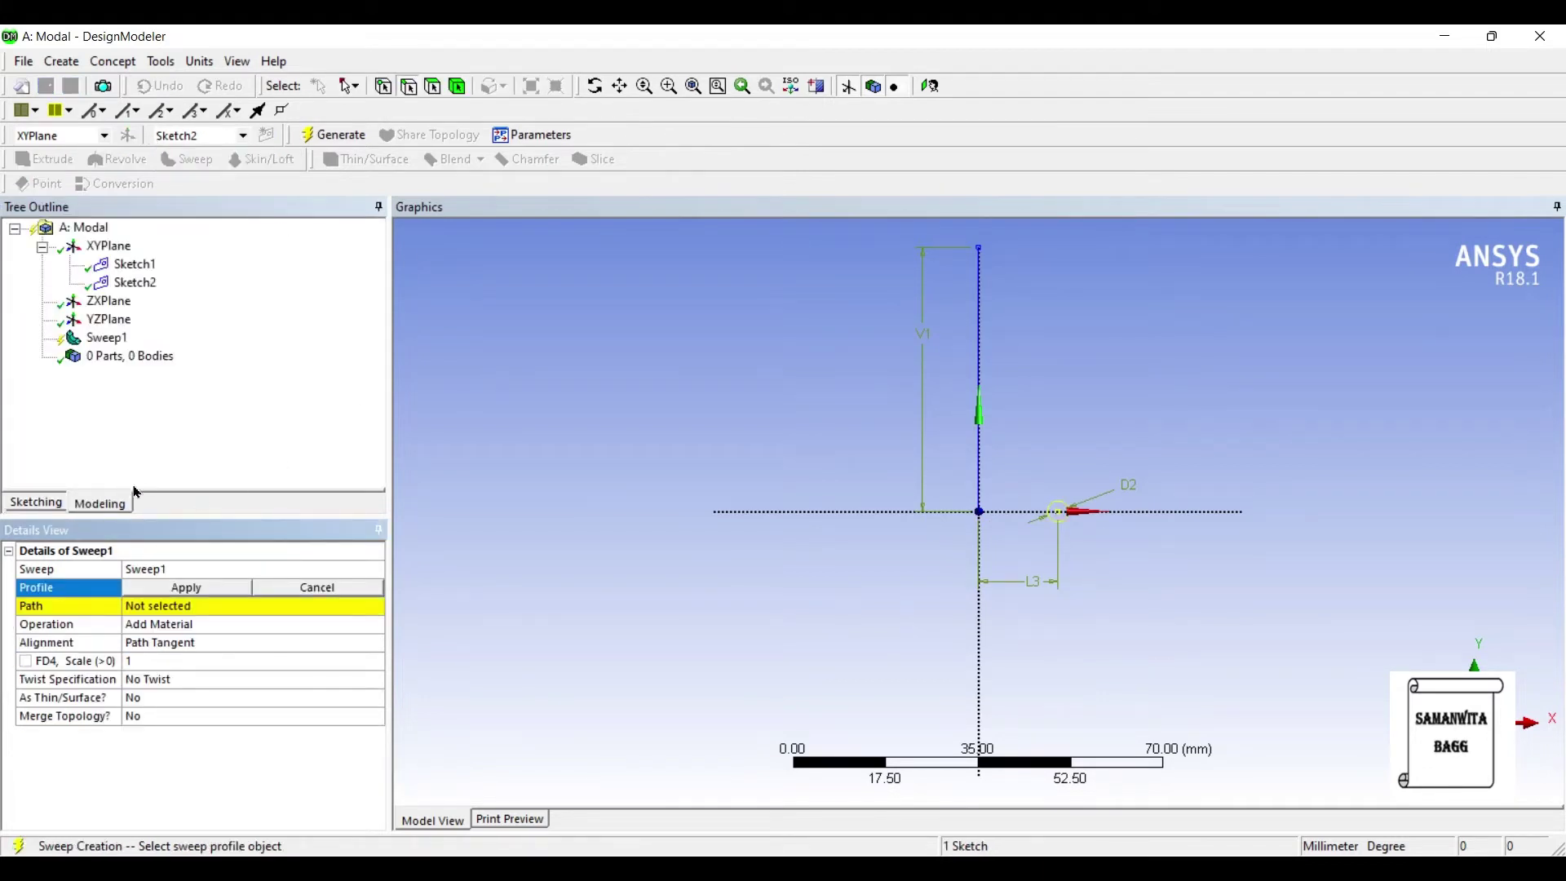
pyautogui.click(169, 587)
pyautogui.click(202, 606)
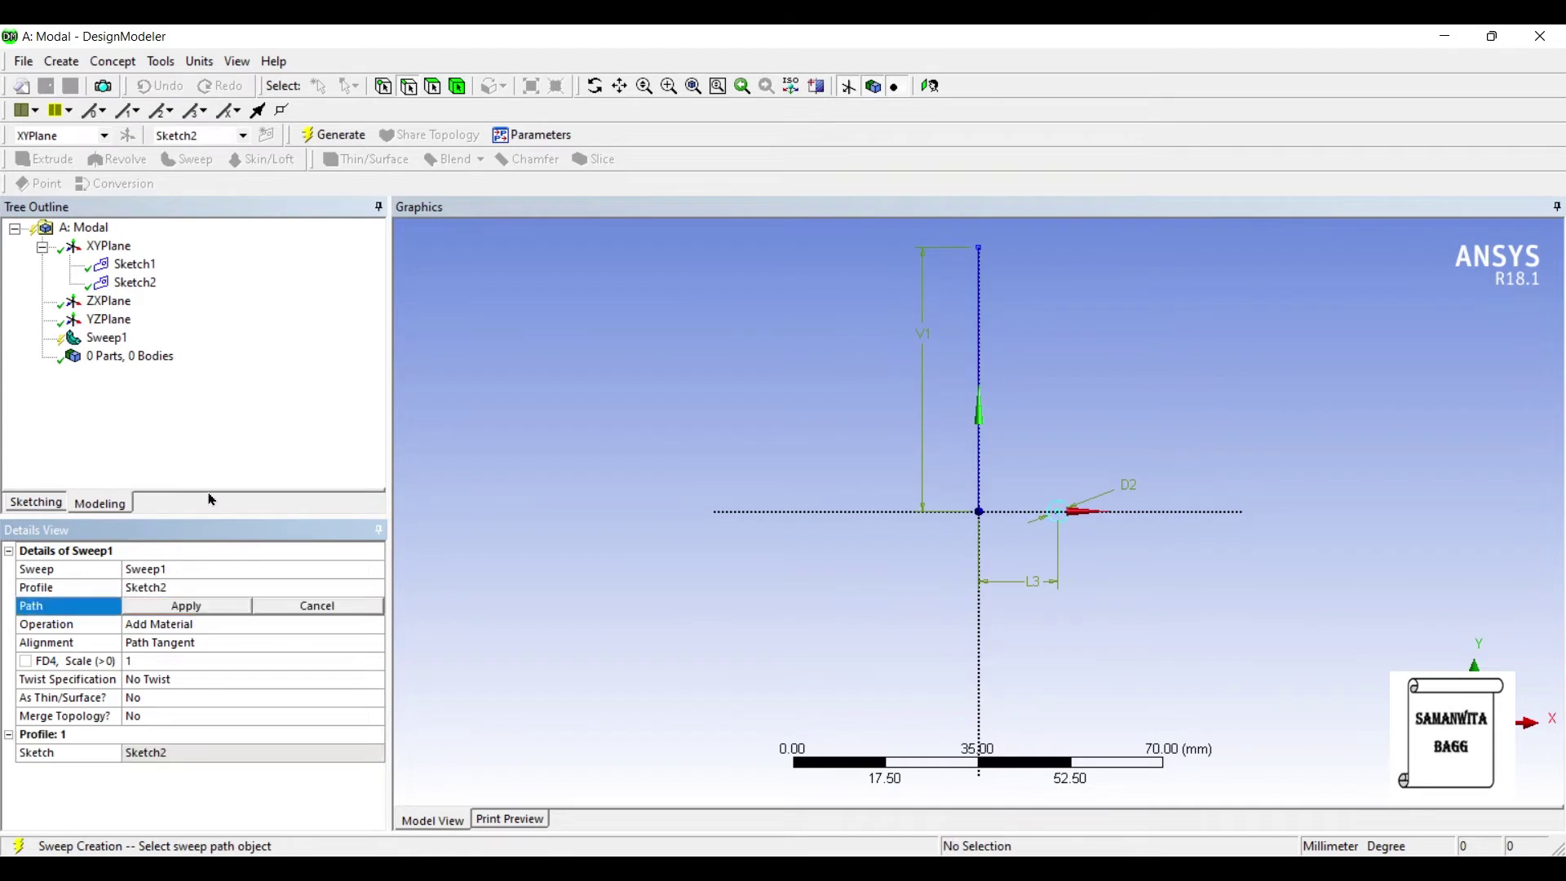
pyautogui.click(978, 359)
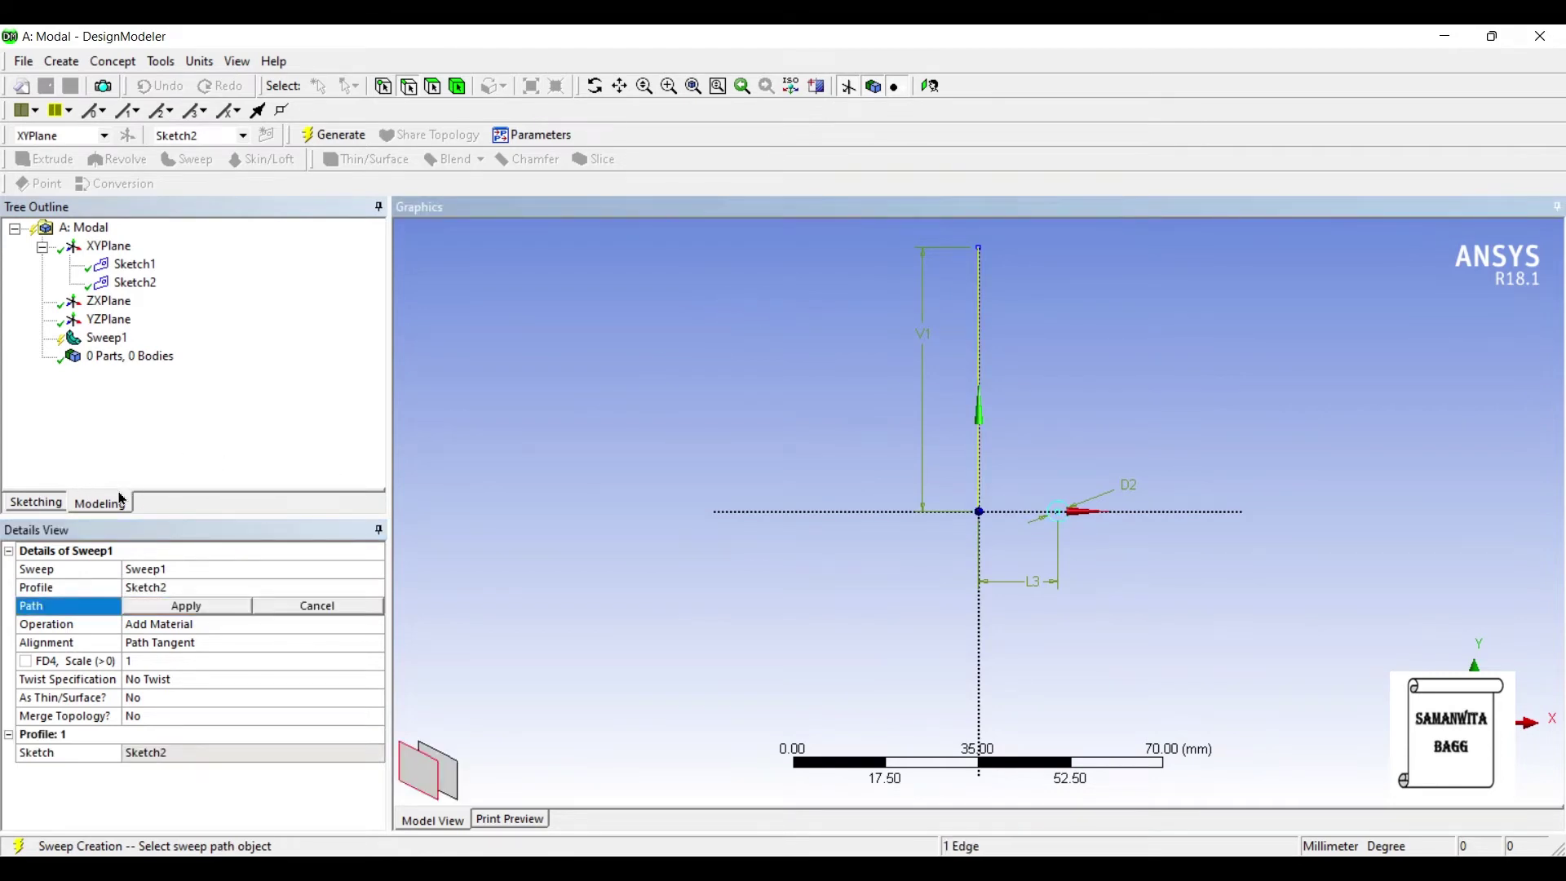
pyautogui.press('Return')
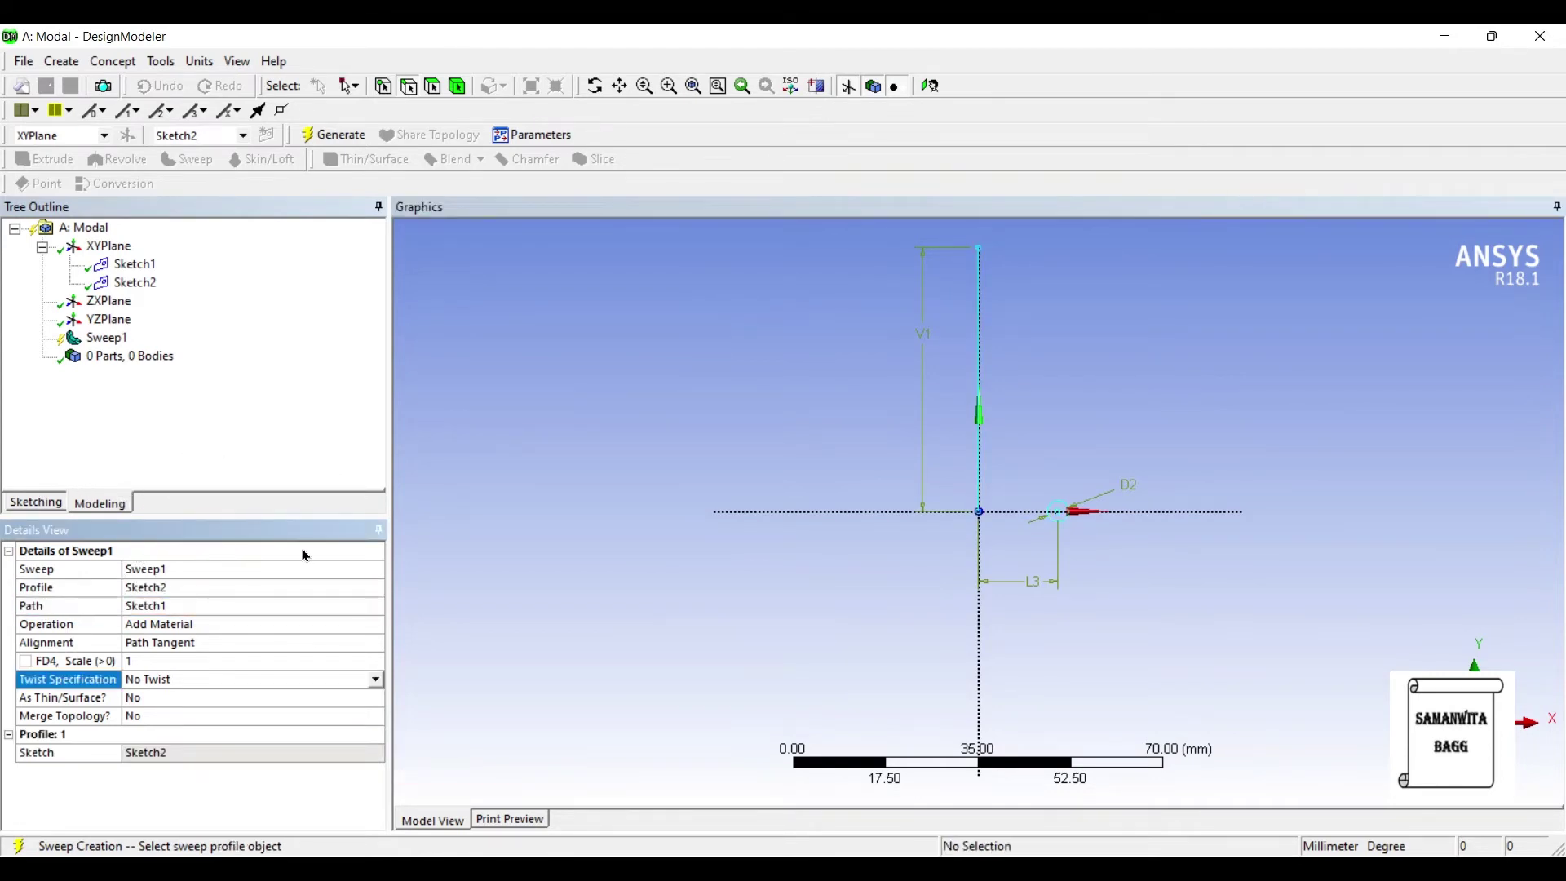
# Step: Set the sweep's twist specification to Turns with 10 turns and generate the spring body
pyautogui.click(376, 680)
pyautogui.click(208, 722)
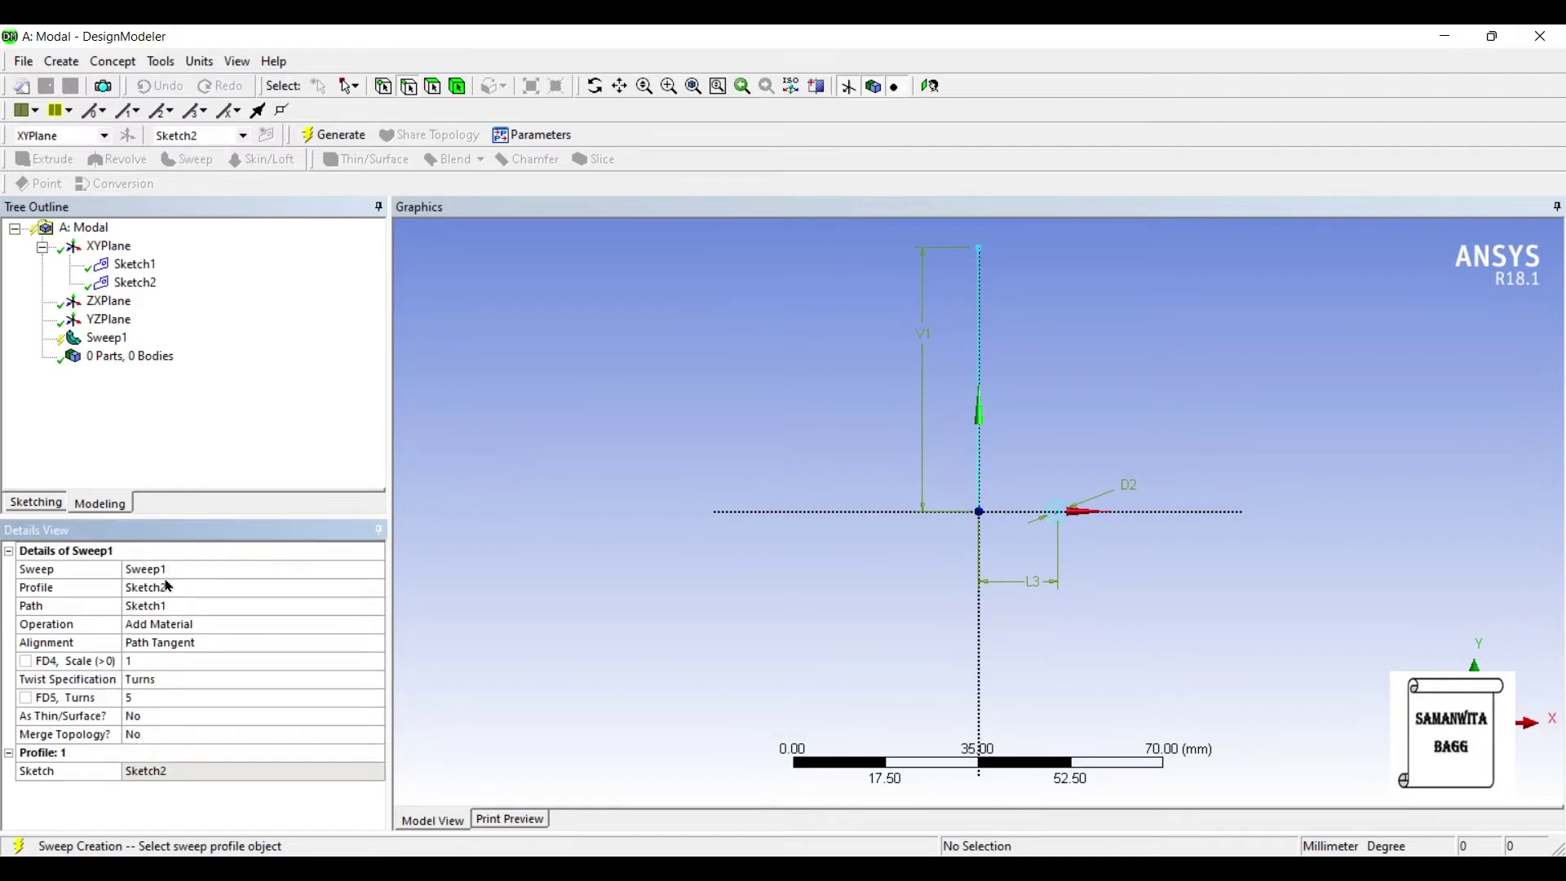
pyautogui.click(153, 699)
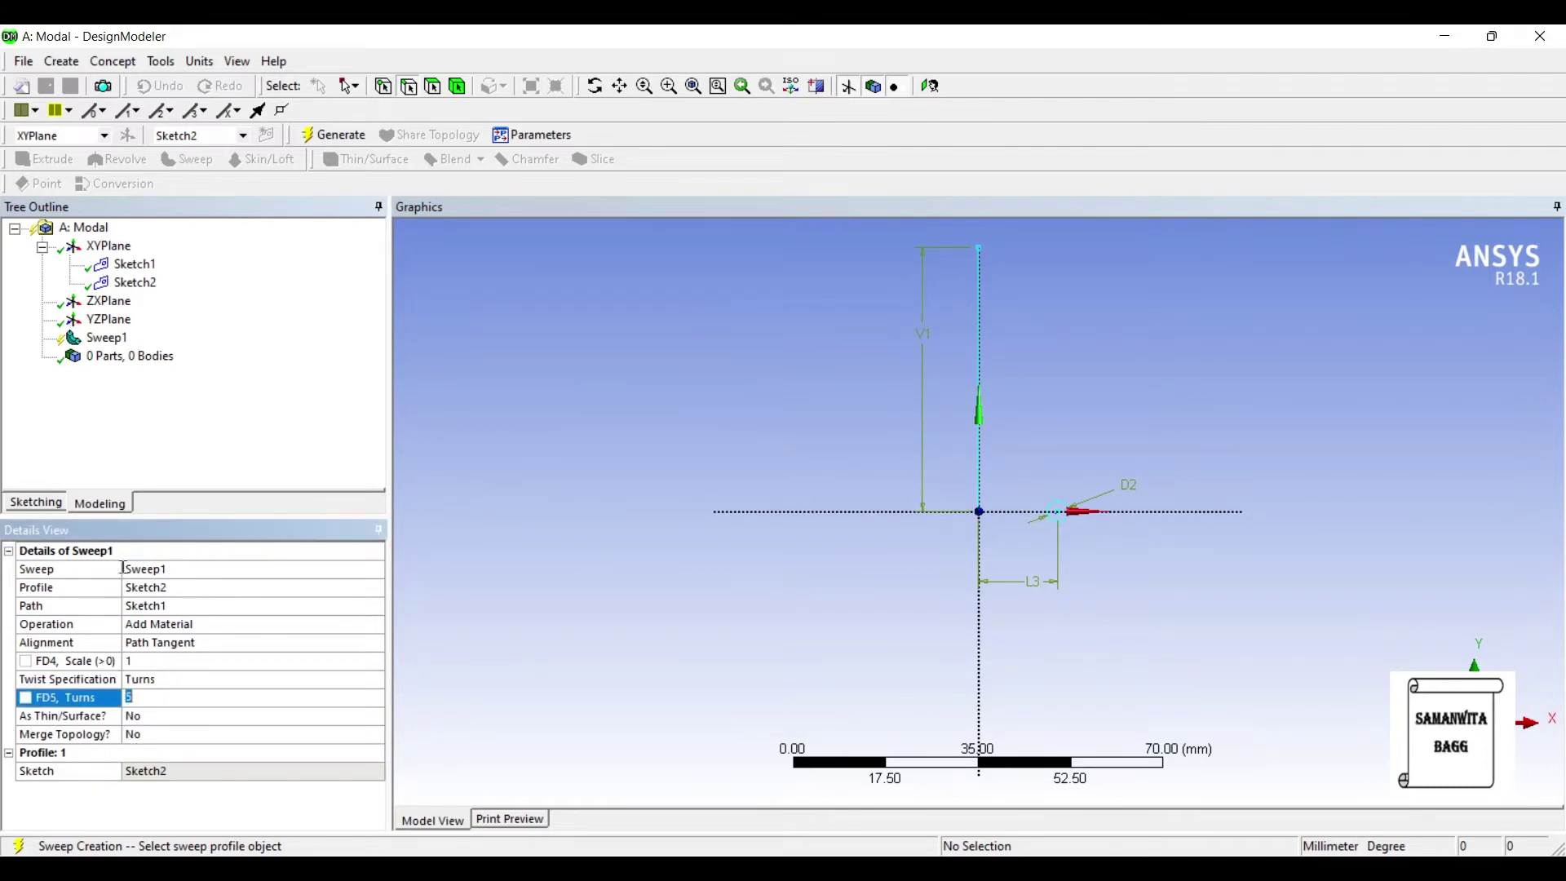
pyautogui.write('10')
pyautogui.press('Return')
pyautogui.click(333, 134)
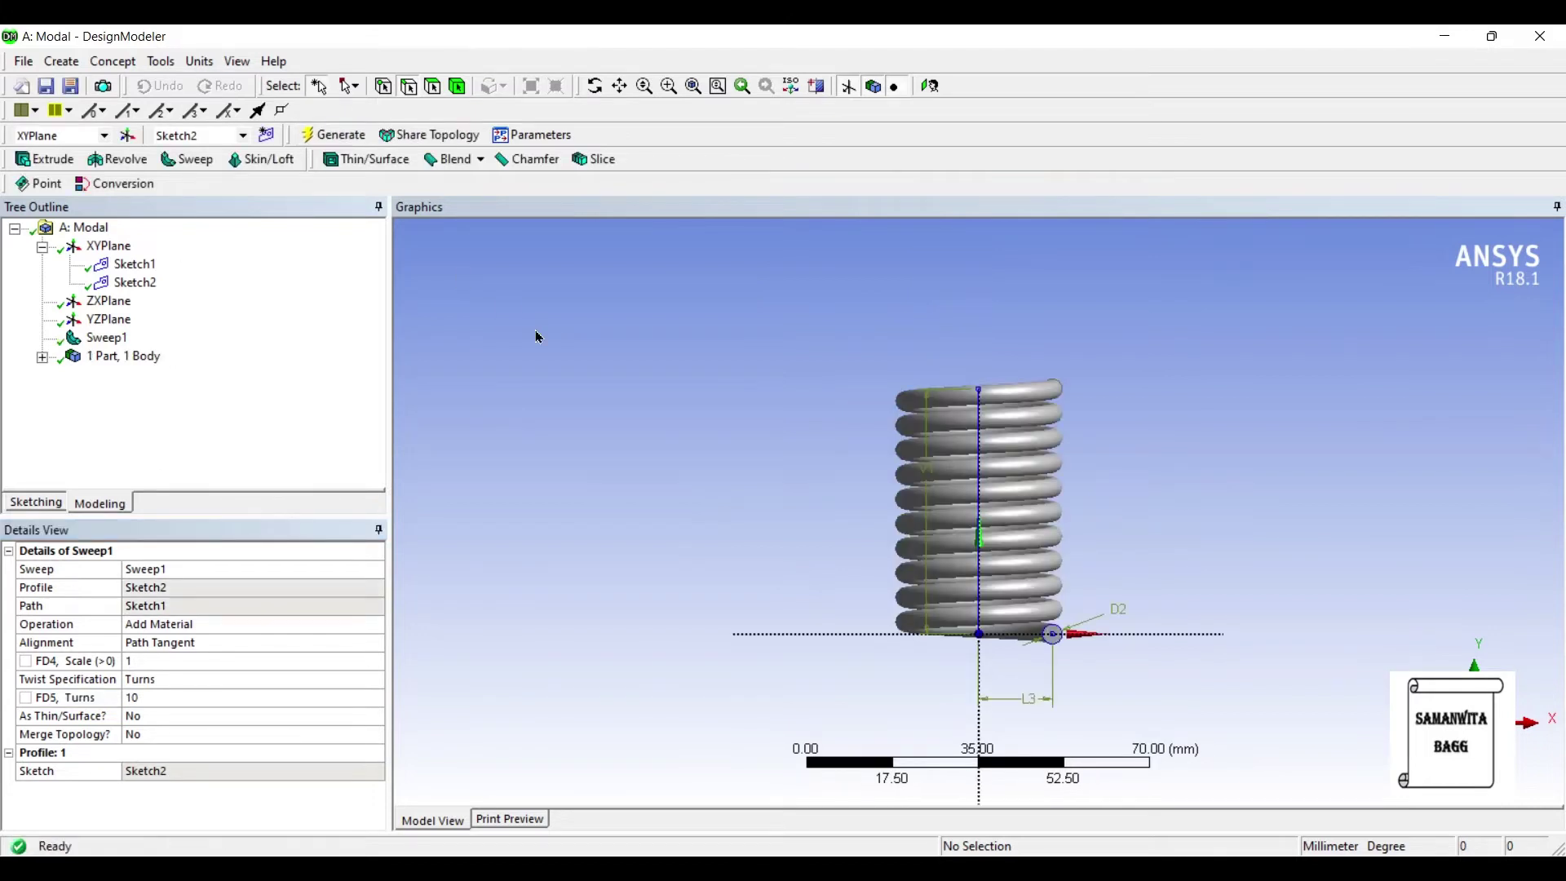
pyautogui.moveTo(731, 359); pyautogui.dragTo(689, 359, button='middle')
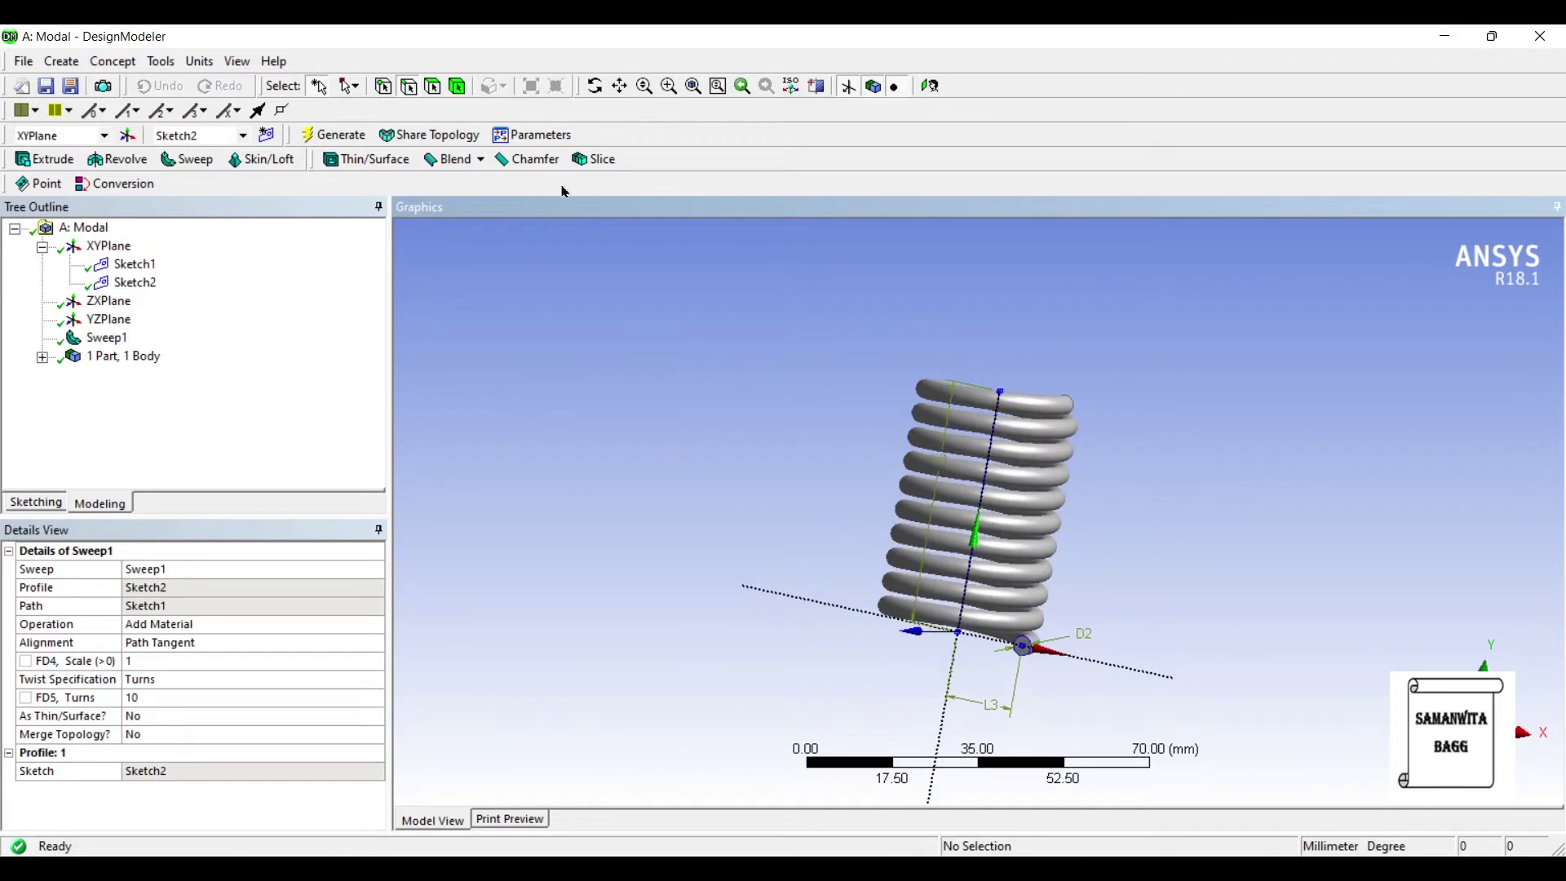
# Step: Set the sweep's number of turns to 8 and regenerate the spring
pyautogui.click(121, 563)
pyautogui.write('8')
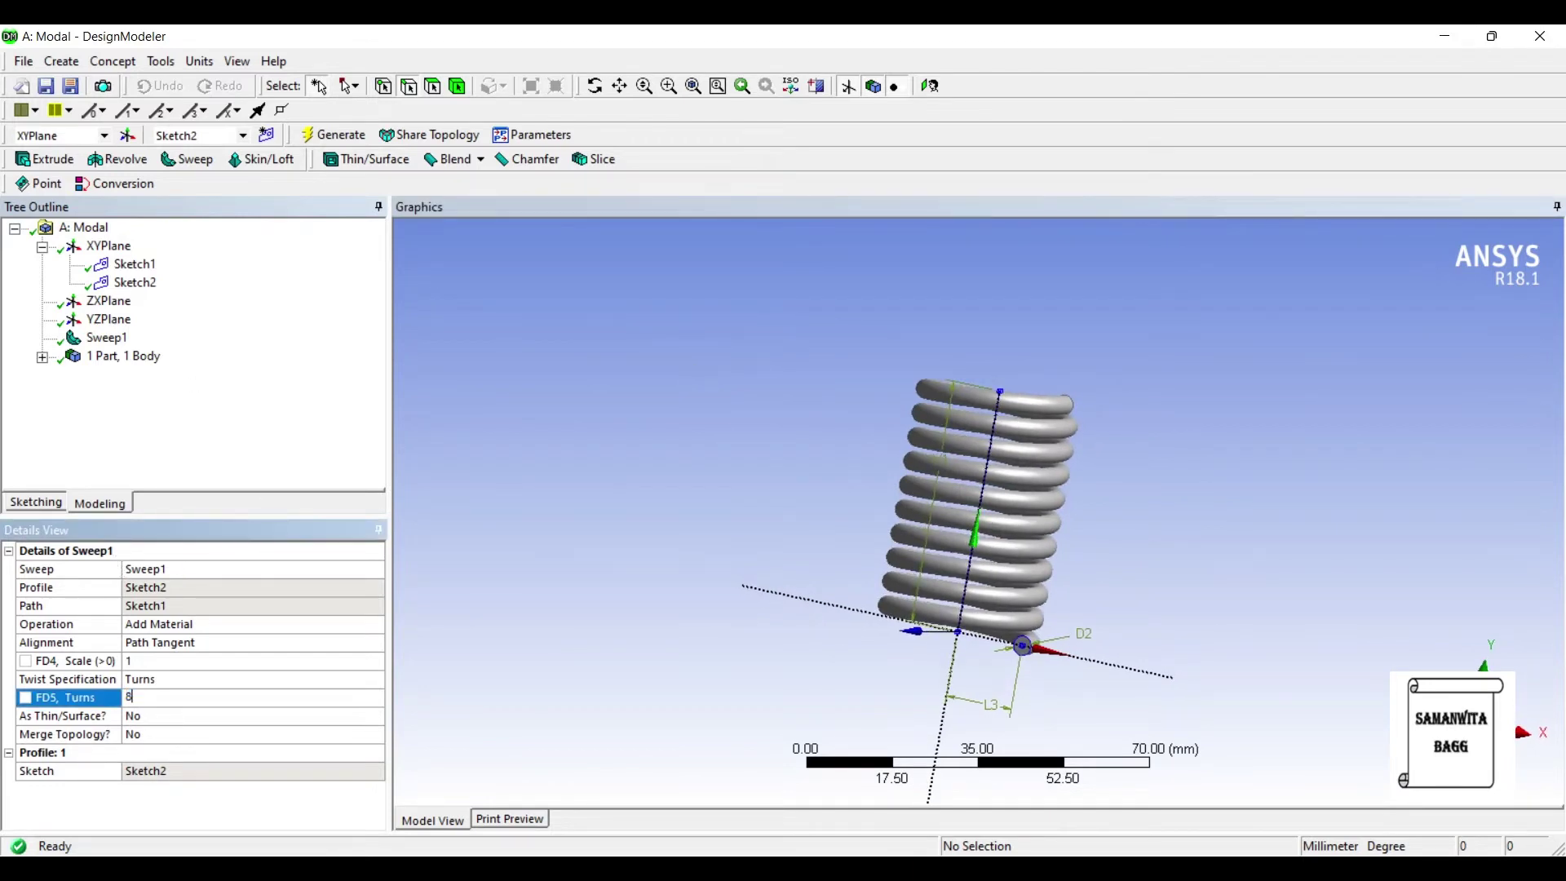
pyautogui.press('Return')
pyautogui.click(335, 134)
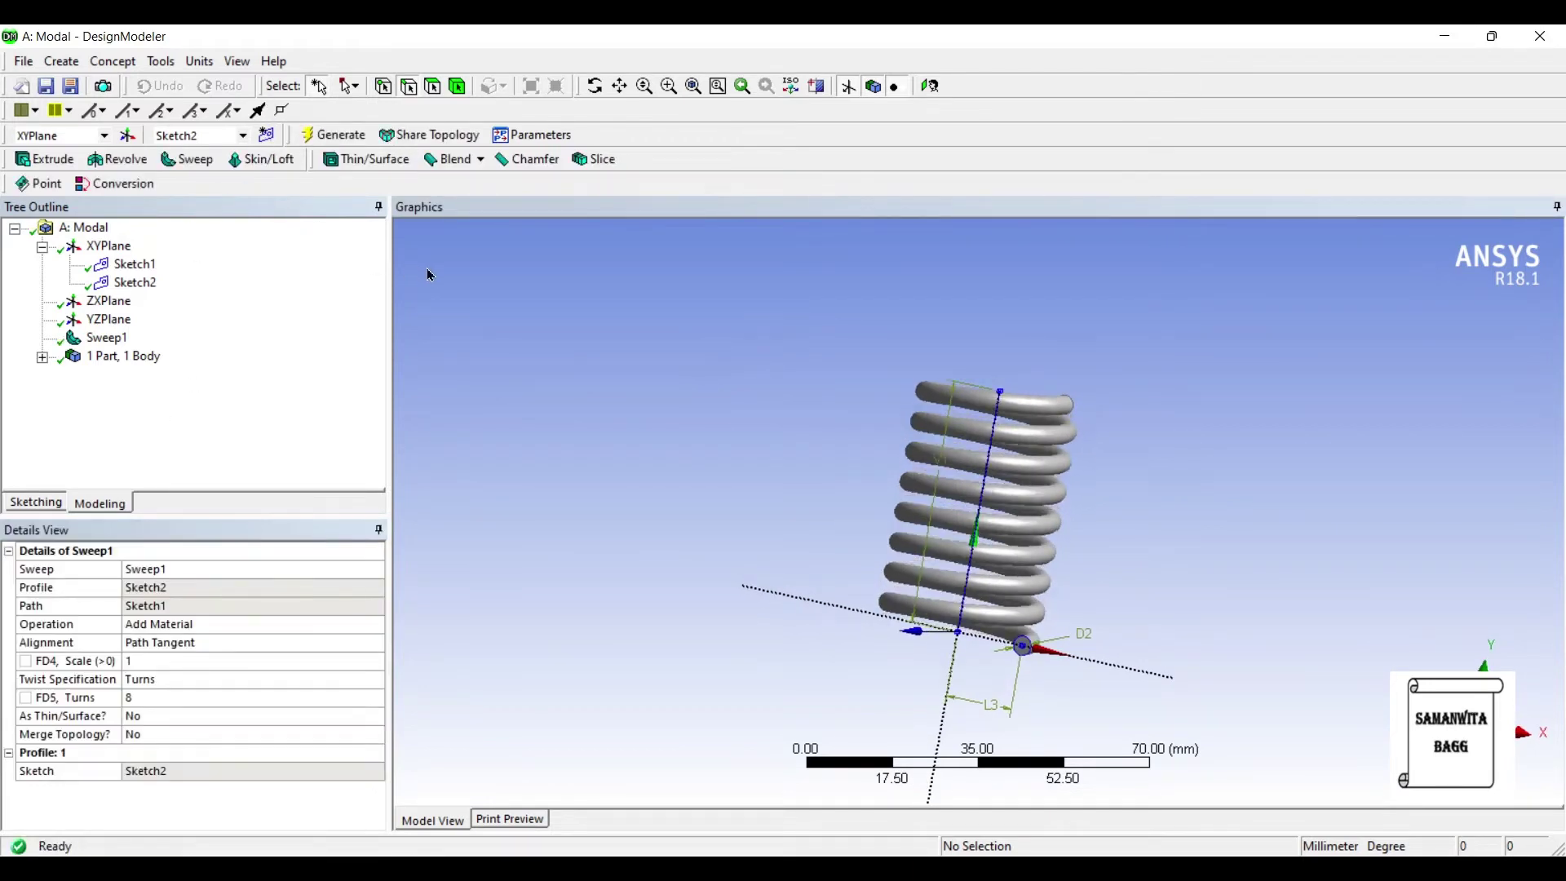
pyautogui.moveTo(745, 441); pyautogui.dragTo(867, 441, button='middle')
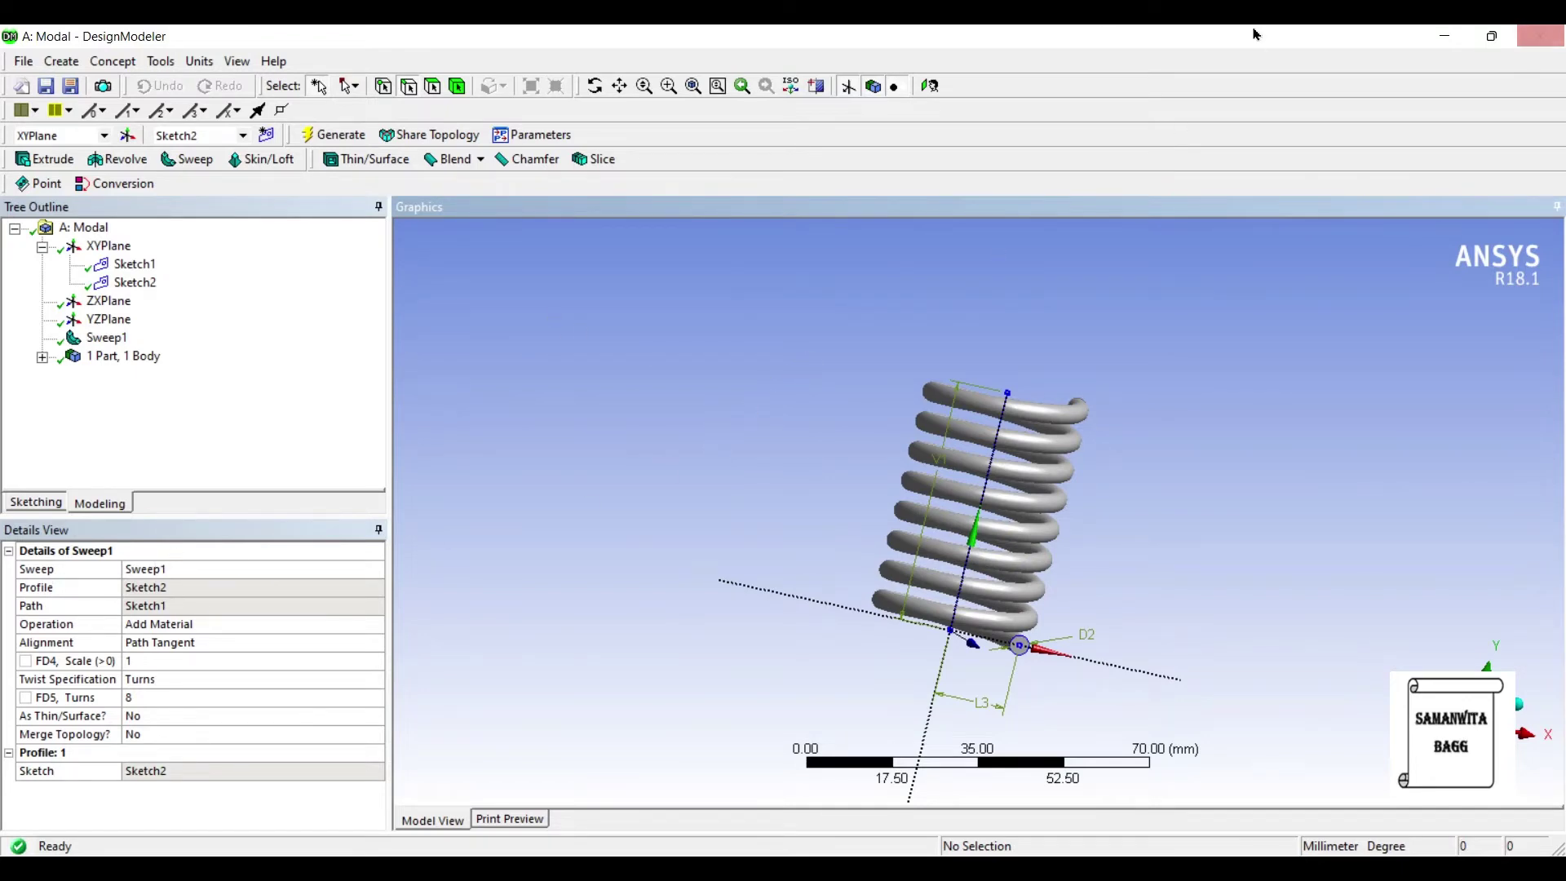
# Step: Switch to Workbench, open the modal system's Model in Mechanical, and assign Stainless Steel to the solid body
pyautogui.click(1445, 36)
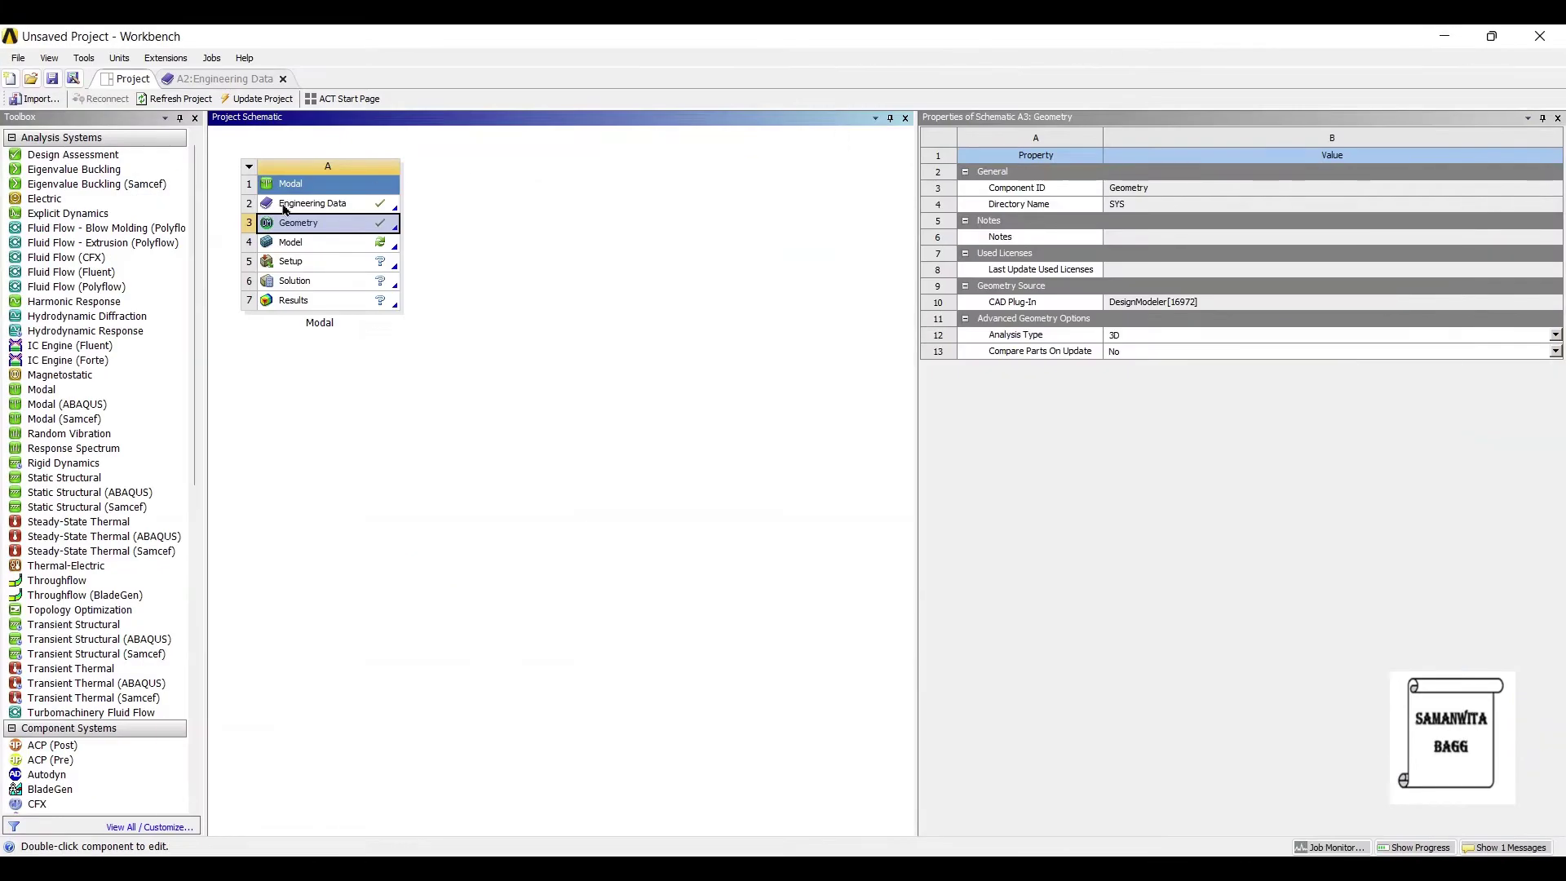
pyautogui.doubleClick(292, 242)
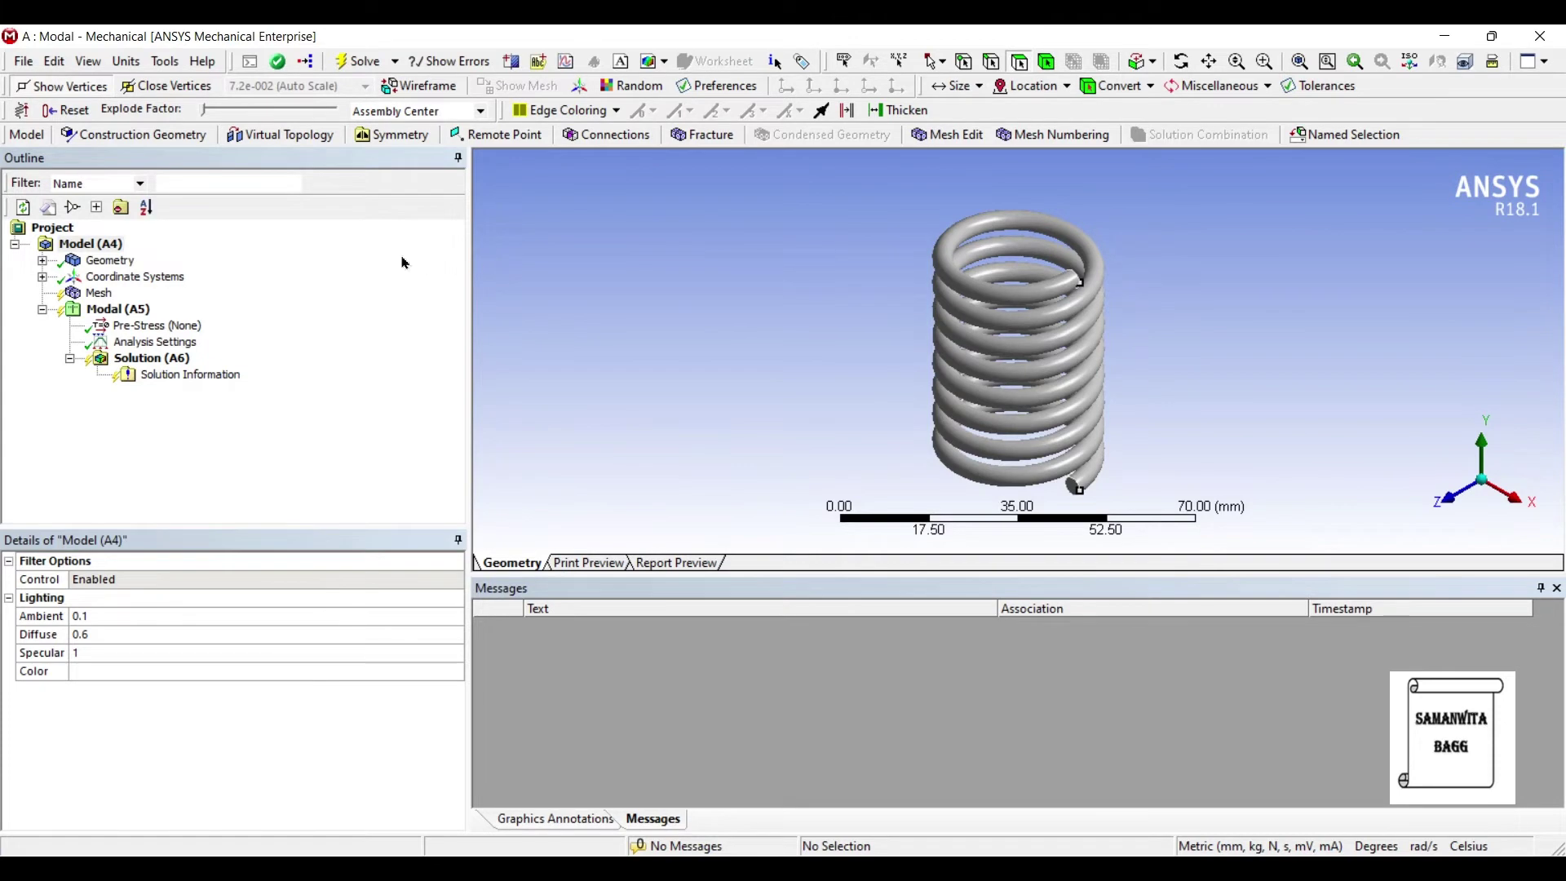
pyautogui.click(42, 260)
pyautogui.click(116, 276)
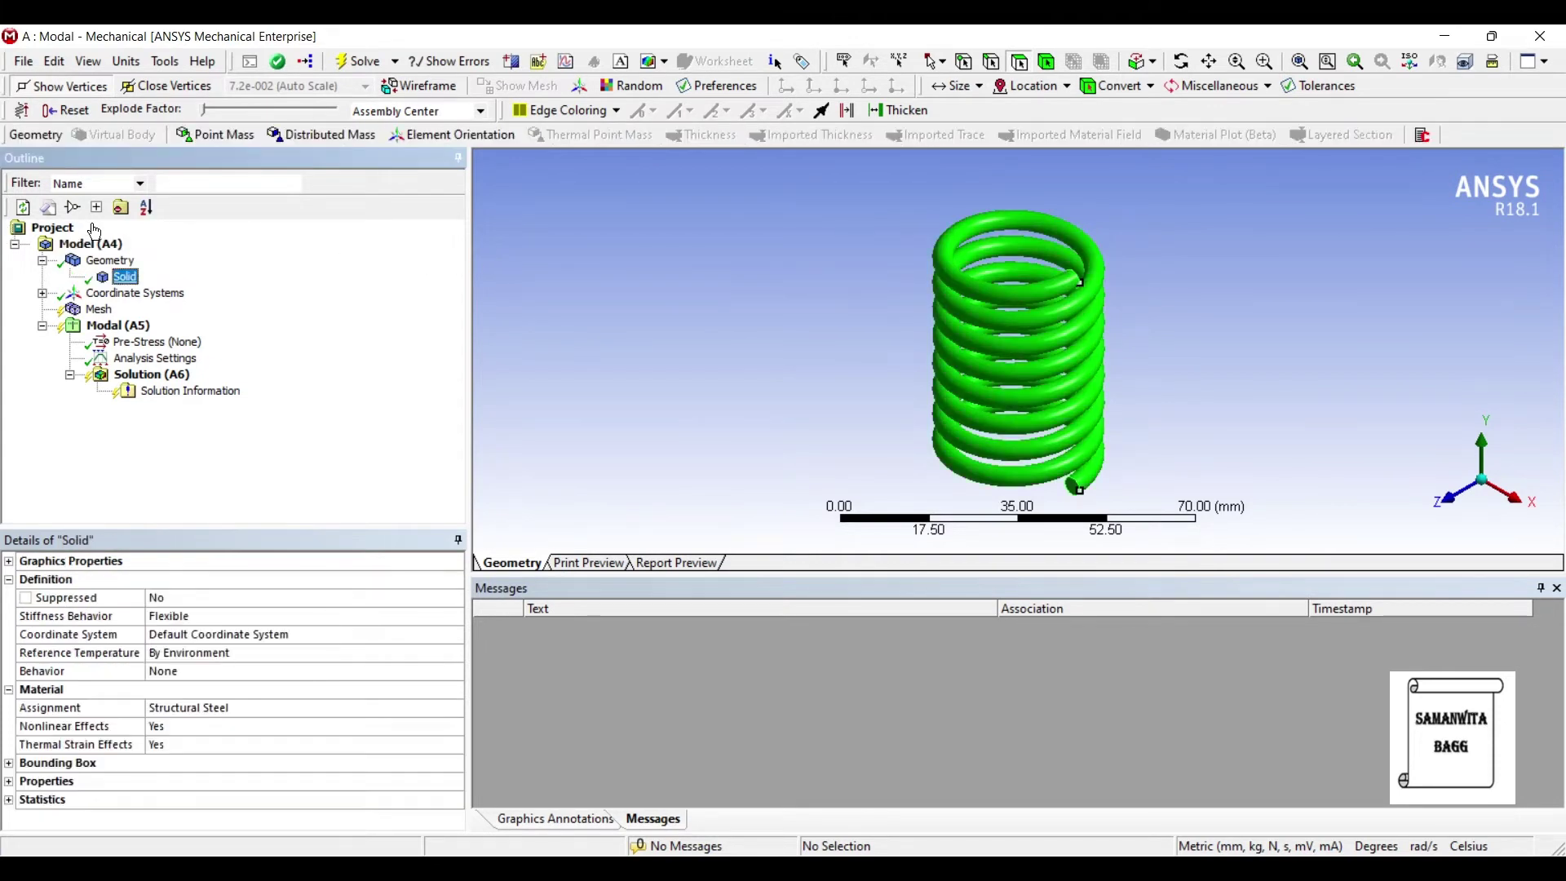
pyautogui.click(237, 708)
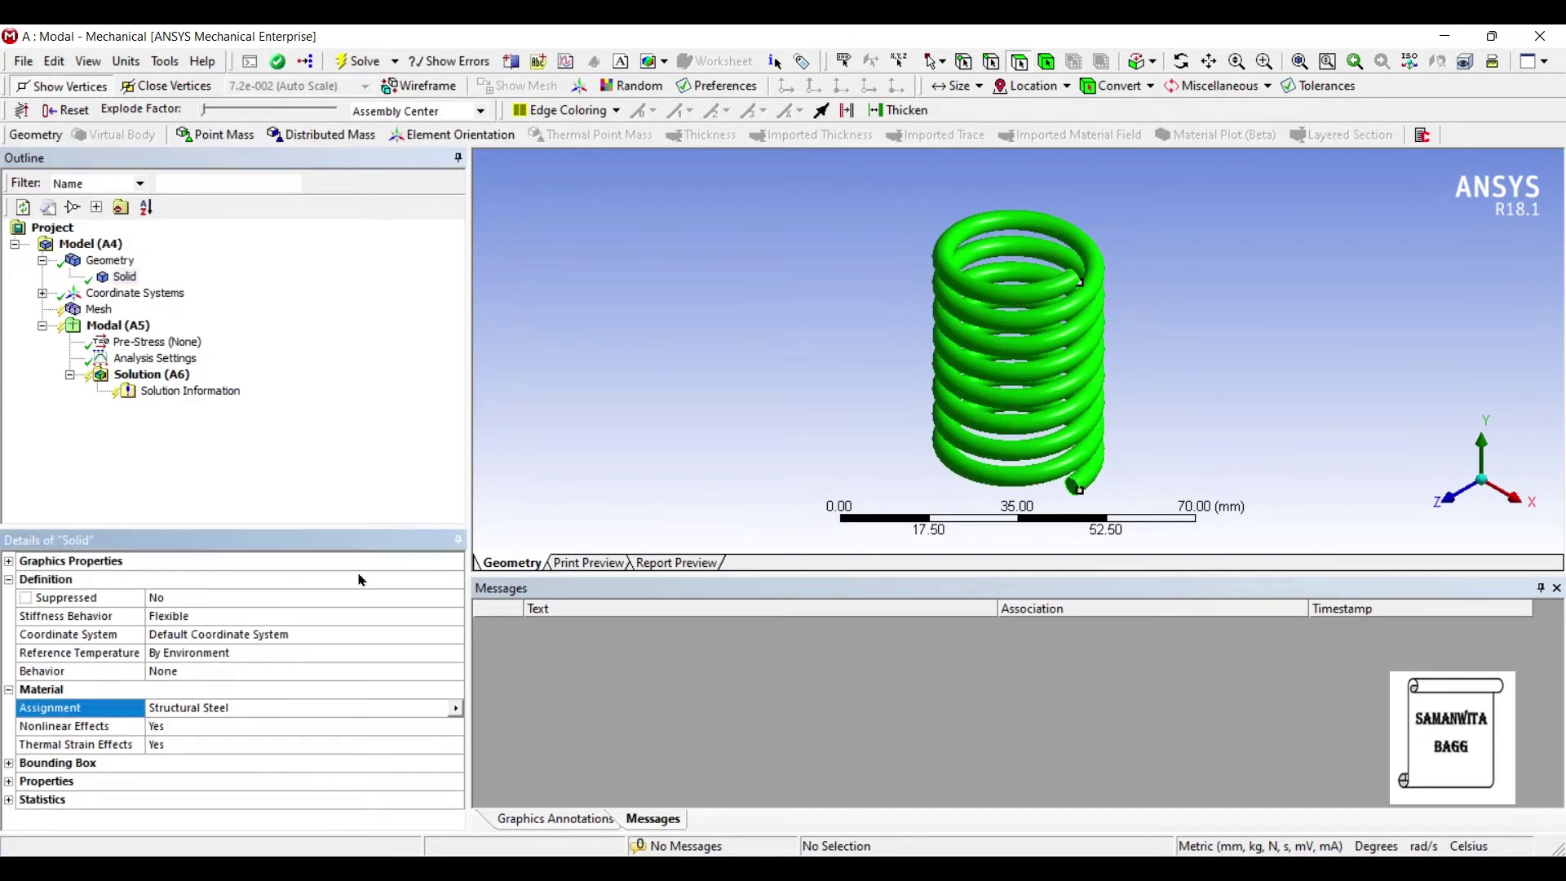
pyautogui.click(456, 708)
pyautogui.click(532, 794)
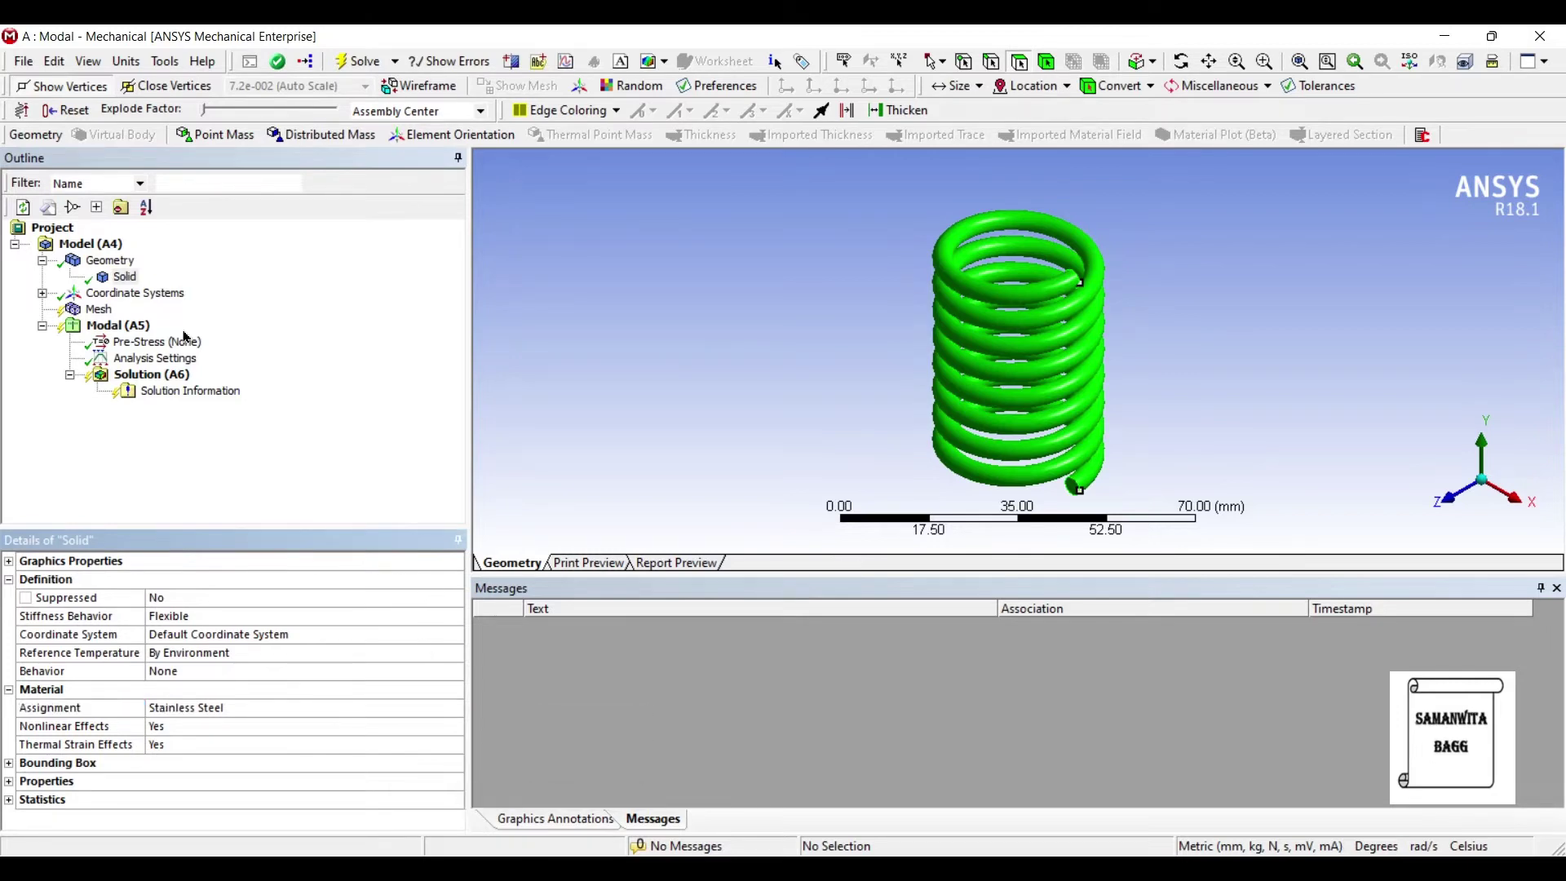
# Step: Insert a mesh method scoped to the spring body and set it to Tetrahedrons
pyautogui.click(98, 310)
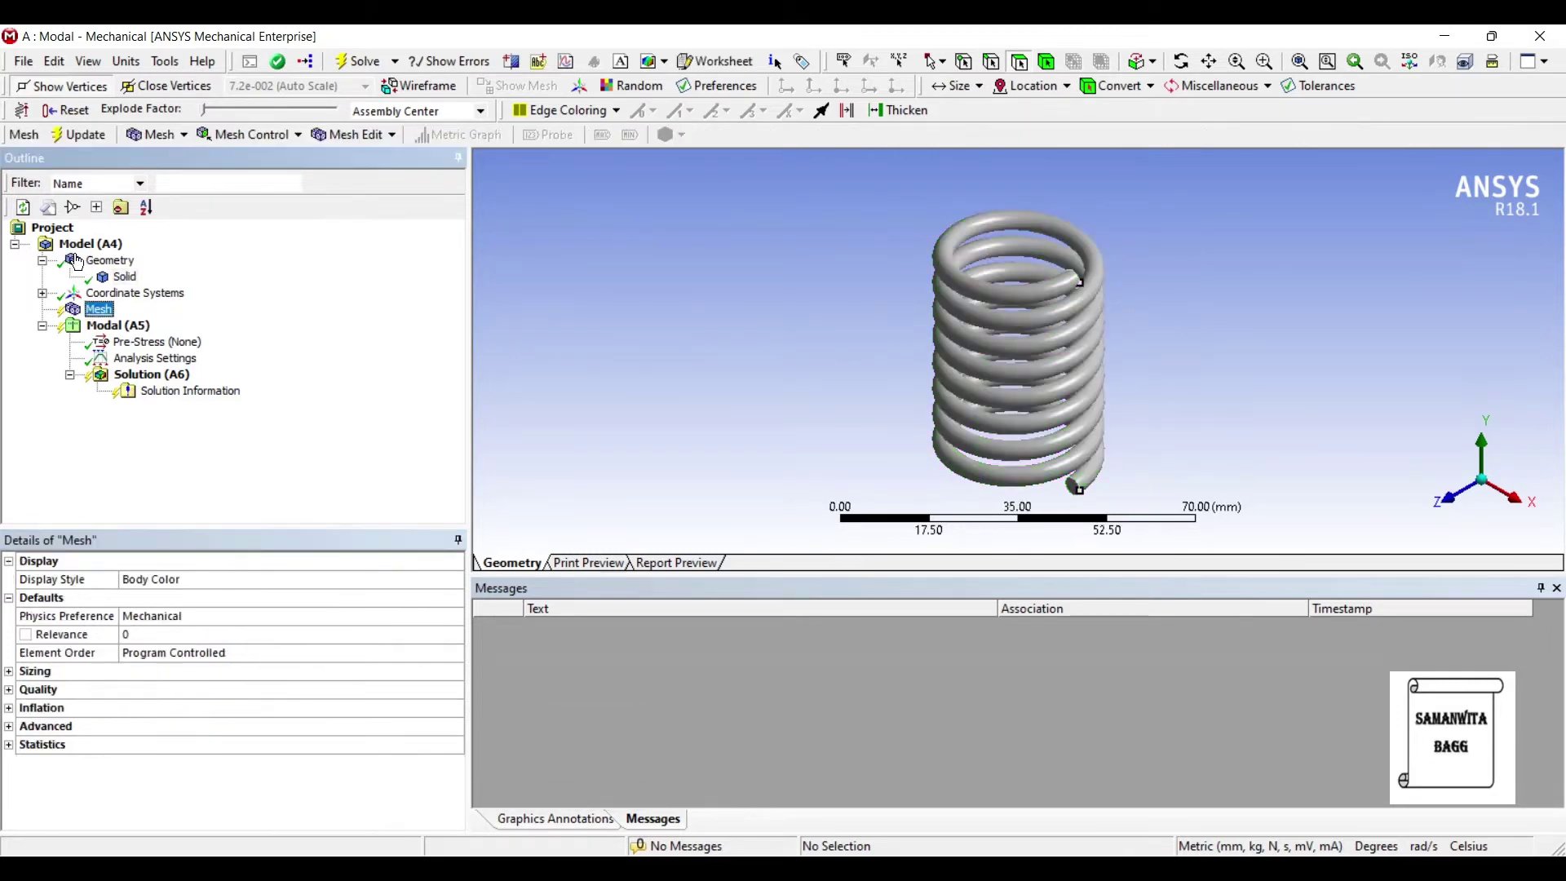
pyautogui.rightClick(99, 310)
pyautogui.moveTo(135, 323)
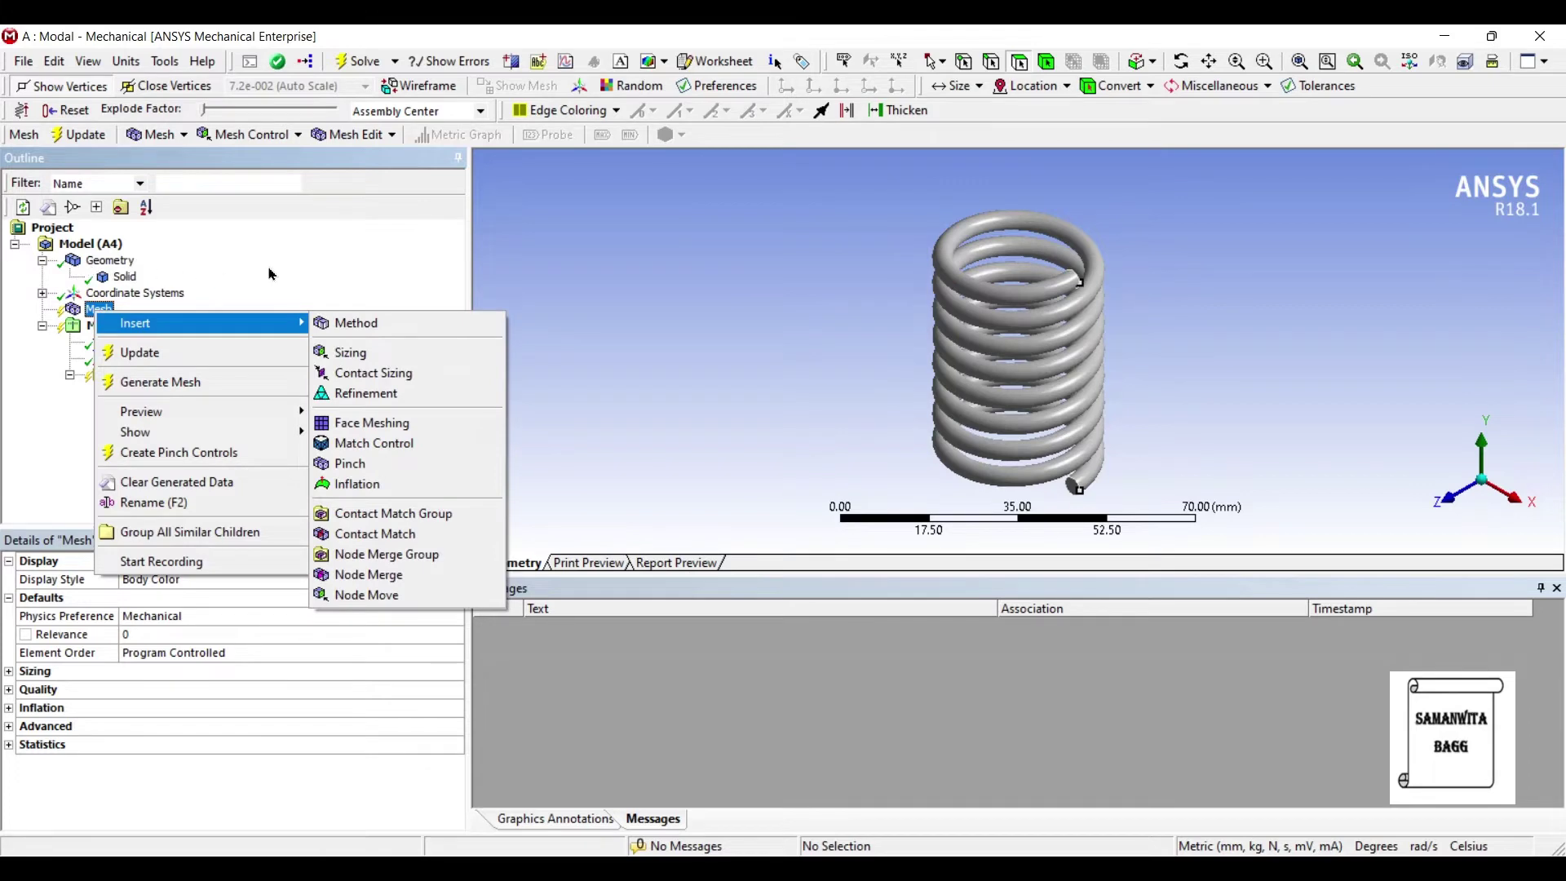
pyautogui.click(356, 323)
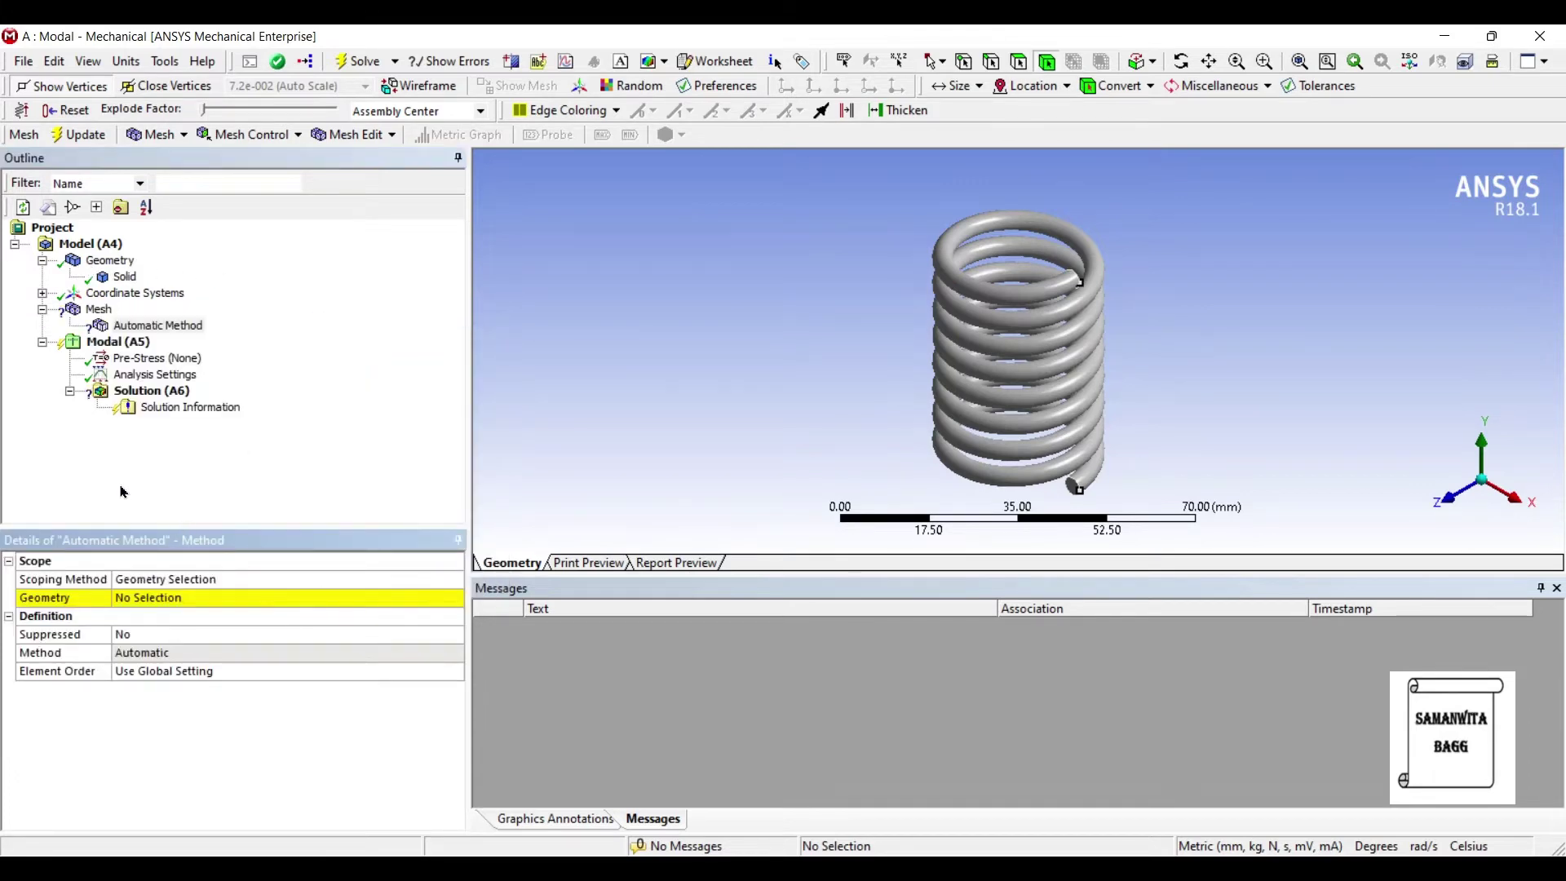
pyautogui.click(145, 598)
pyautogui.click(1051, 333)
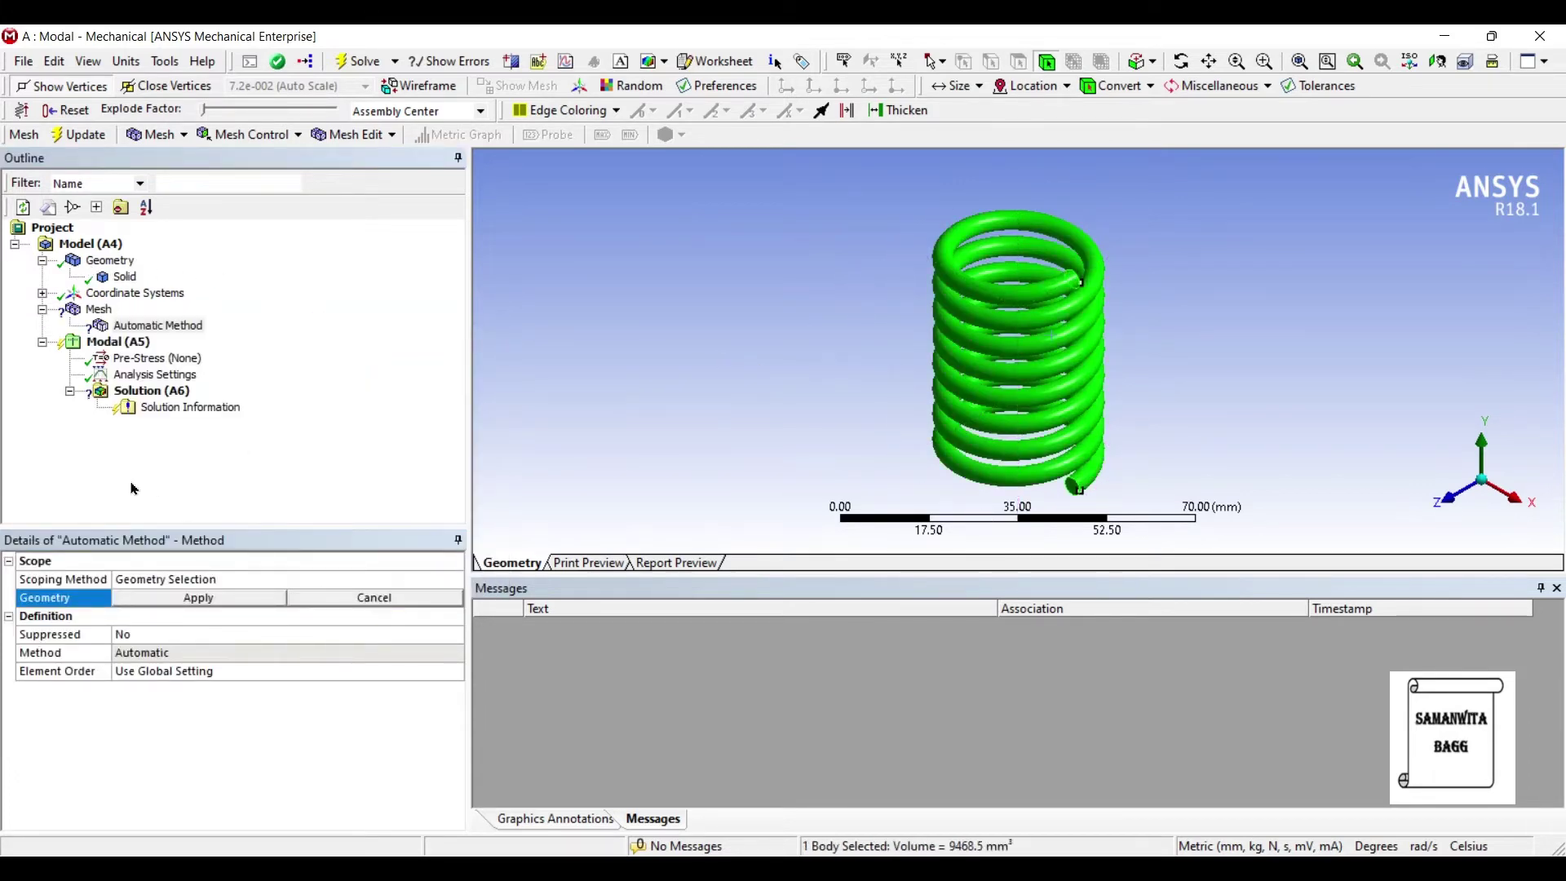
pyautogui.click(146, 598)
pyautogui.click(175, 652)
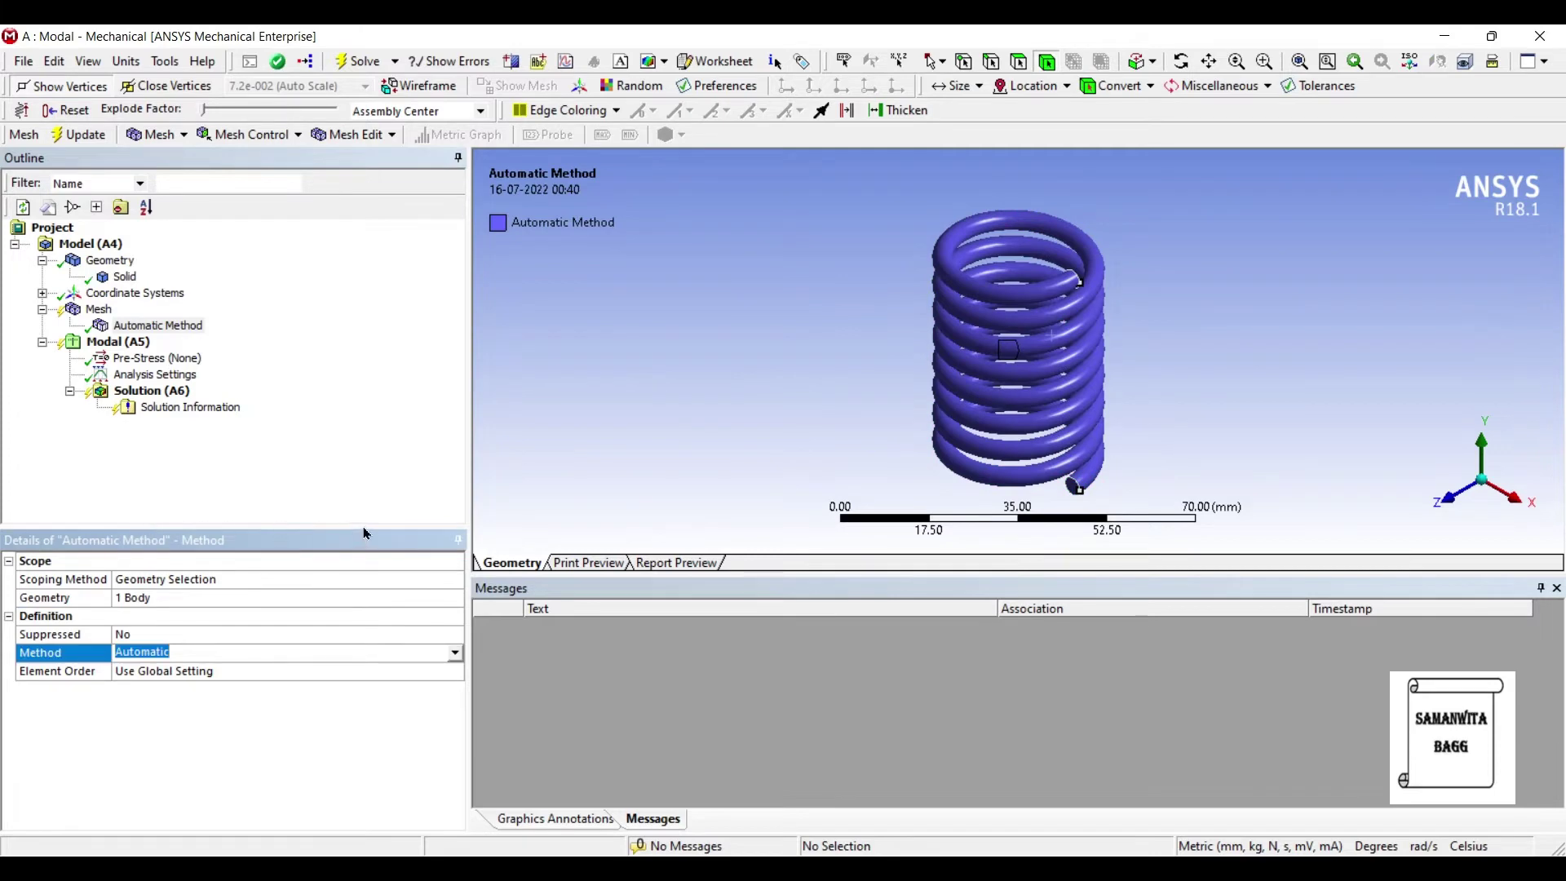
pyautogui.click(455, 654)
pyautogui.click(297, 683)
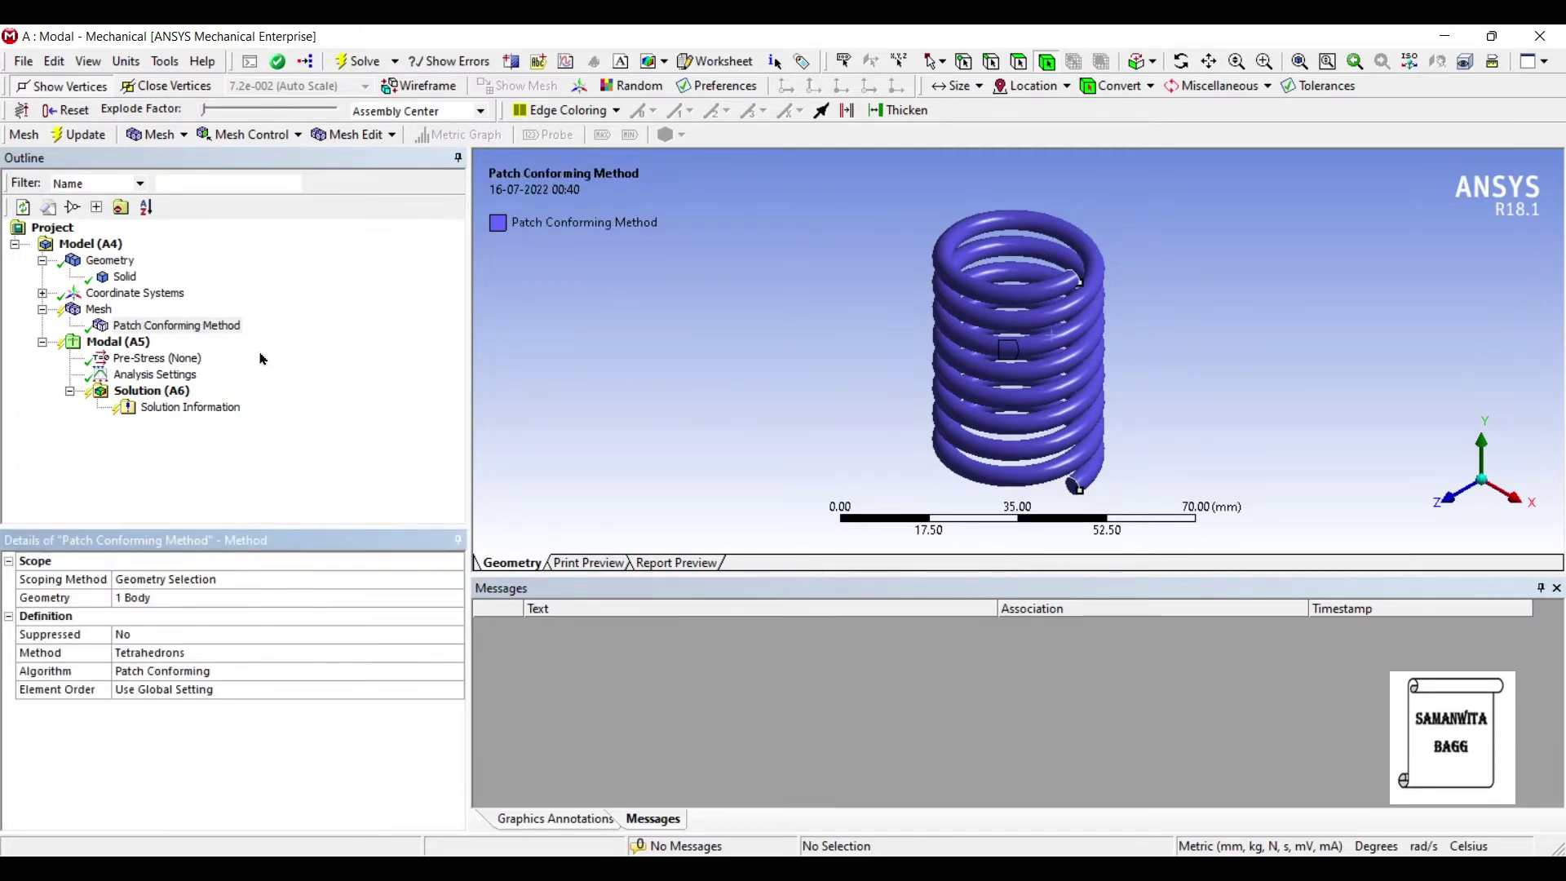
# Step: Add a body sizing of 1 mm element size to the spring and generate the mesh
pyautogui.rightClick(99, 309)
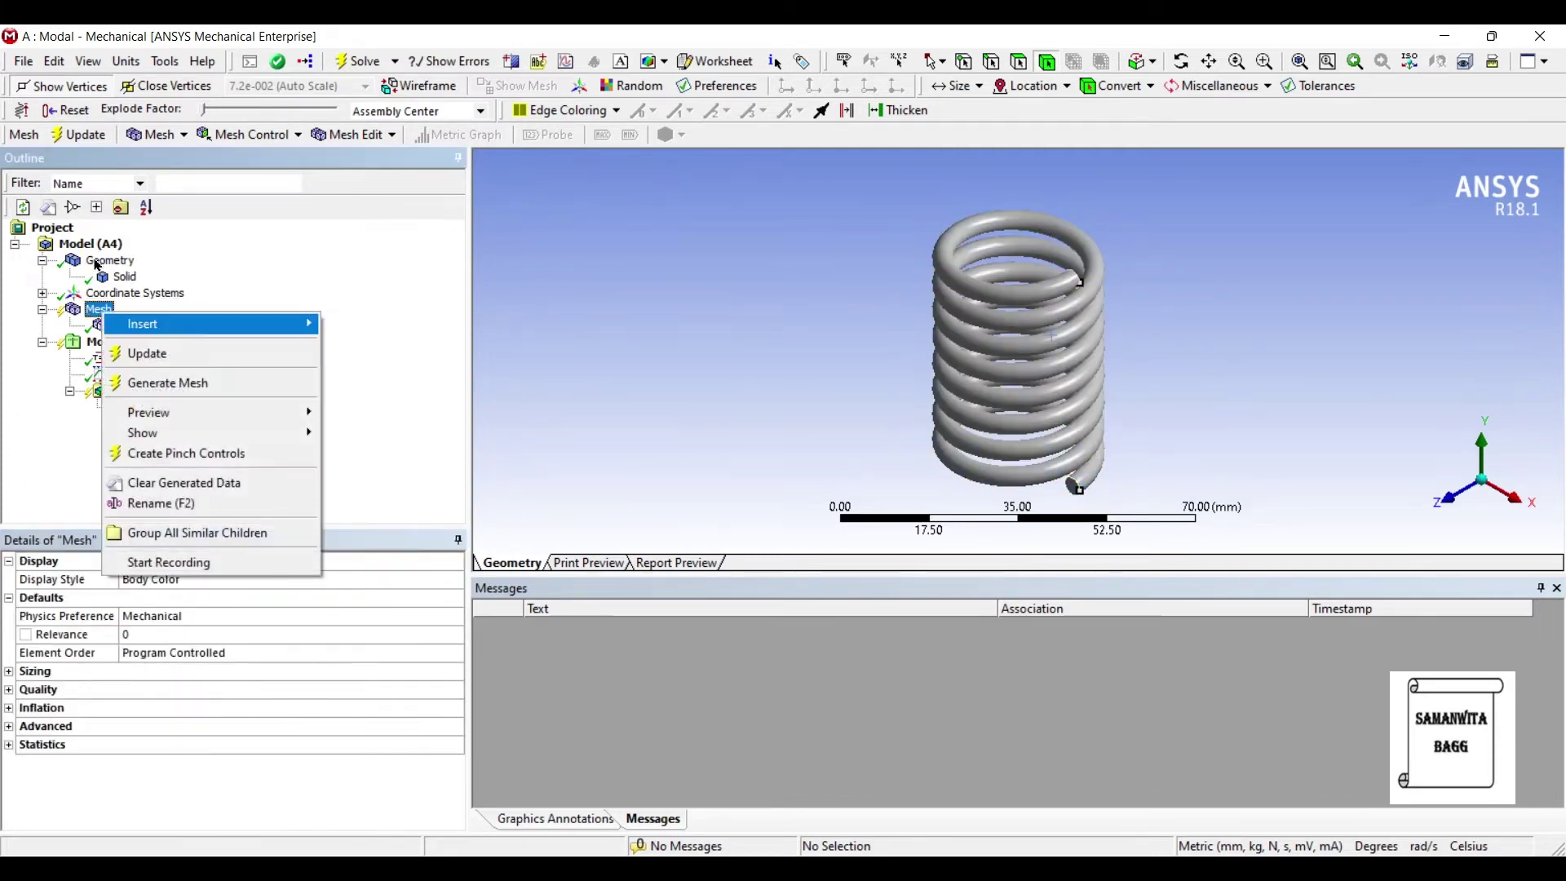
pyautogui.moveTo(163, 323)
pyautogui.click(359, 353)
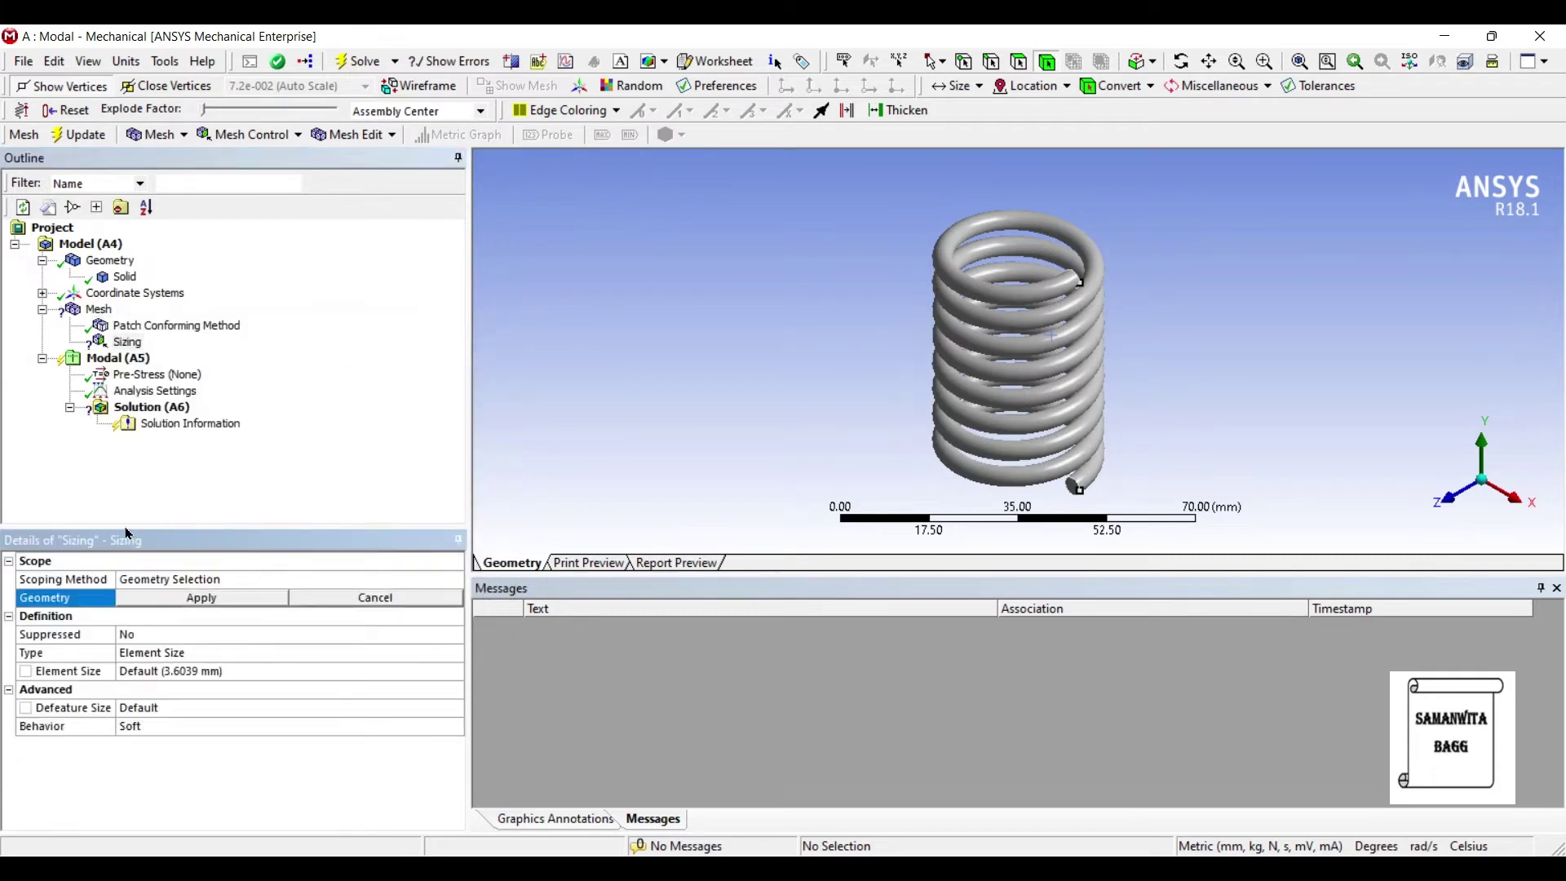
pyautogui.click(950, 346)
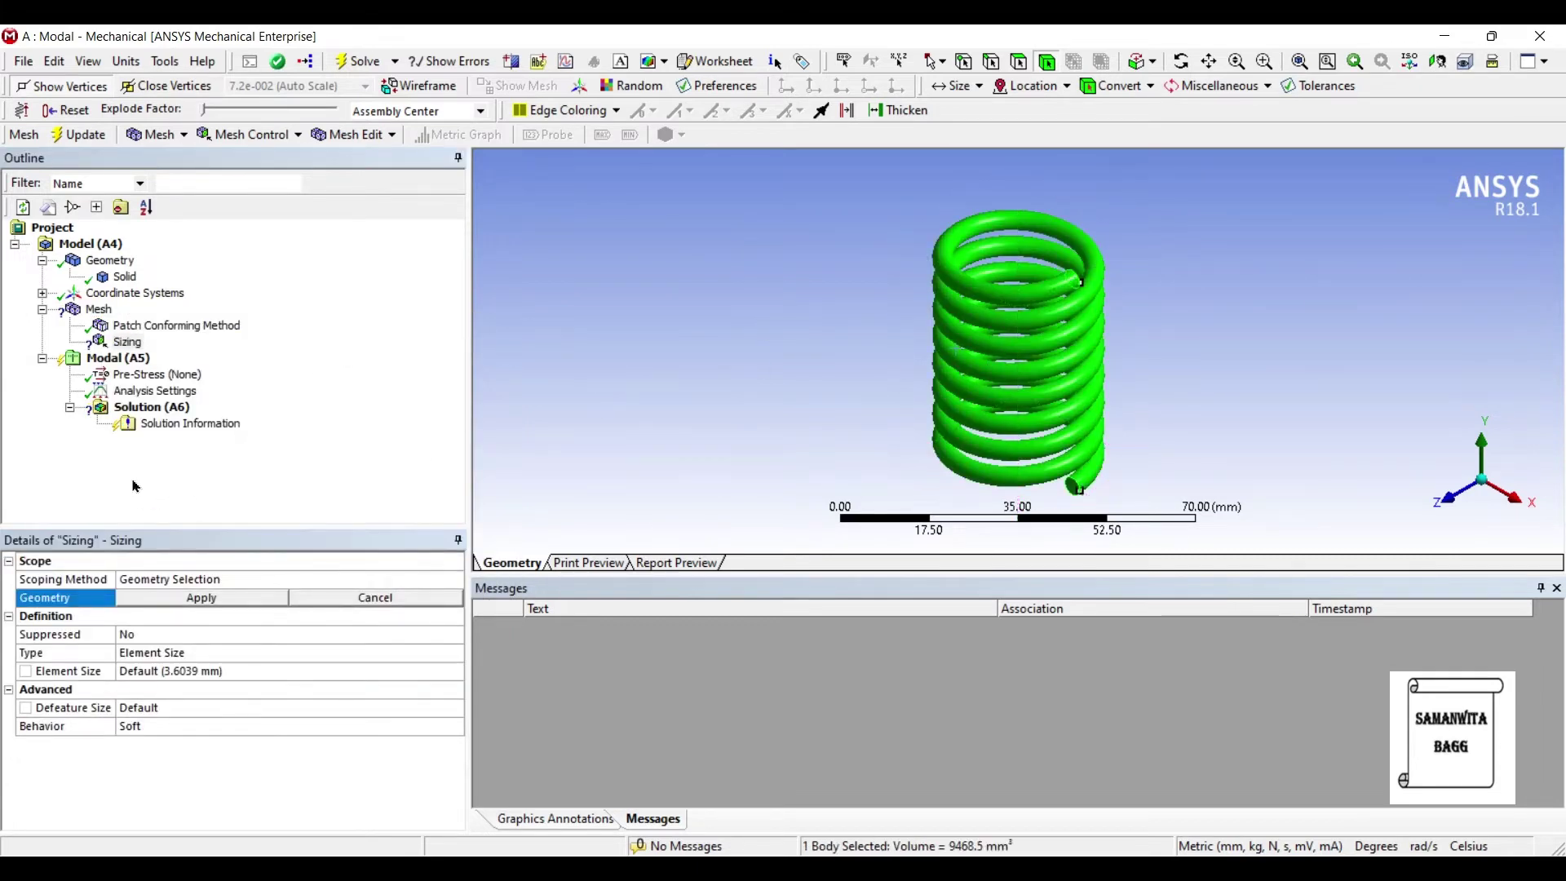
pyautogui.click(163, 598)
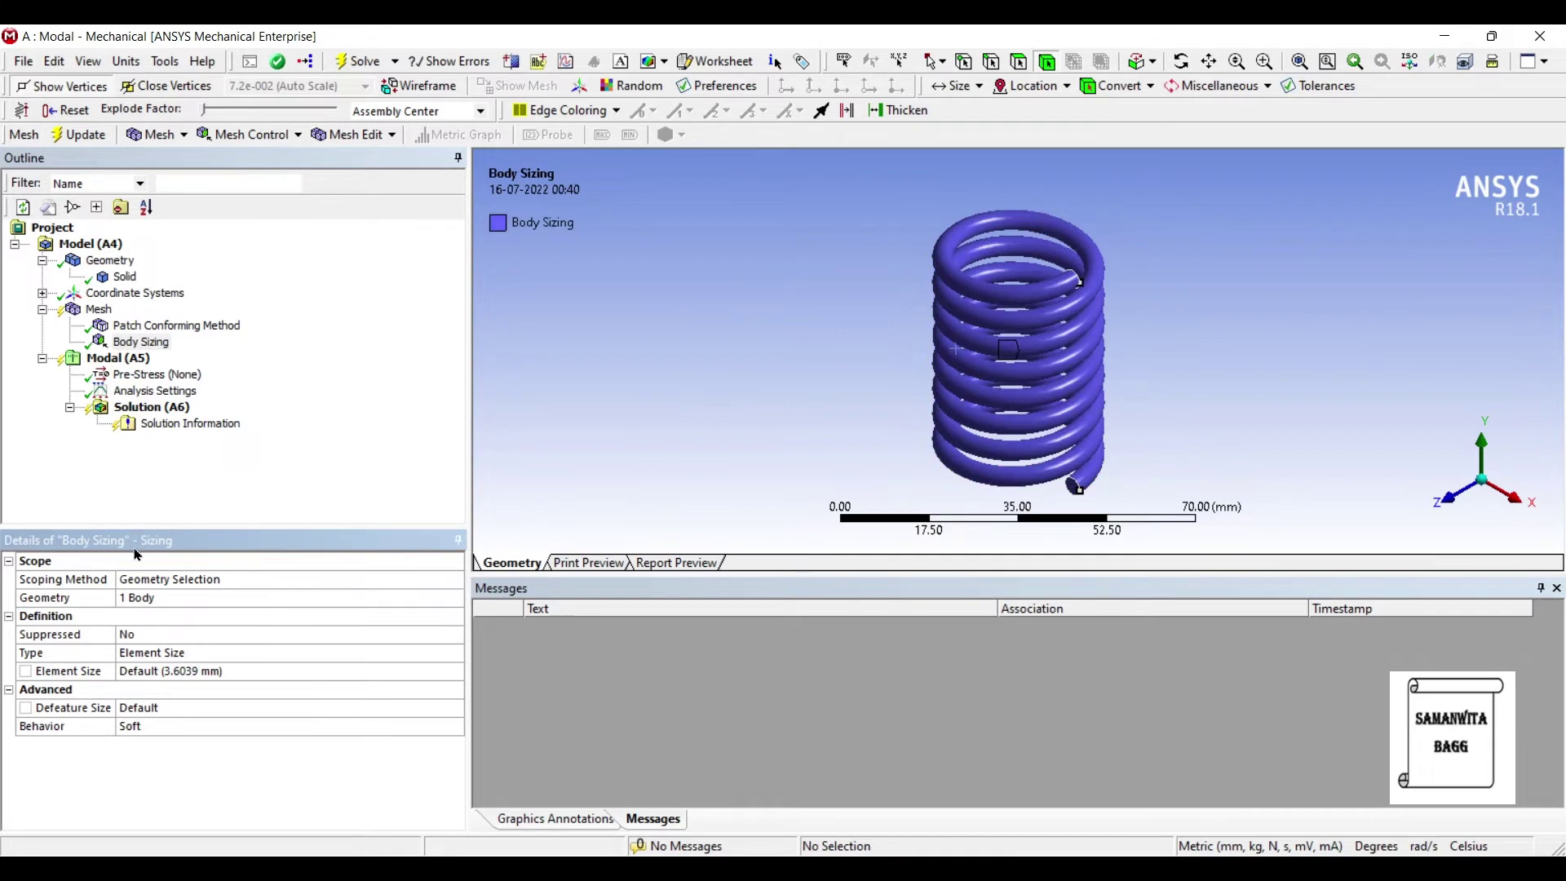
pyautogui.press('Tab')
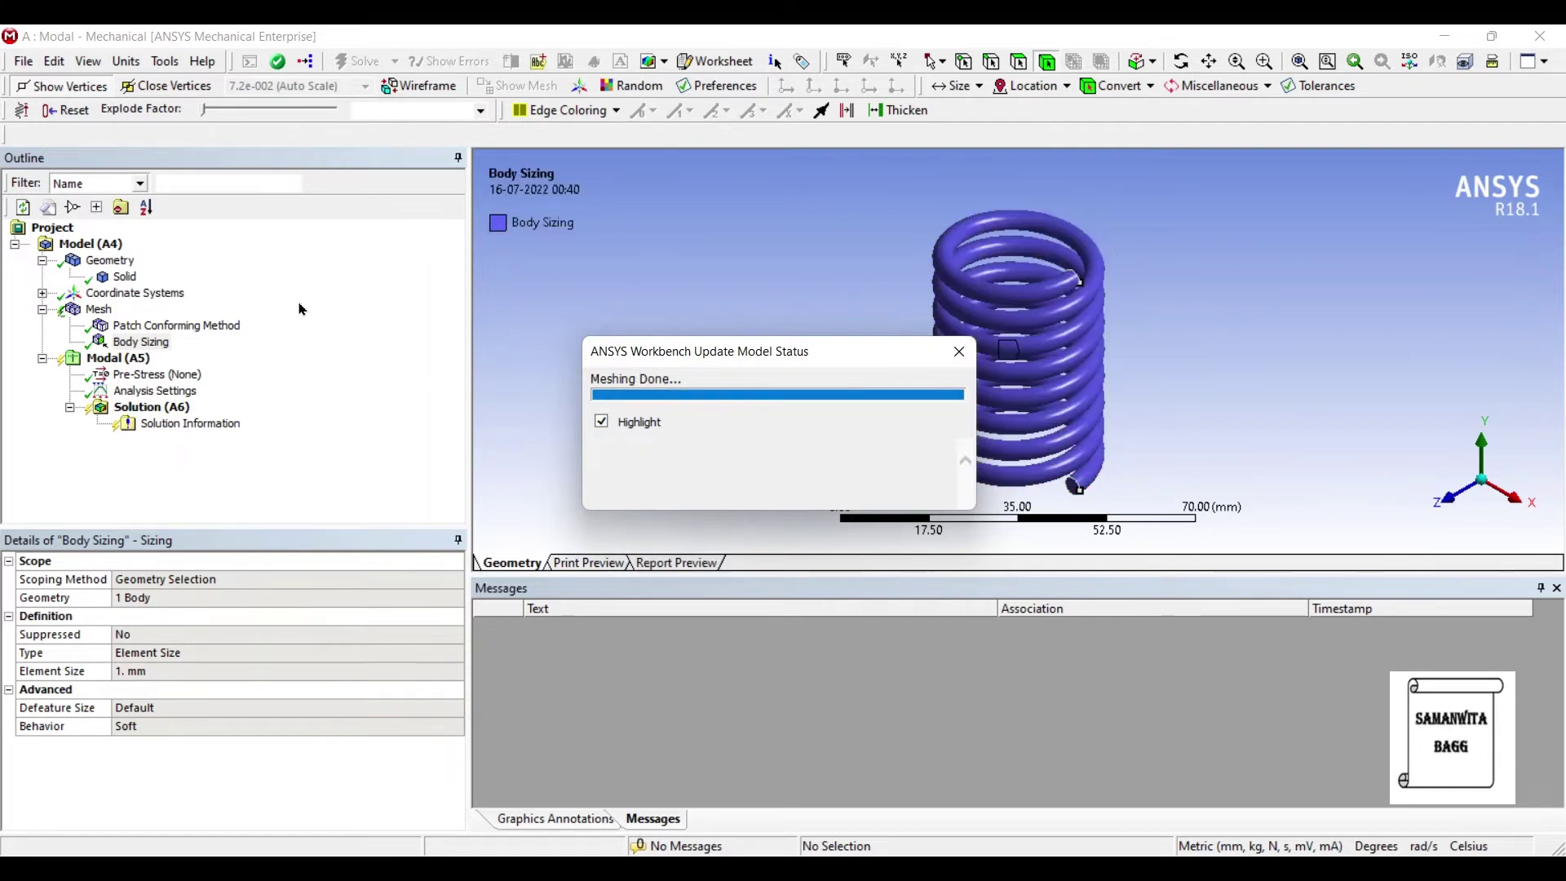
pyautogui.click(98, 309)
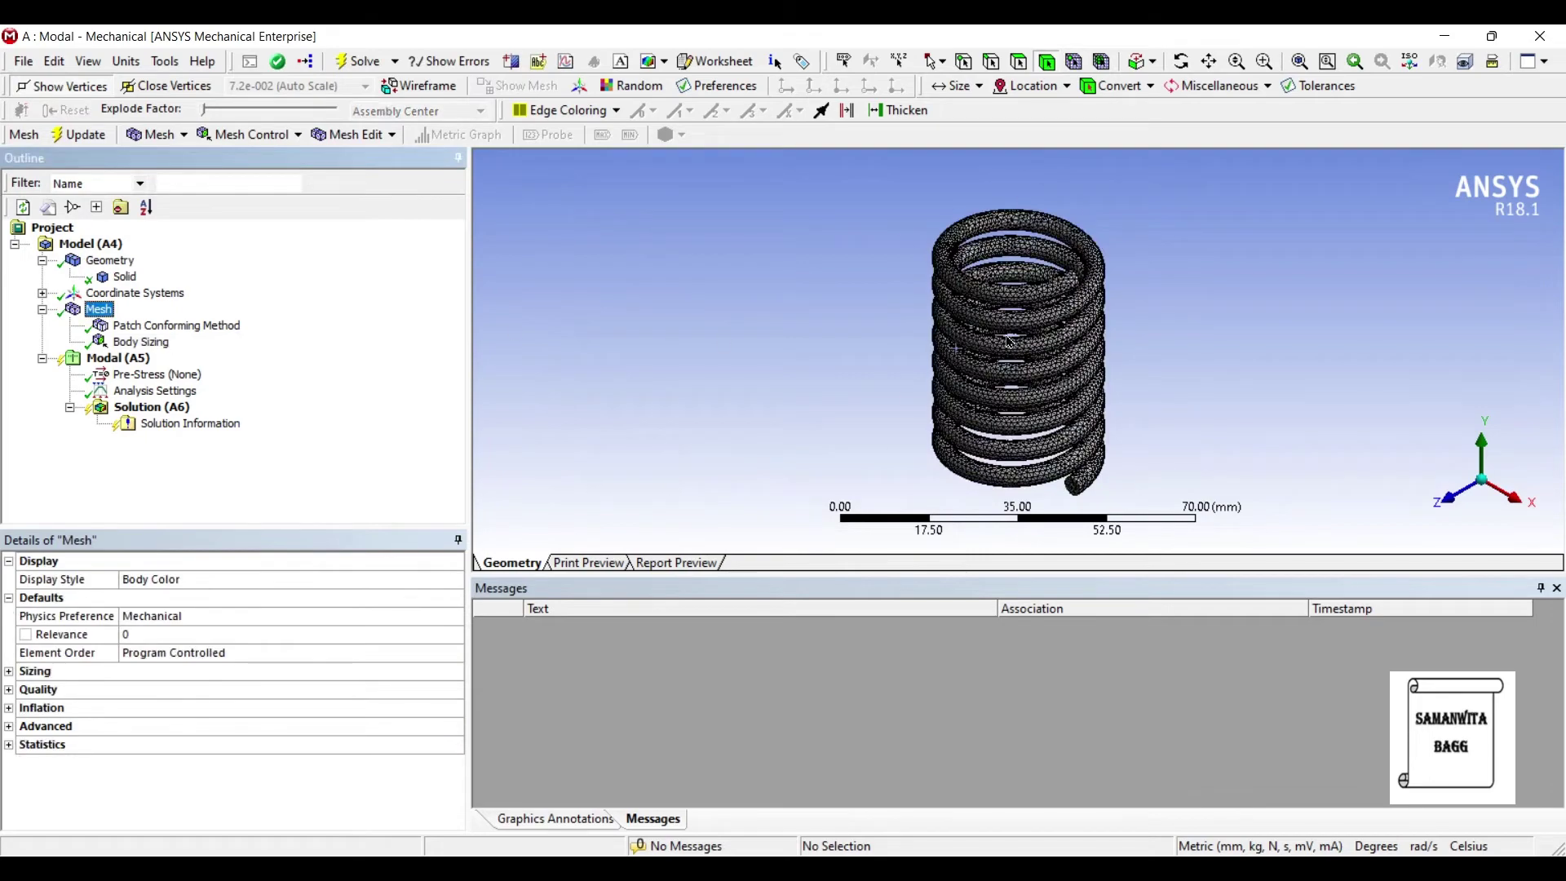
pyautogui.moveTo(848, 331)
pyautogui.mouseDown(button='middle')
pyautogui.moveTo(738, 310)
pyautogui.moveTo(833, 318)
pyautogui.mouseUp(button='middle')
# Step: Apply a fixed support to the circular end face at the spring's lower end
pyautogui.click(155, 391)
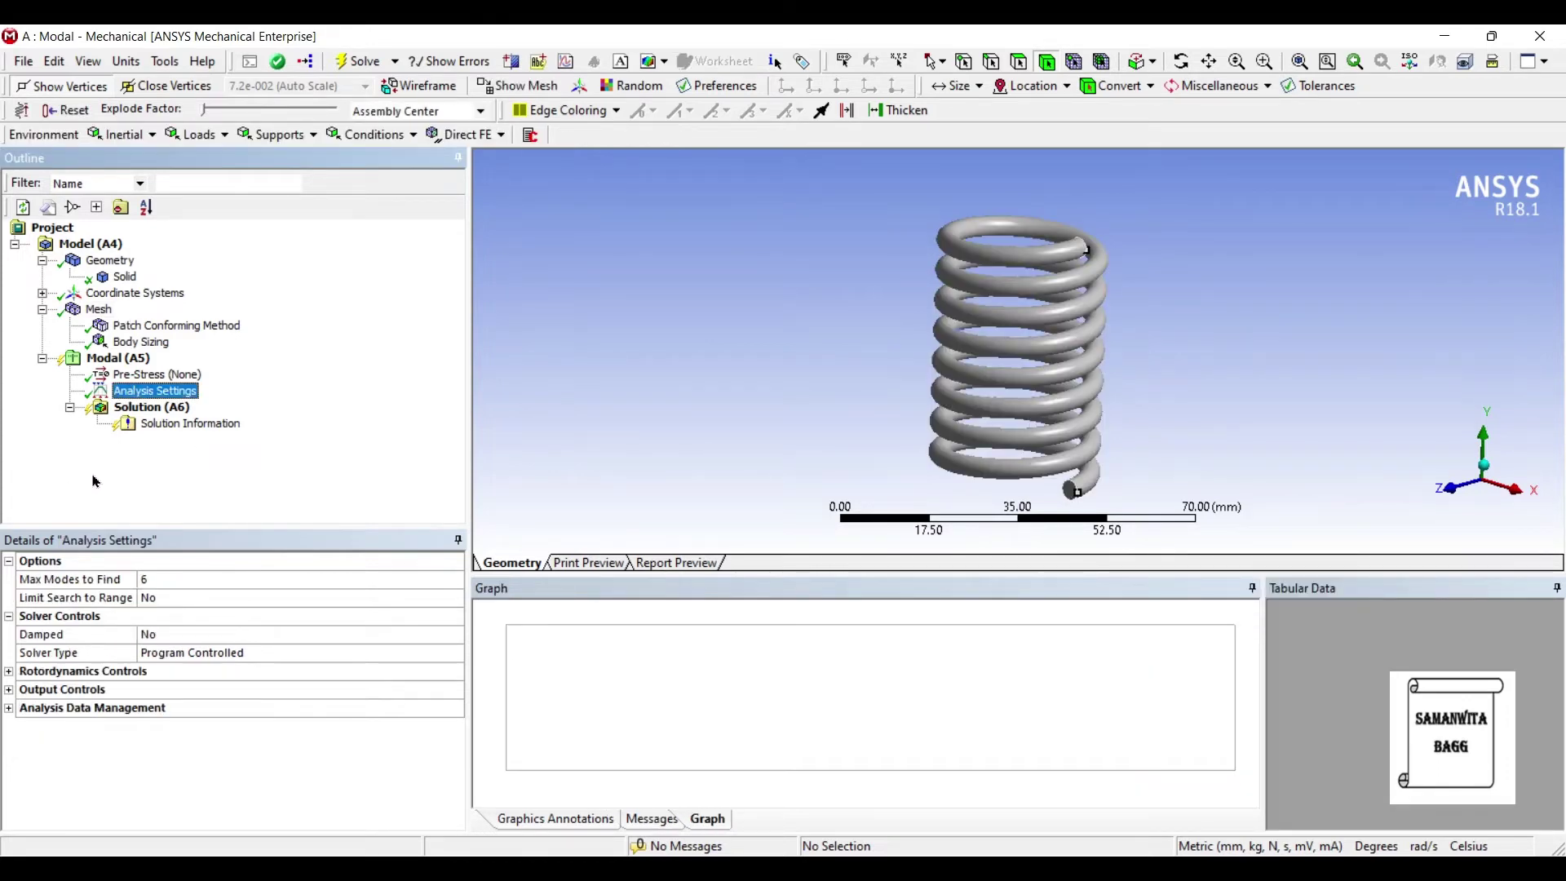
pyautogui.click(857, 398)
pyautogui.hotkey('ctrl', 'a')
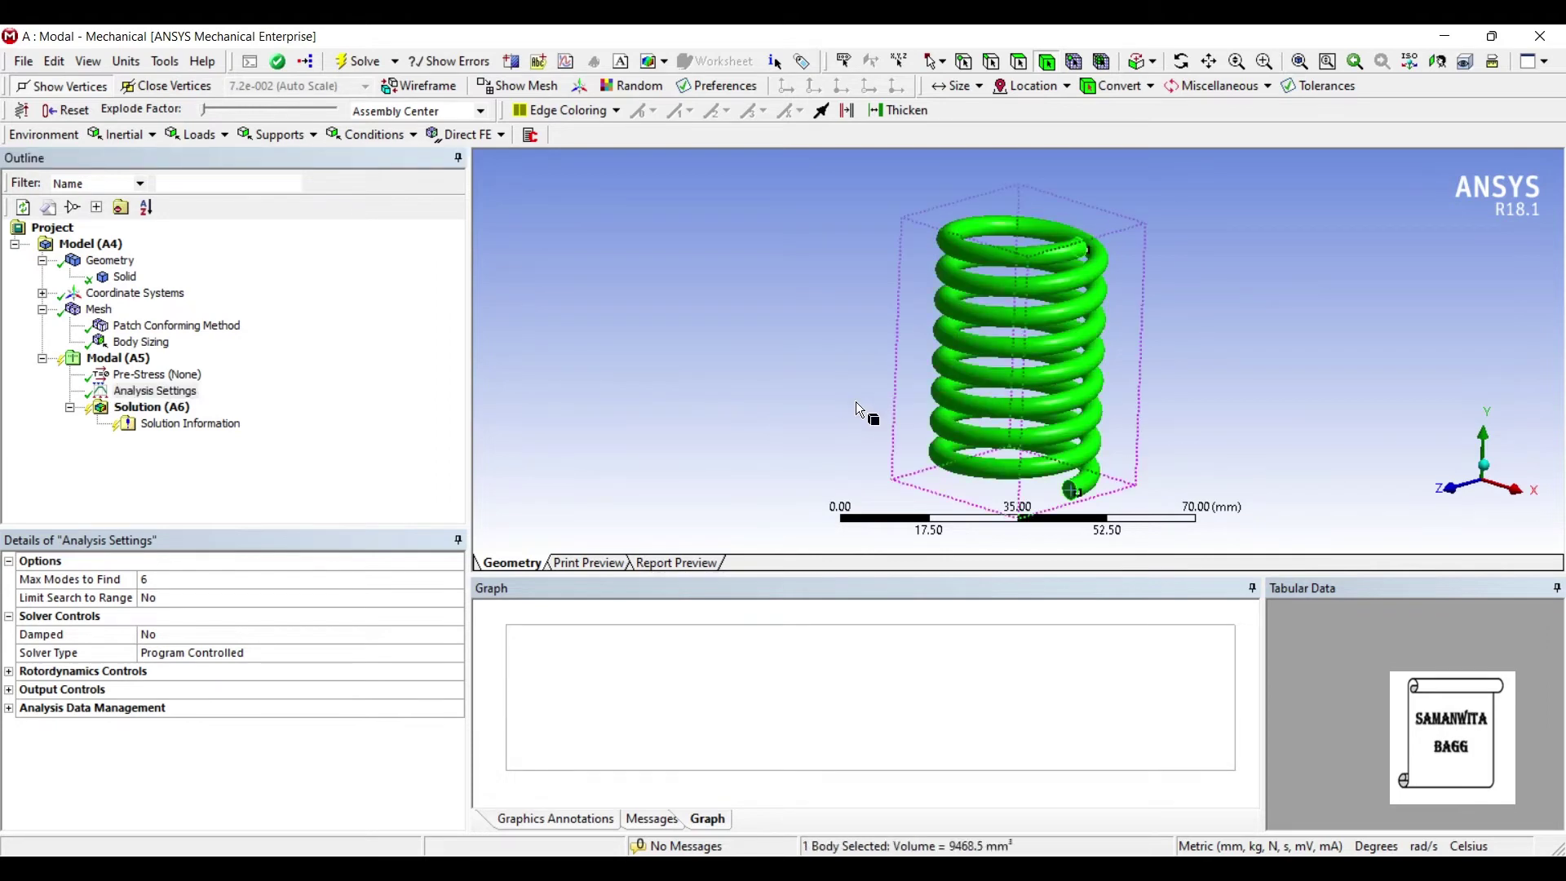
pyautogui.click(1018, 62)
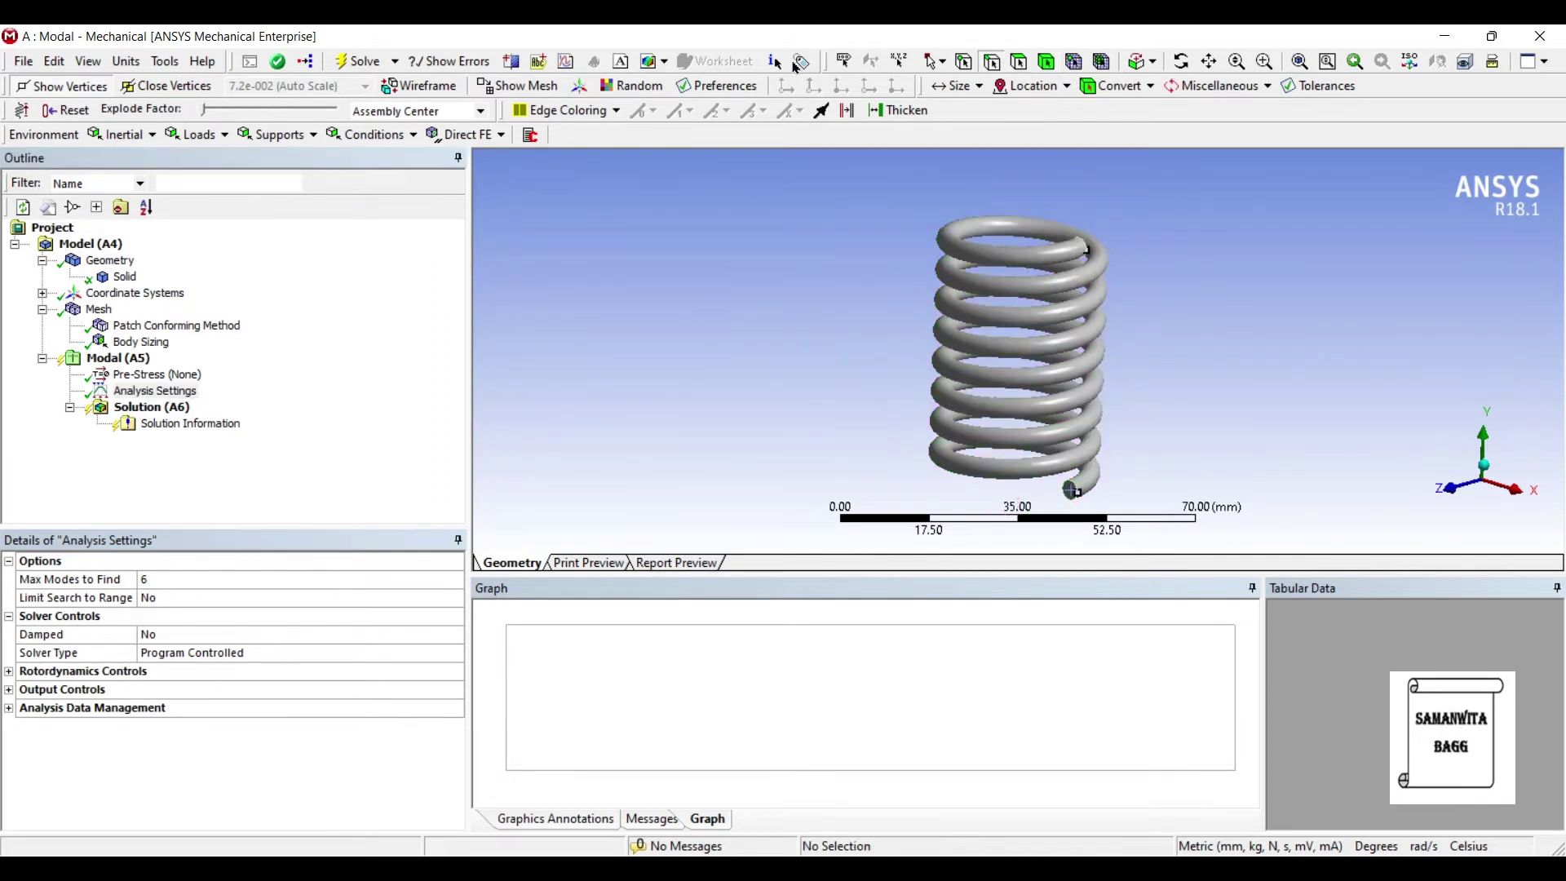
pyautogui.click(1070, 491)
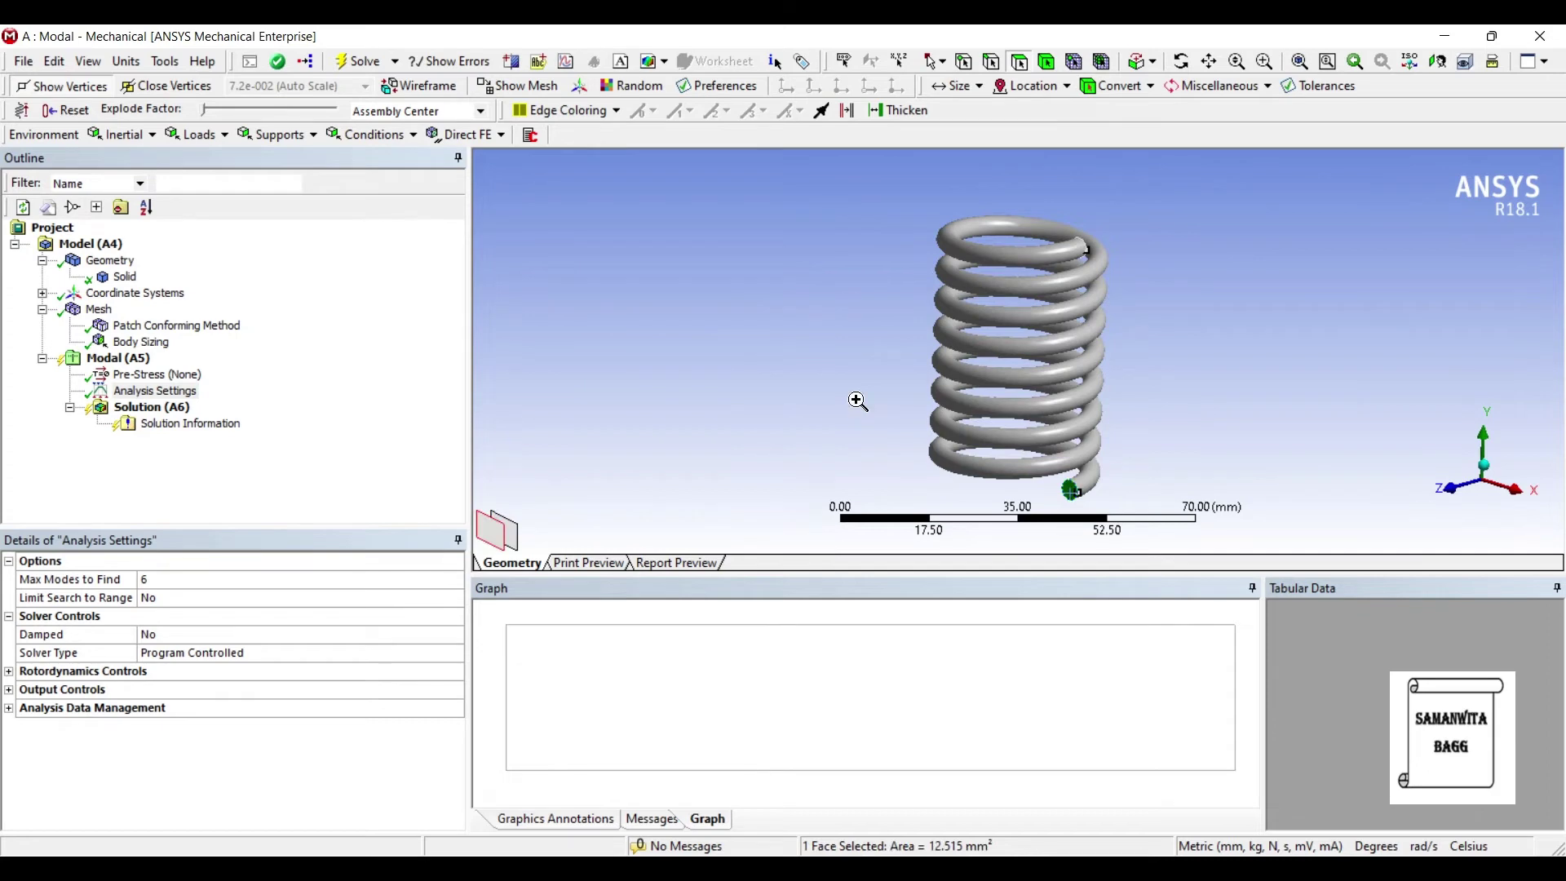
pyautogui.rightClick(1070, 492)
pyautogui.moveTo(1138, 71)
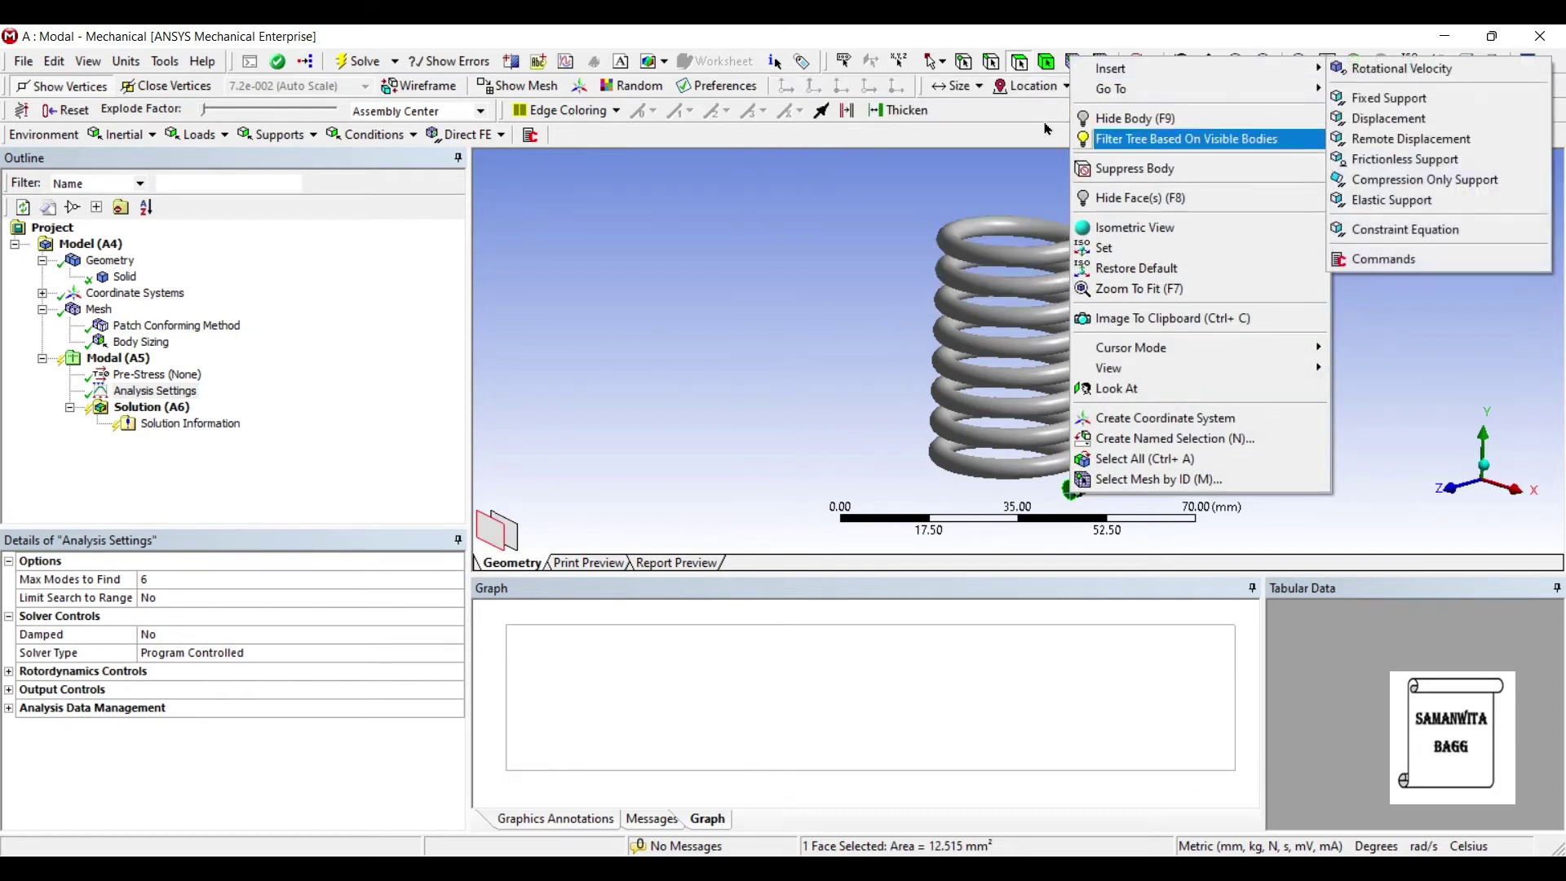
pyautogui.click(1387, 97)
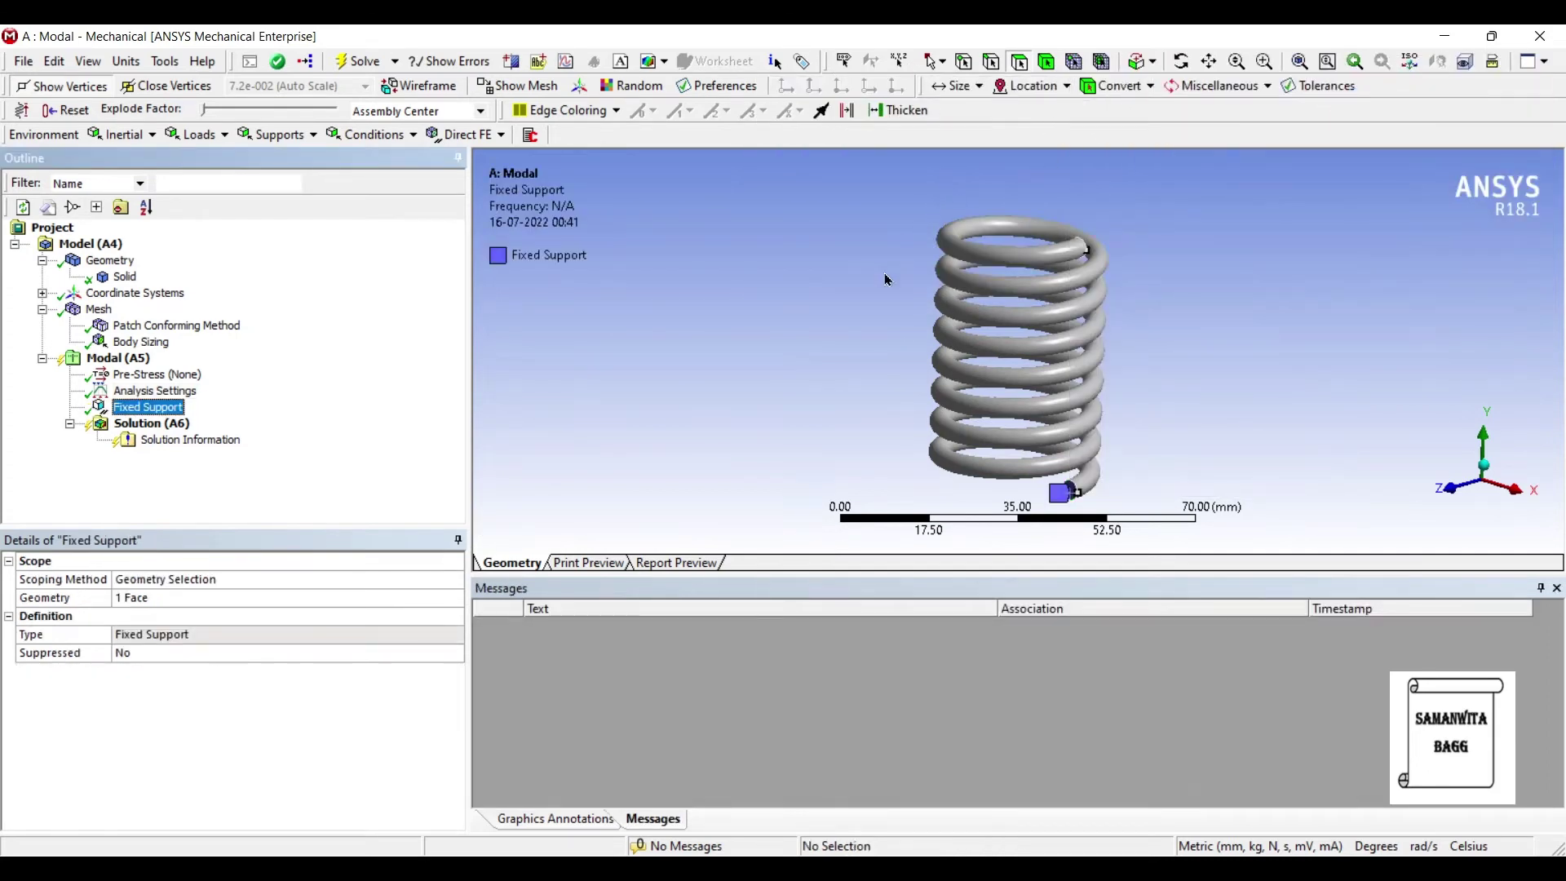
pyautogui.moveTo(887, 280); pyautogui.dragTo(694, 272, button='middle')
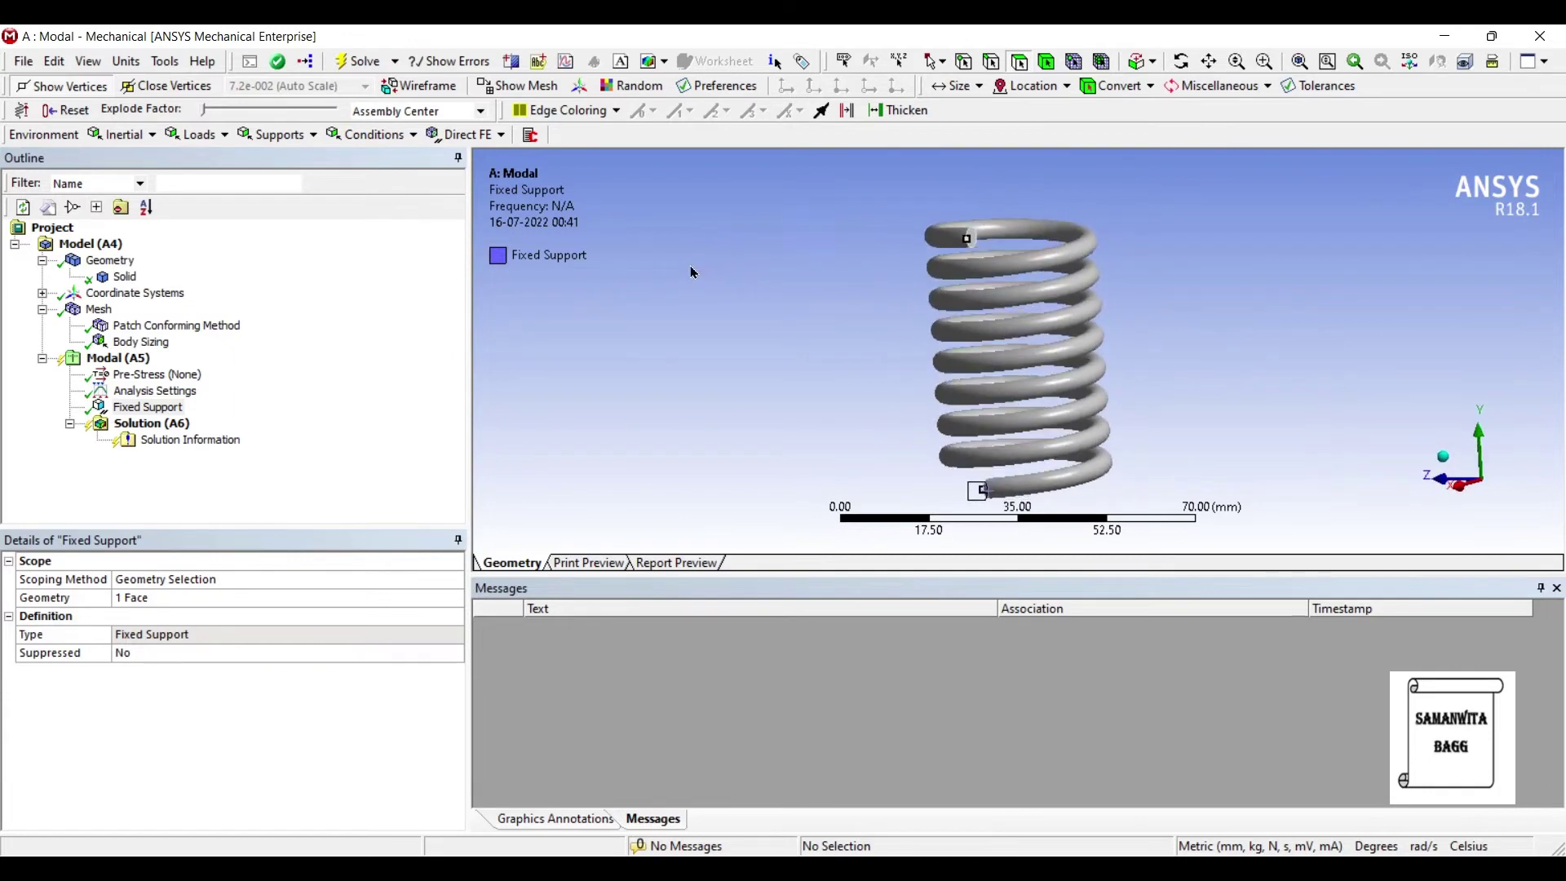
# Step: Solve the modal analysis of the spring
pyautogui.click(152, 423)
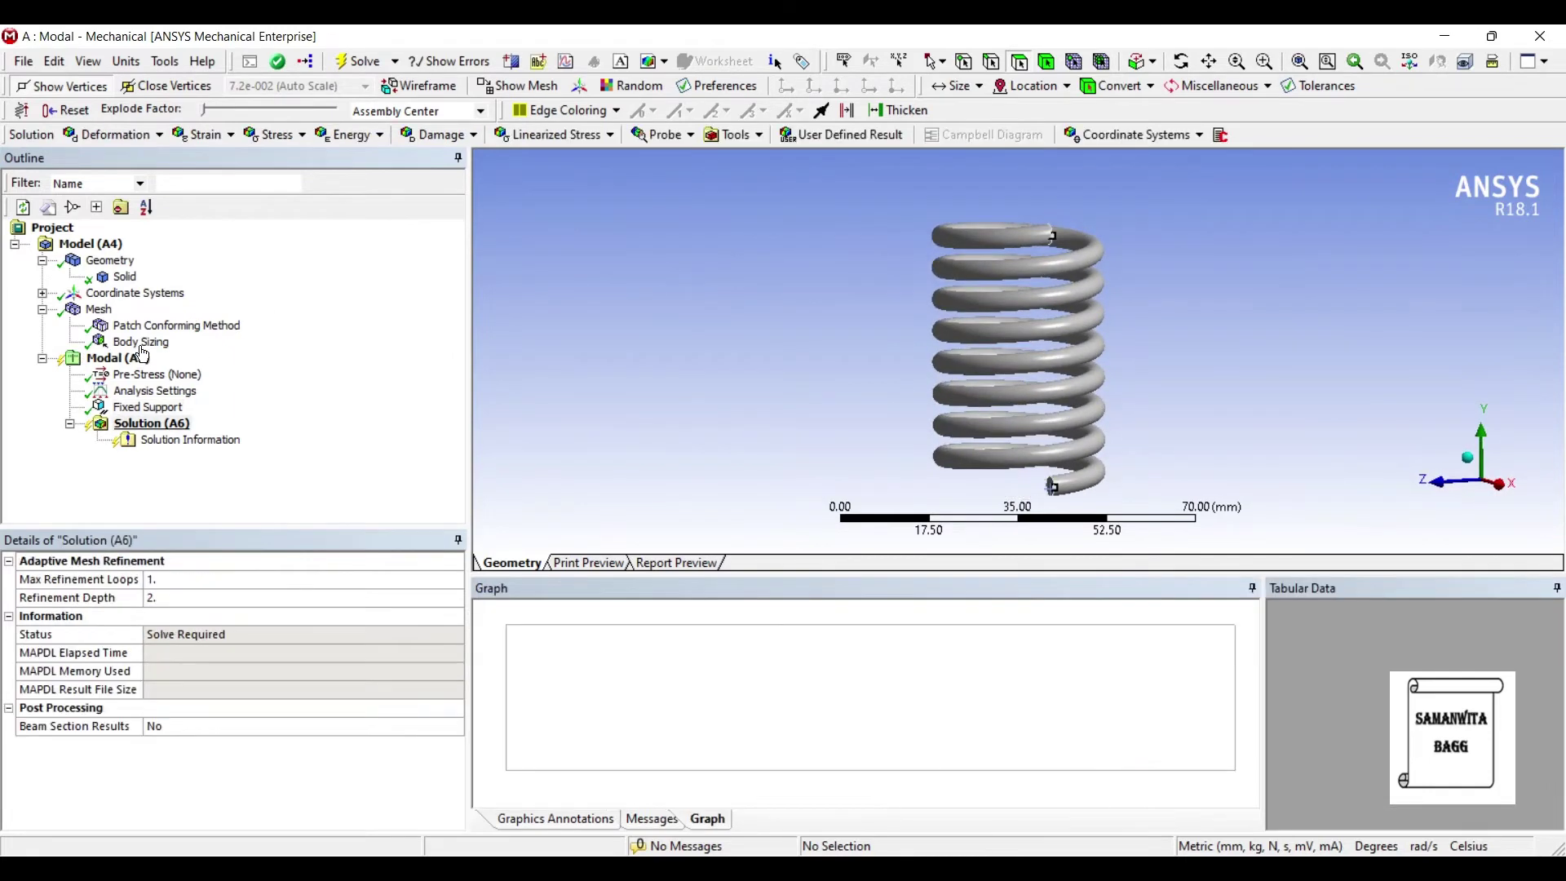
pyautogui.click(283, 58)
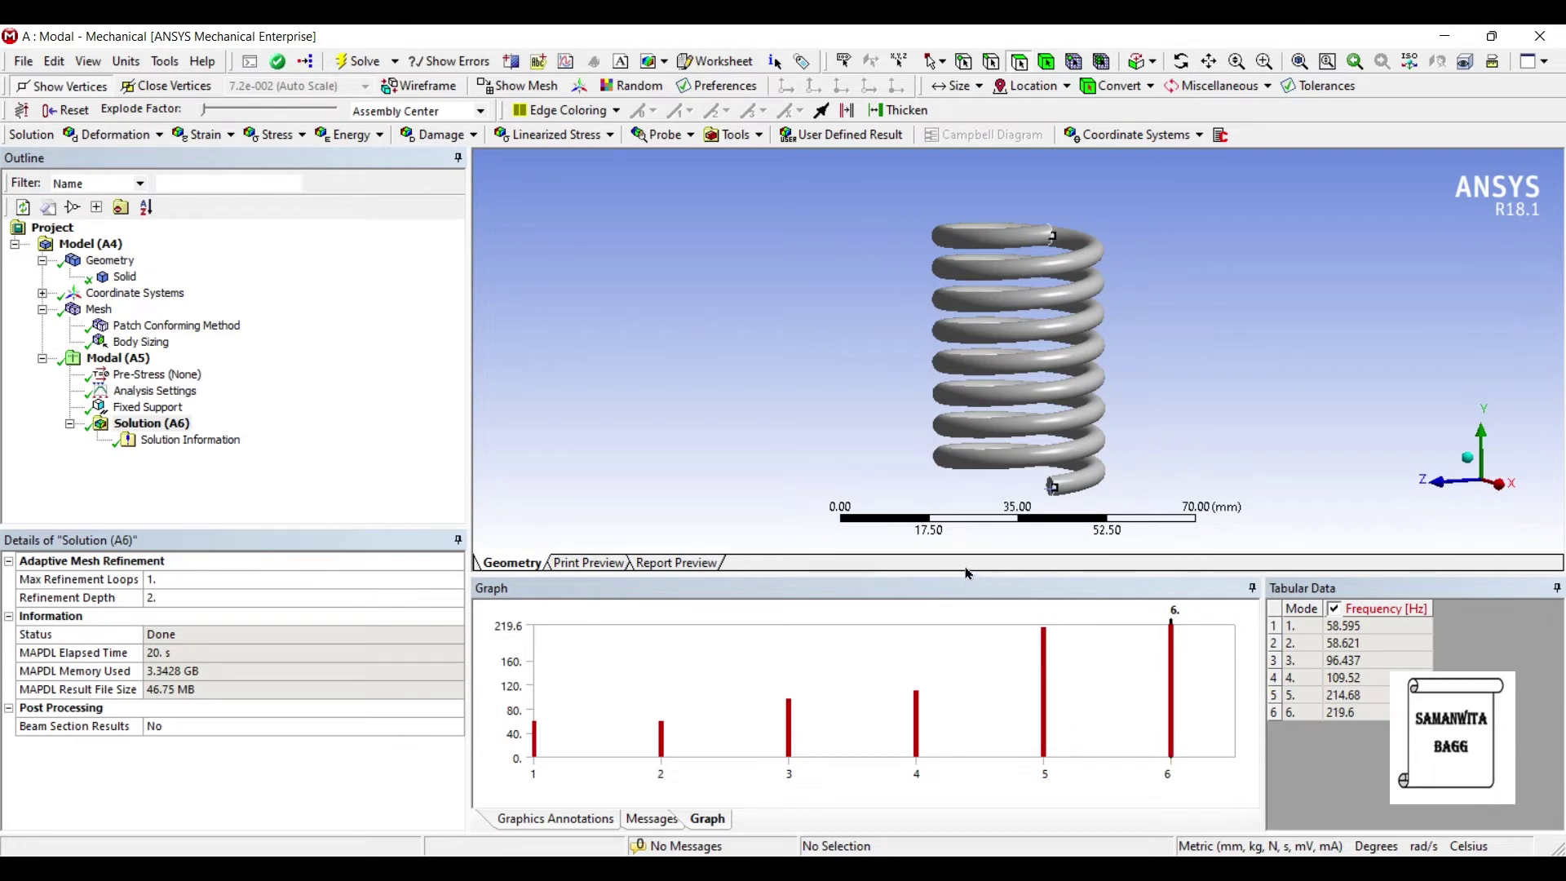
# Step: Create total deformation mode shape results for all solved modes and evaluate them
pyautogui.rightClick(1208, 694)
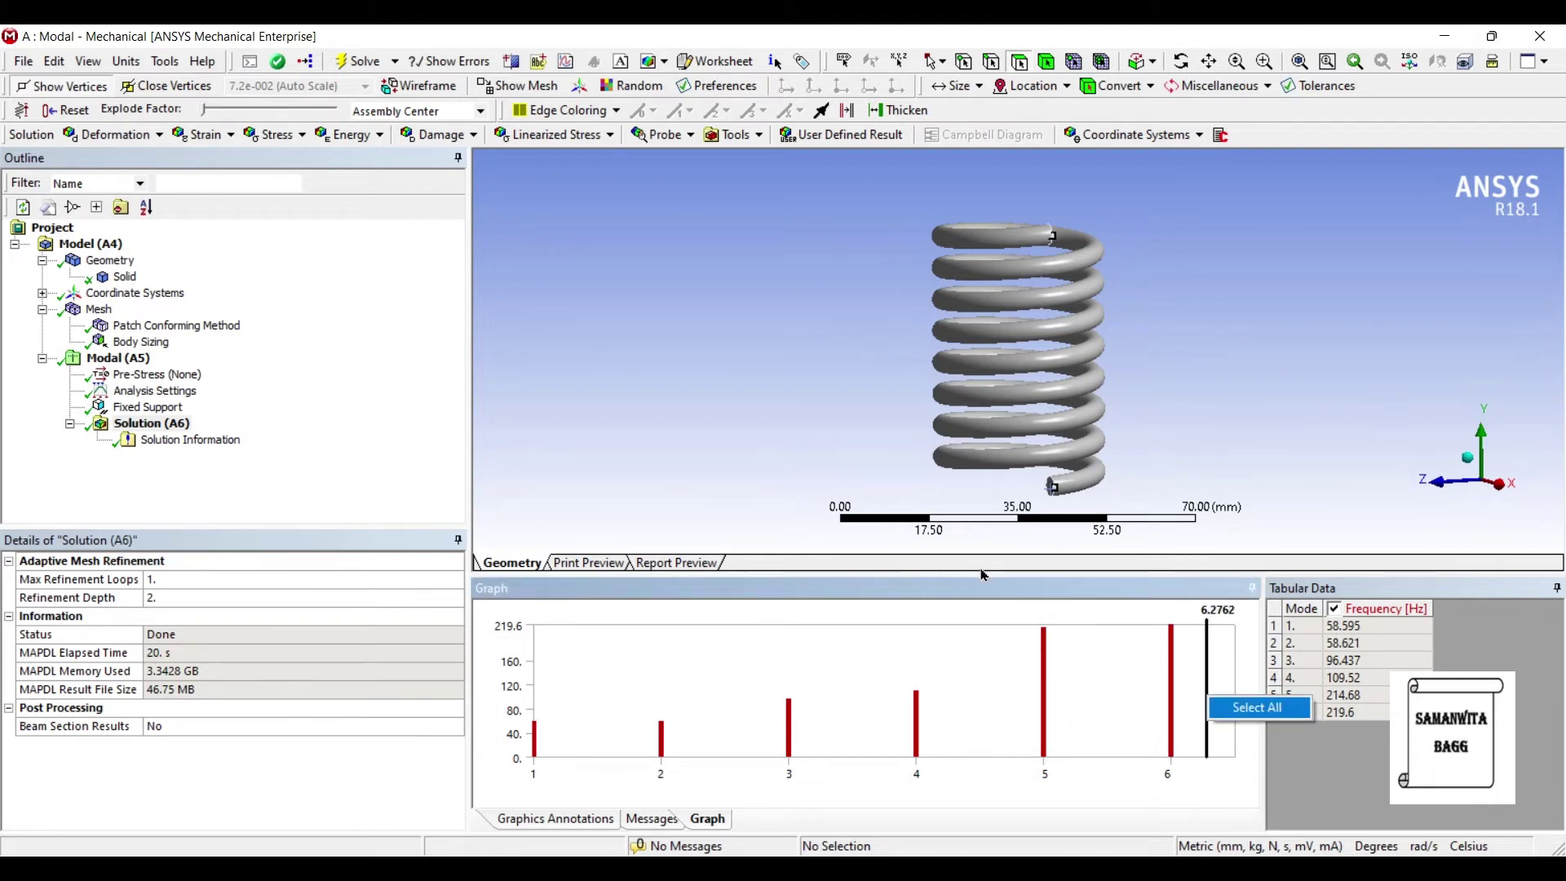
pyautogui.click(1228, 708)
pyautogui.rightClick(1208, 612)
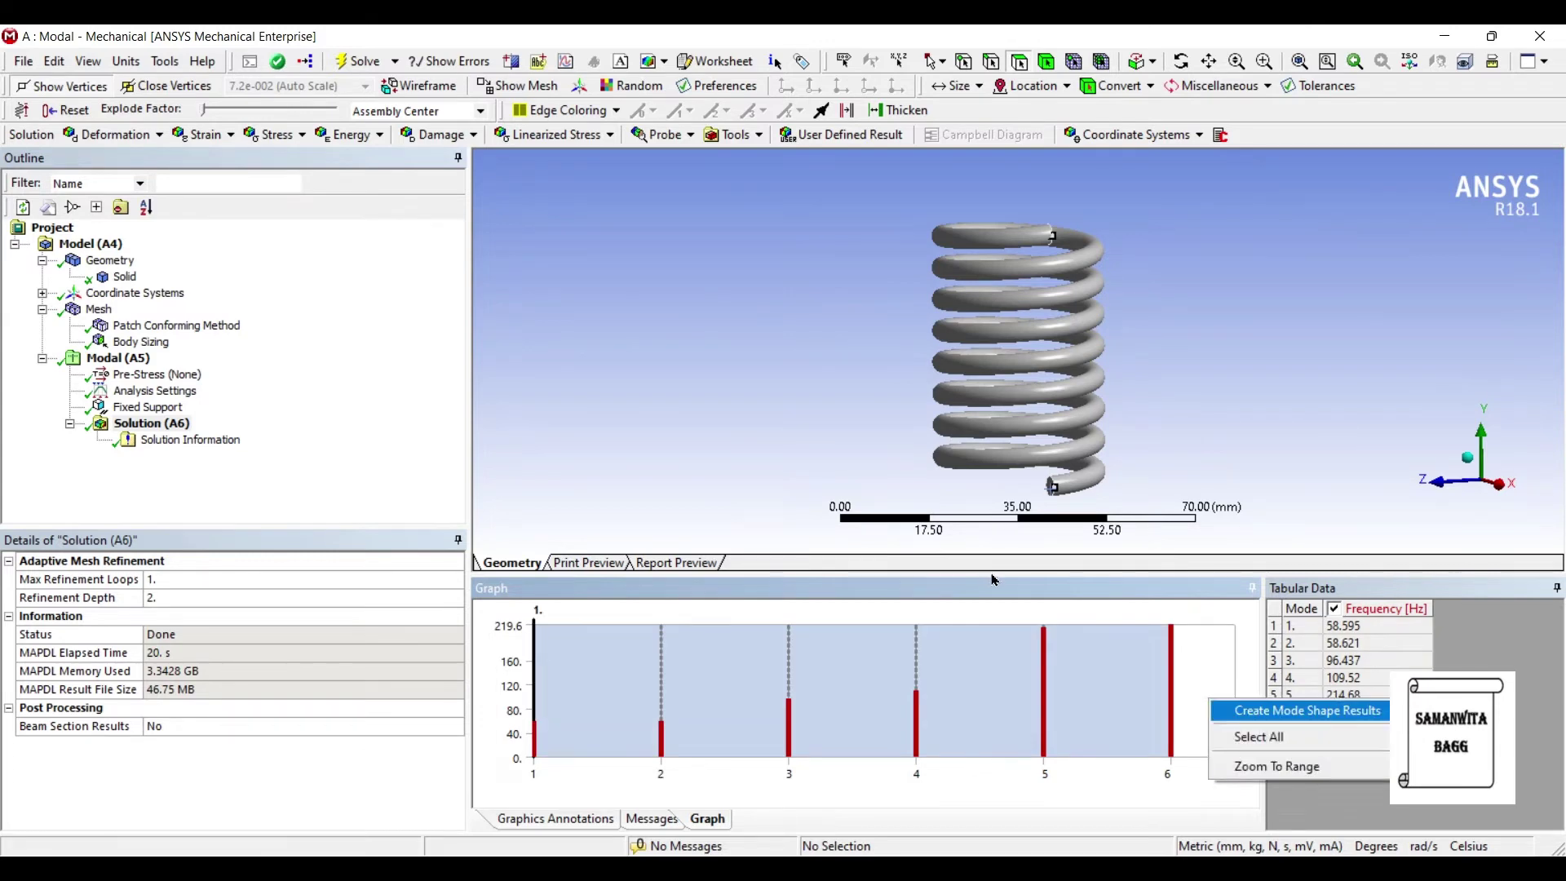
pyautogui.click(1273, 613)
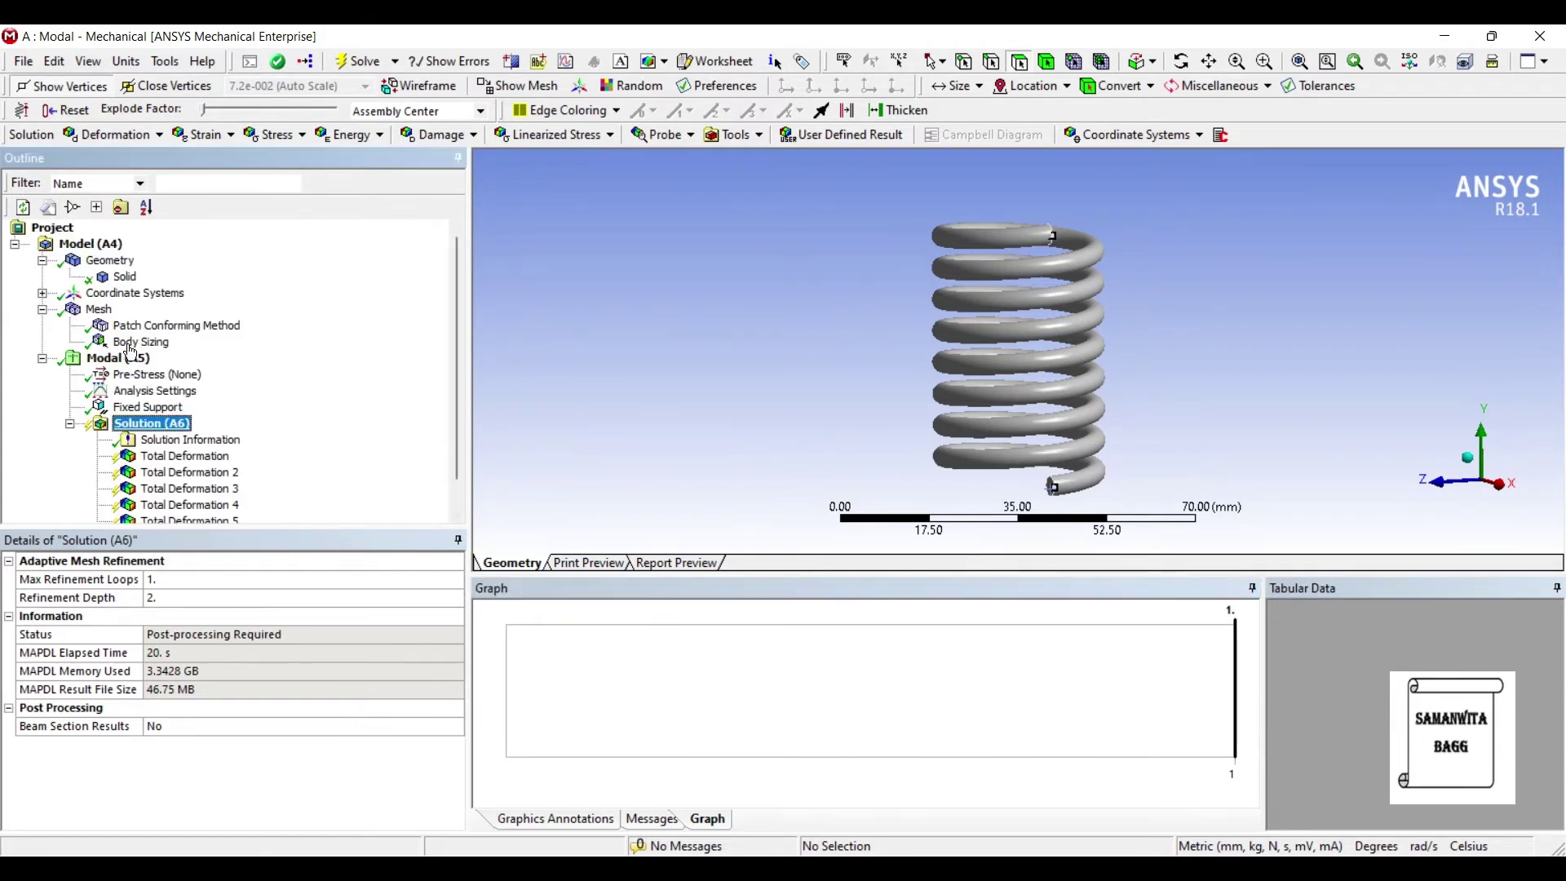
pyautogui.click(359, 61)
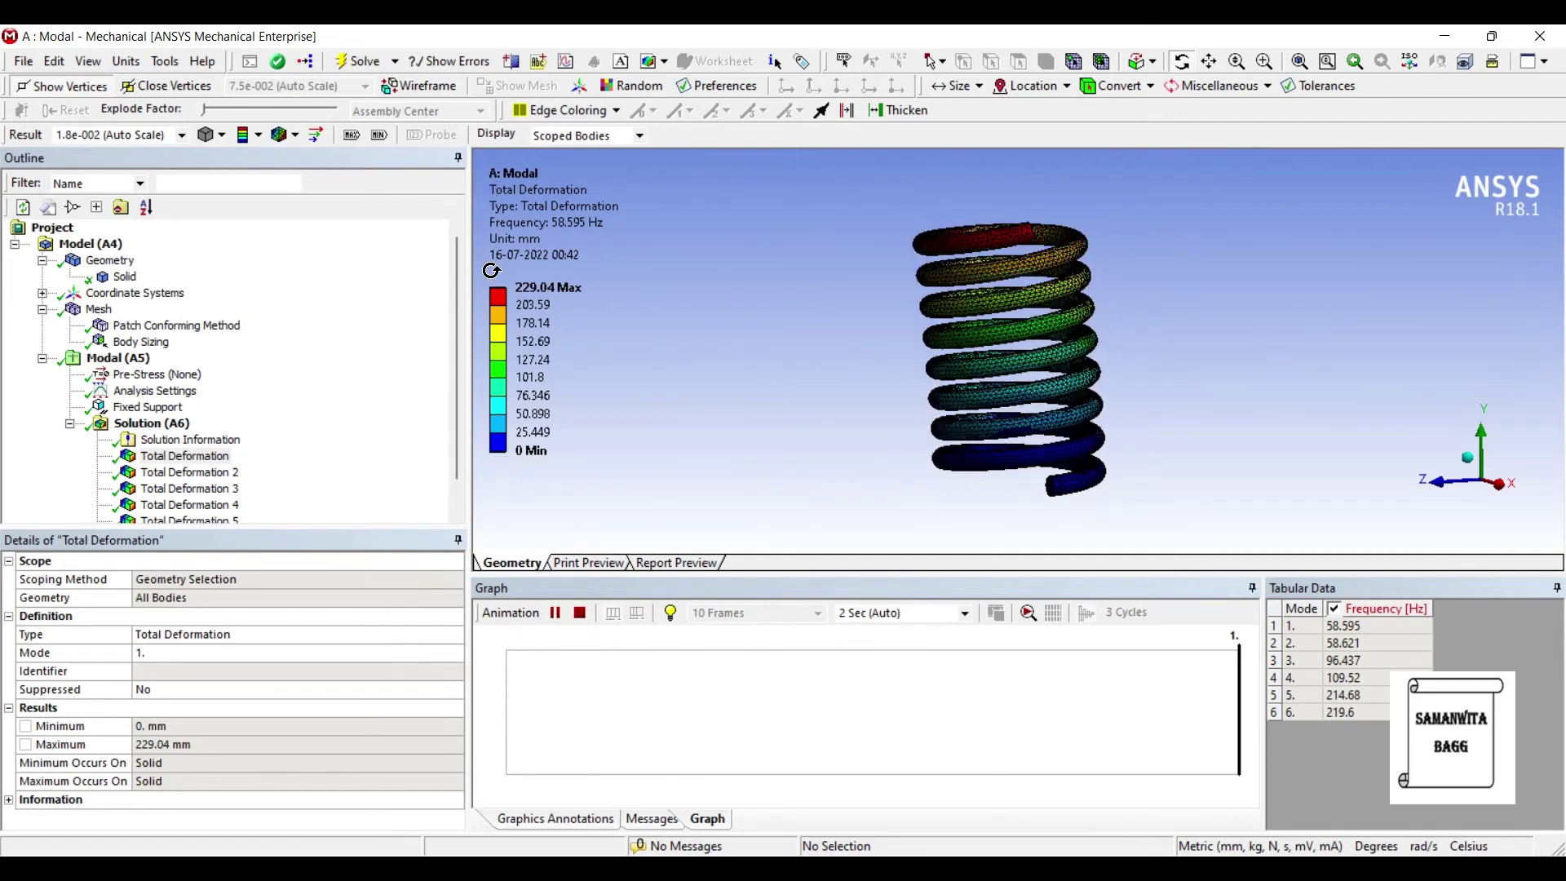
# Step: Review the animated total deformation mode shapes of the spring for modes 1 to 3
pyautogui.click(556, 612)
pyautogui.click(192, 472)
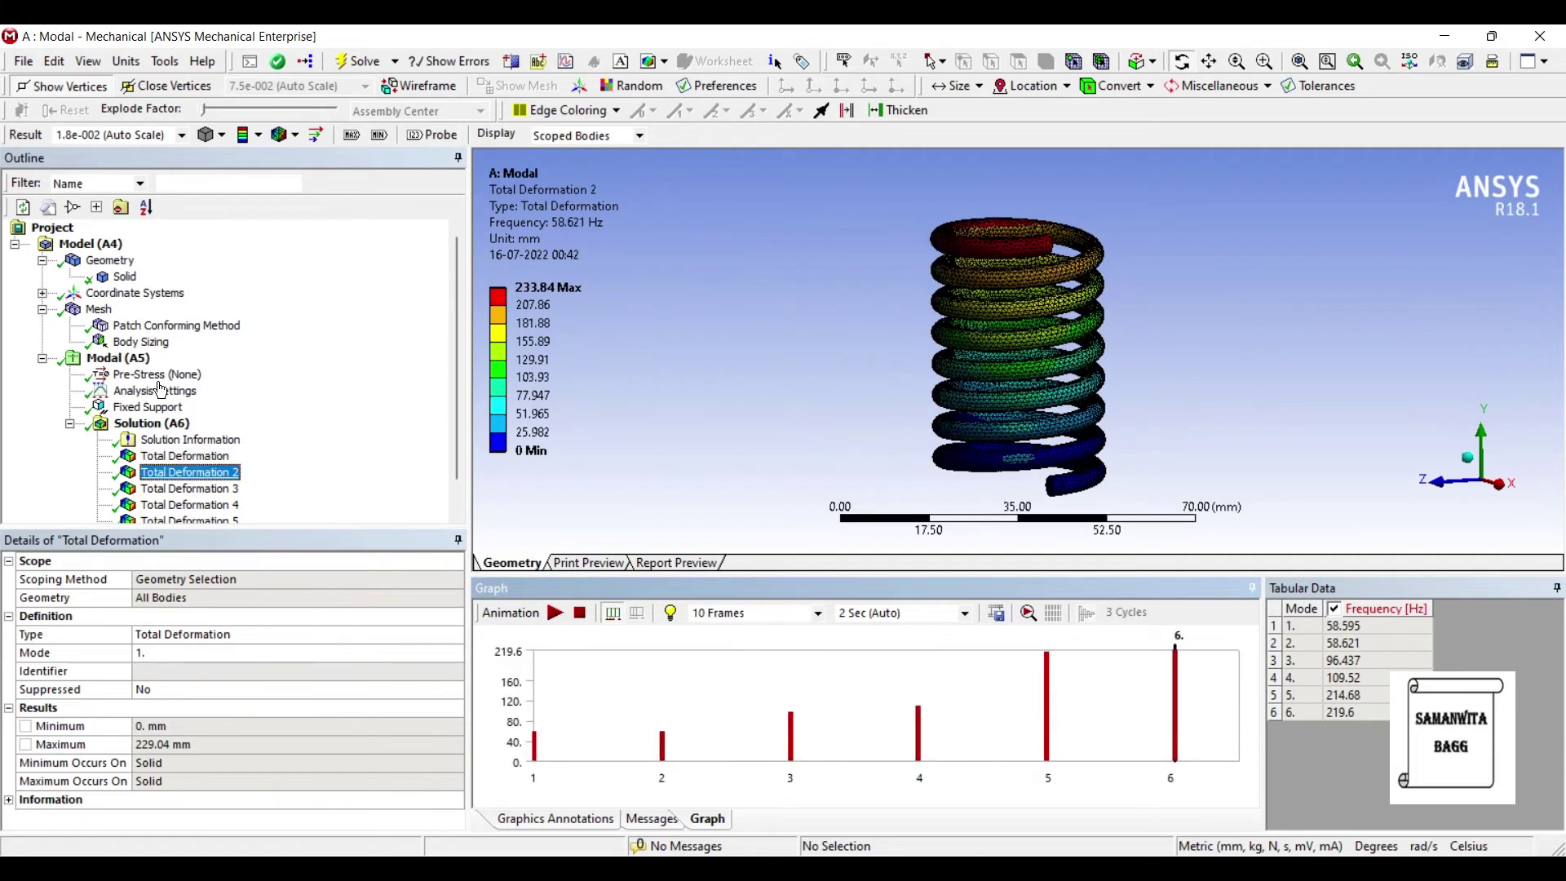
pyautogui.scroll(-1, 269, 352)
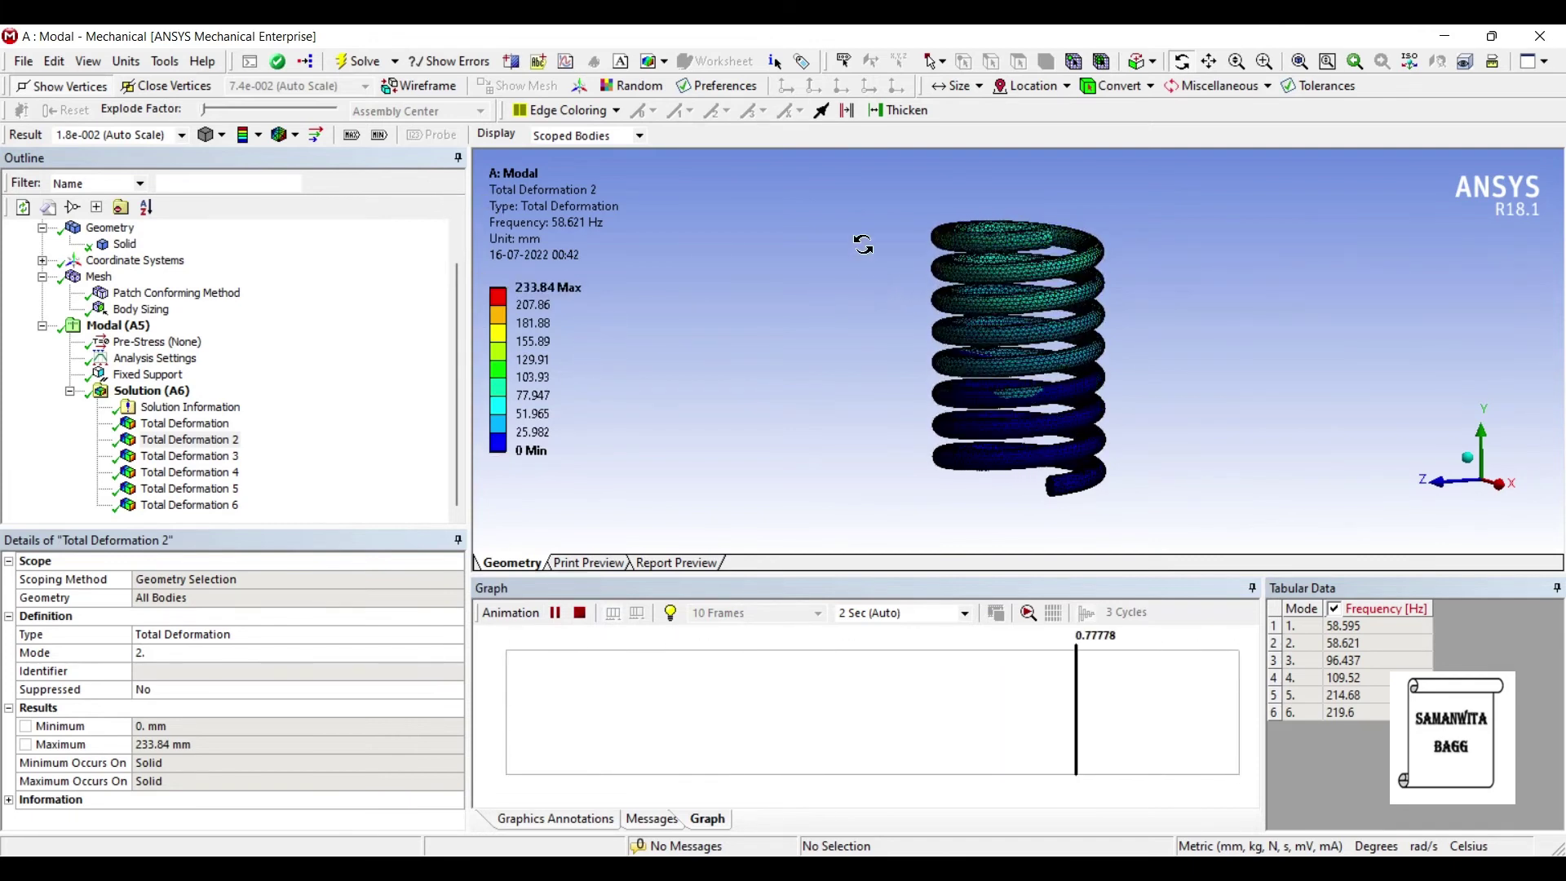
pyautogui.click(265, 441)
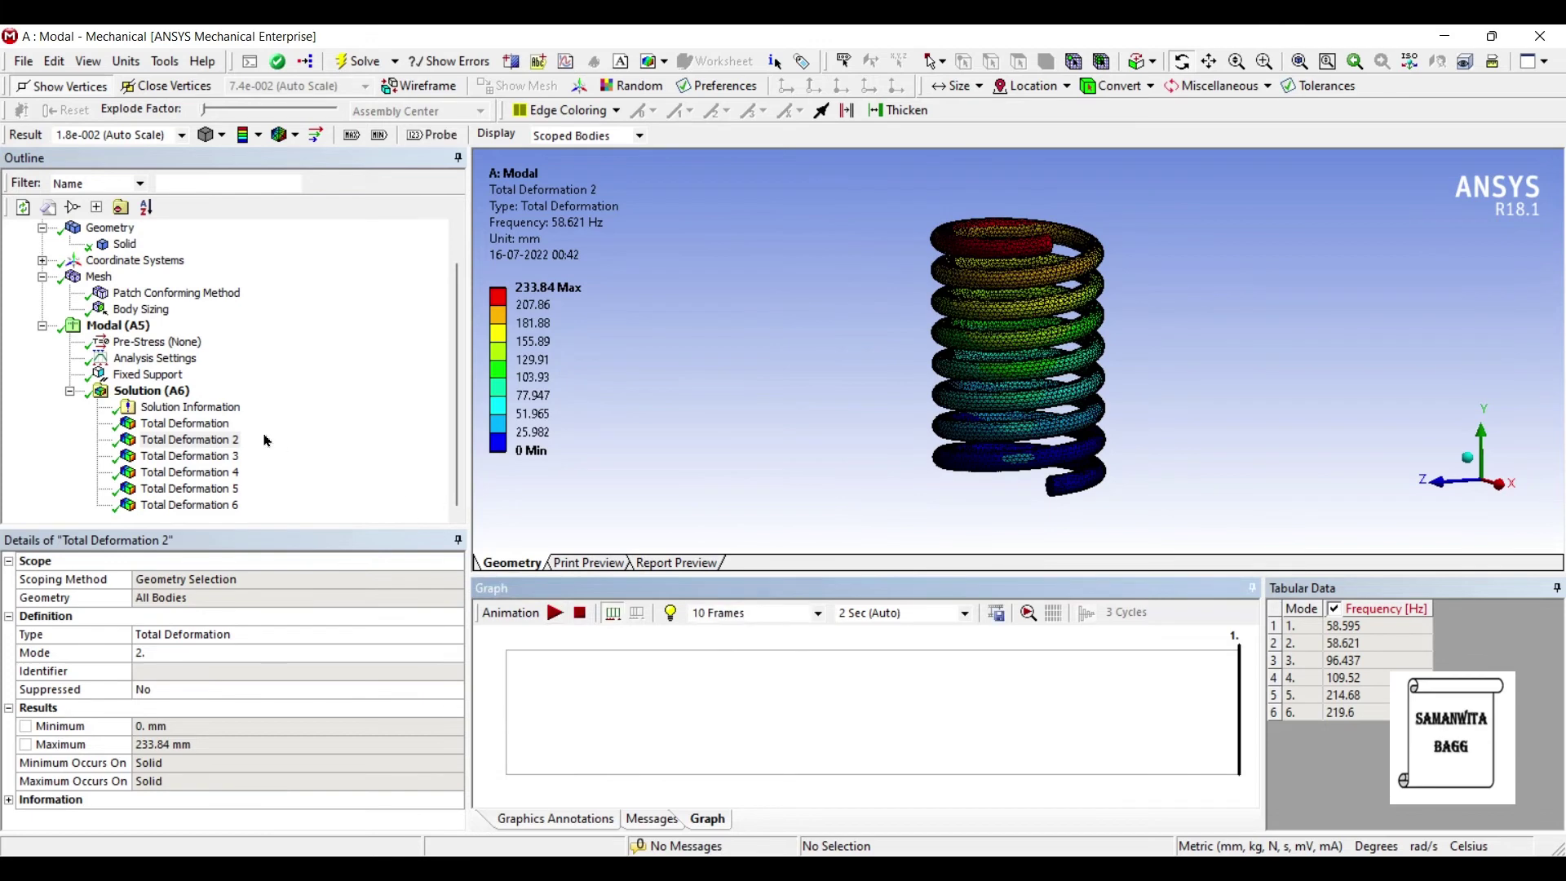
pyautogui.click(222, 455)
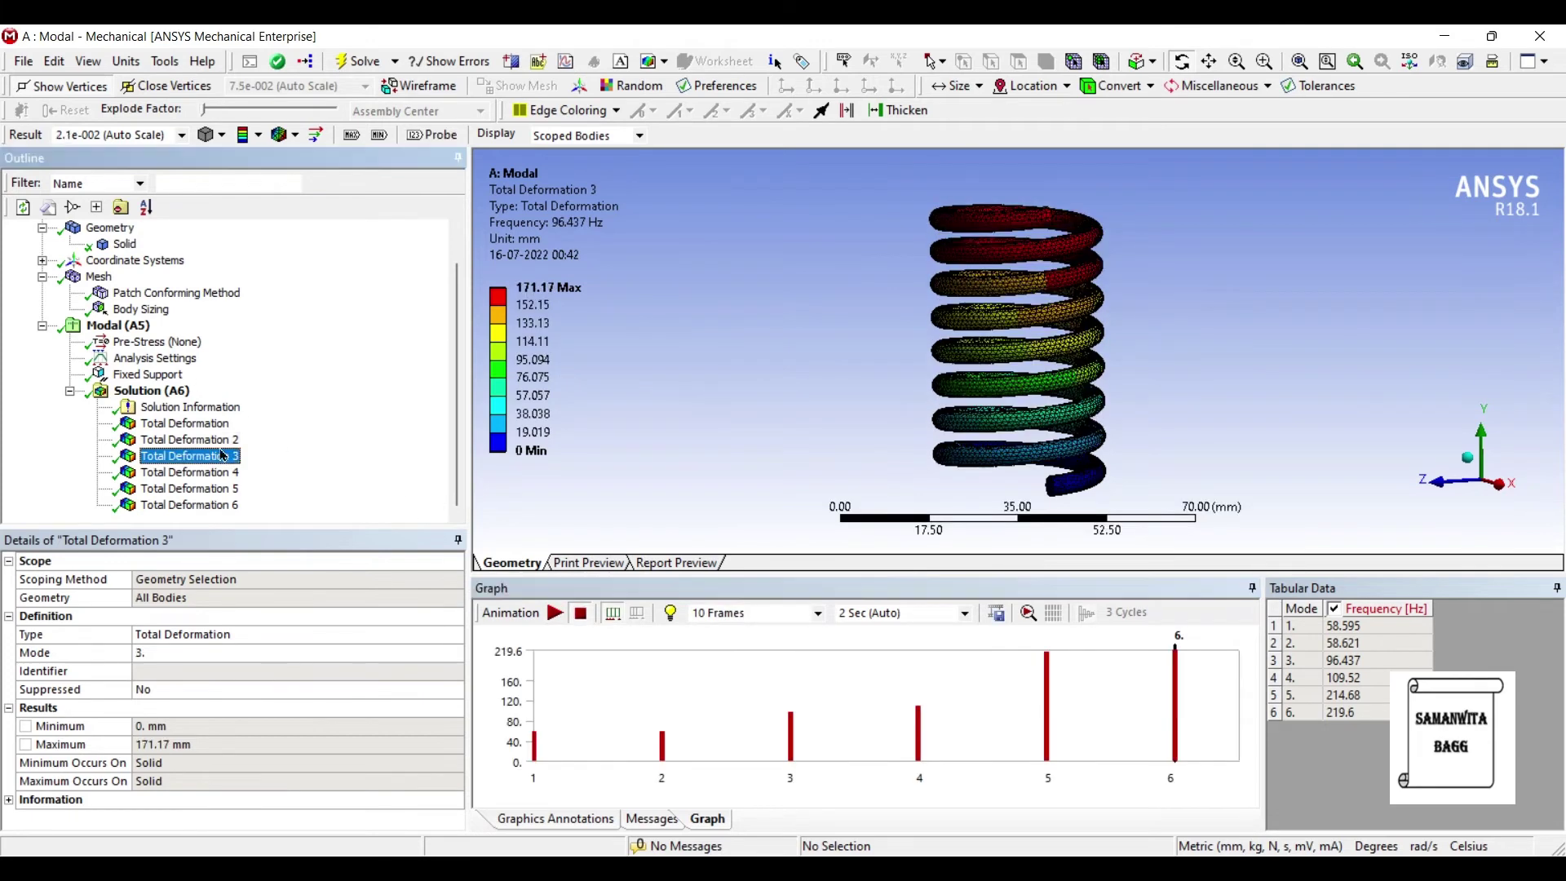
pyautogui.click(554, 613)
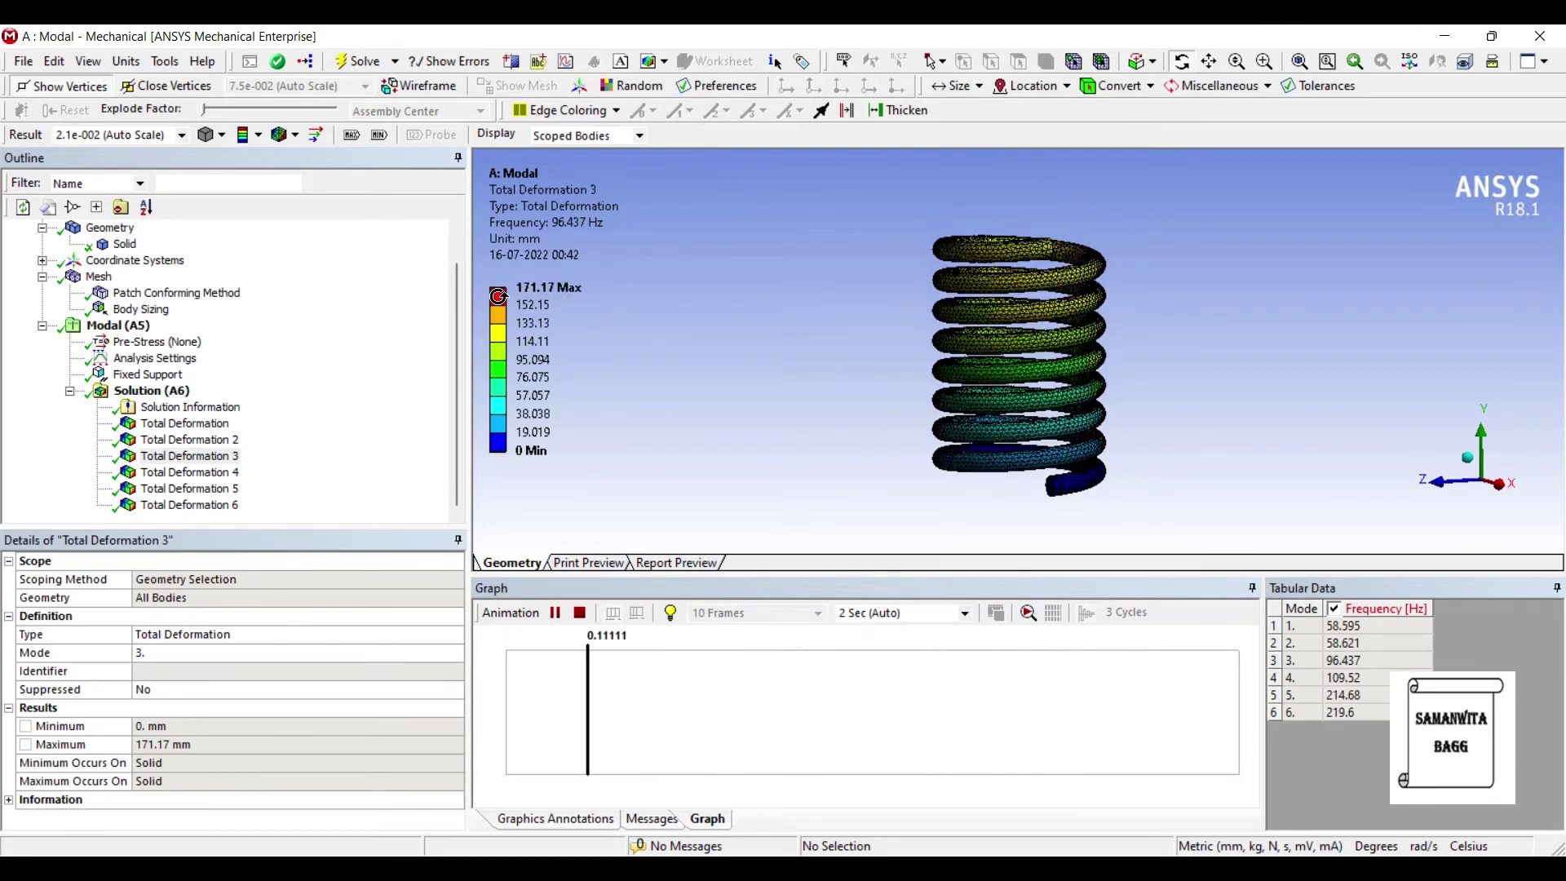
pyautogui.click(555, 613)
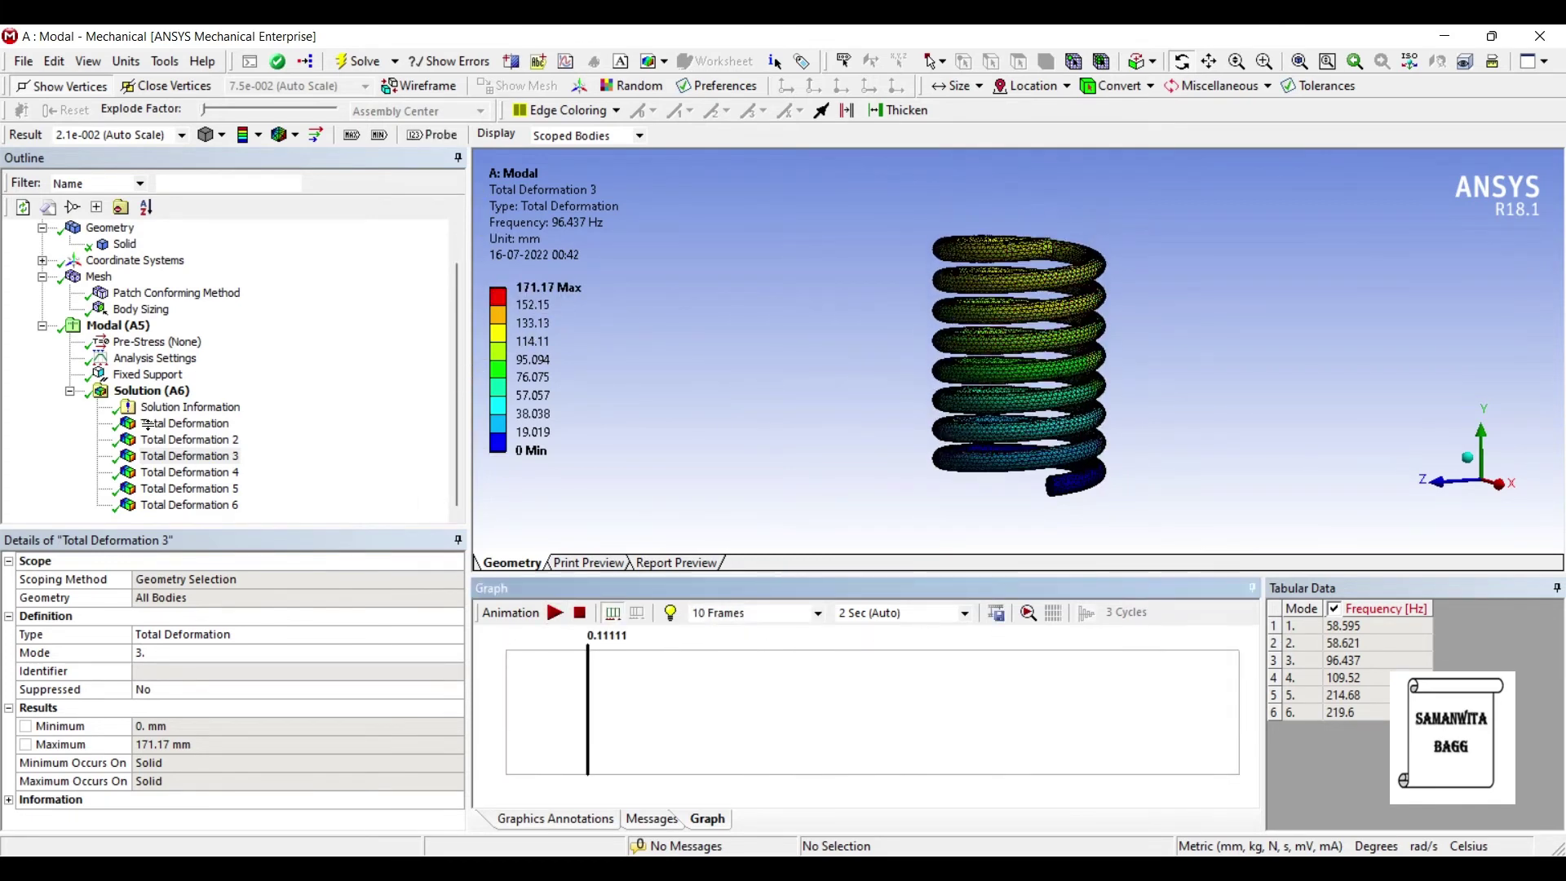
# Step: Review the animated total deformation mode shapes of the spring for modes 4 to 6
pyautogui.click(190, 472)
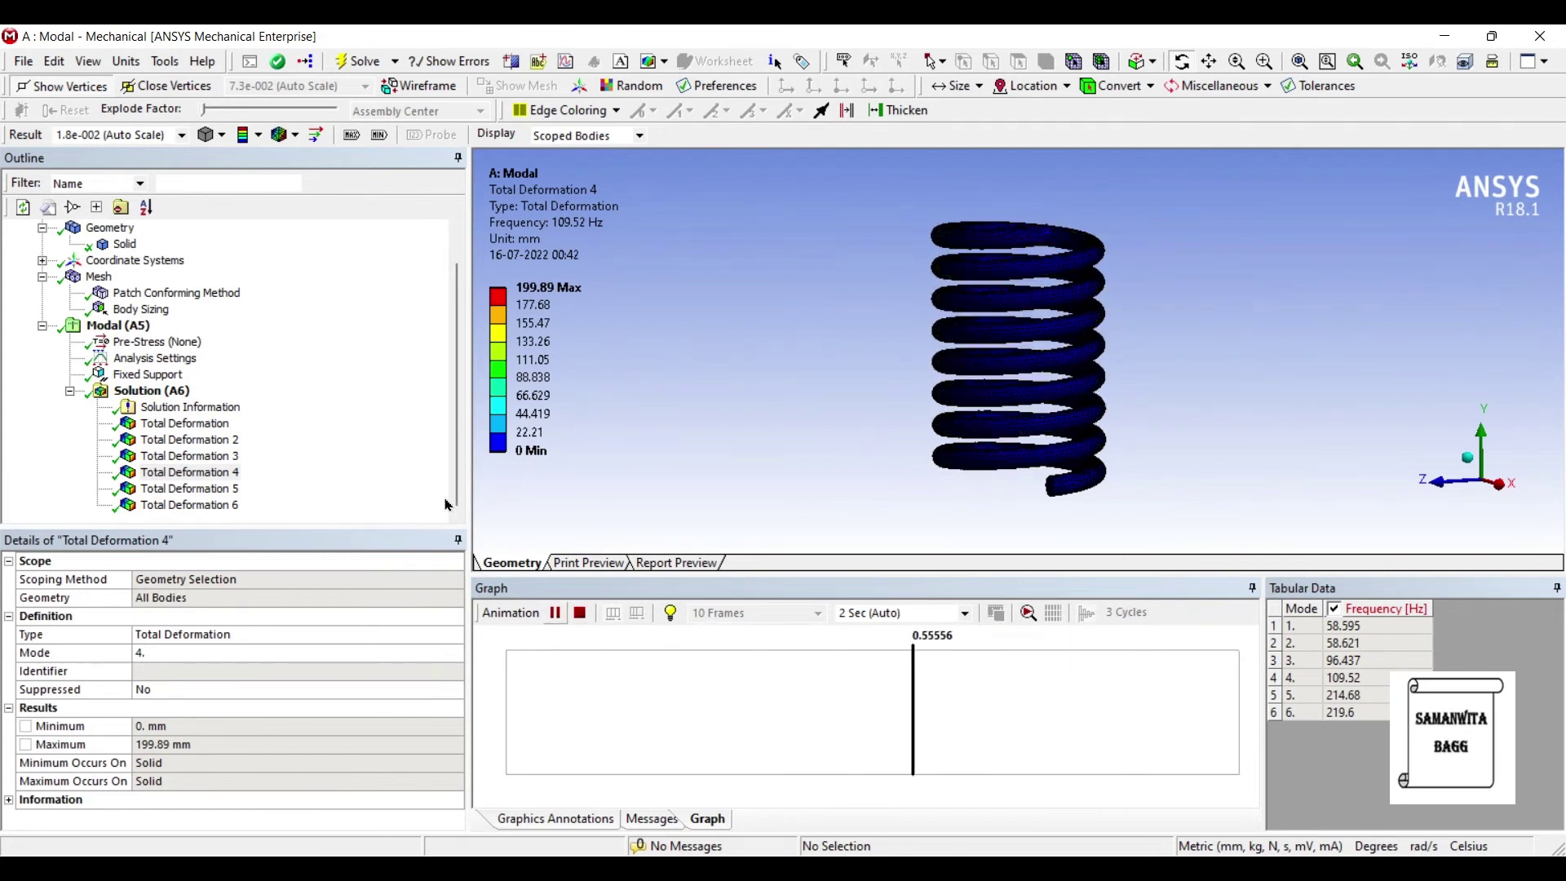
pyautogui.click(199, 489)
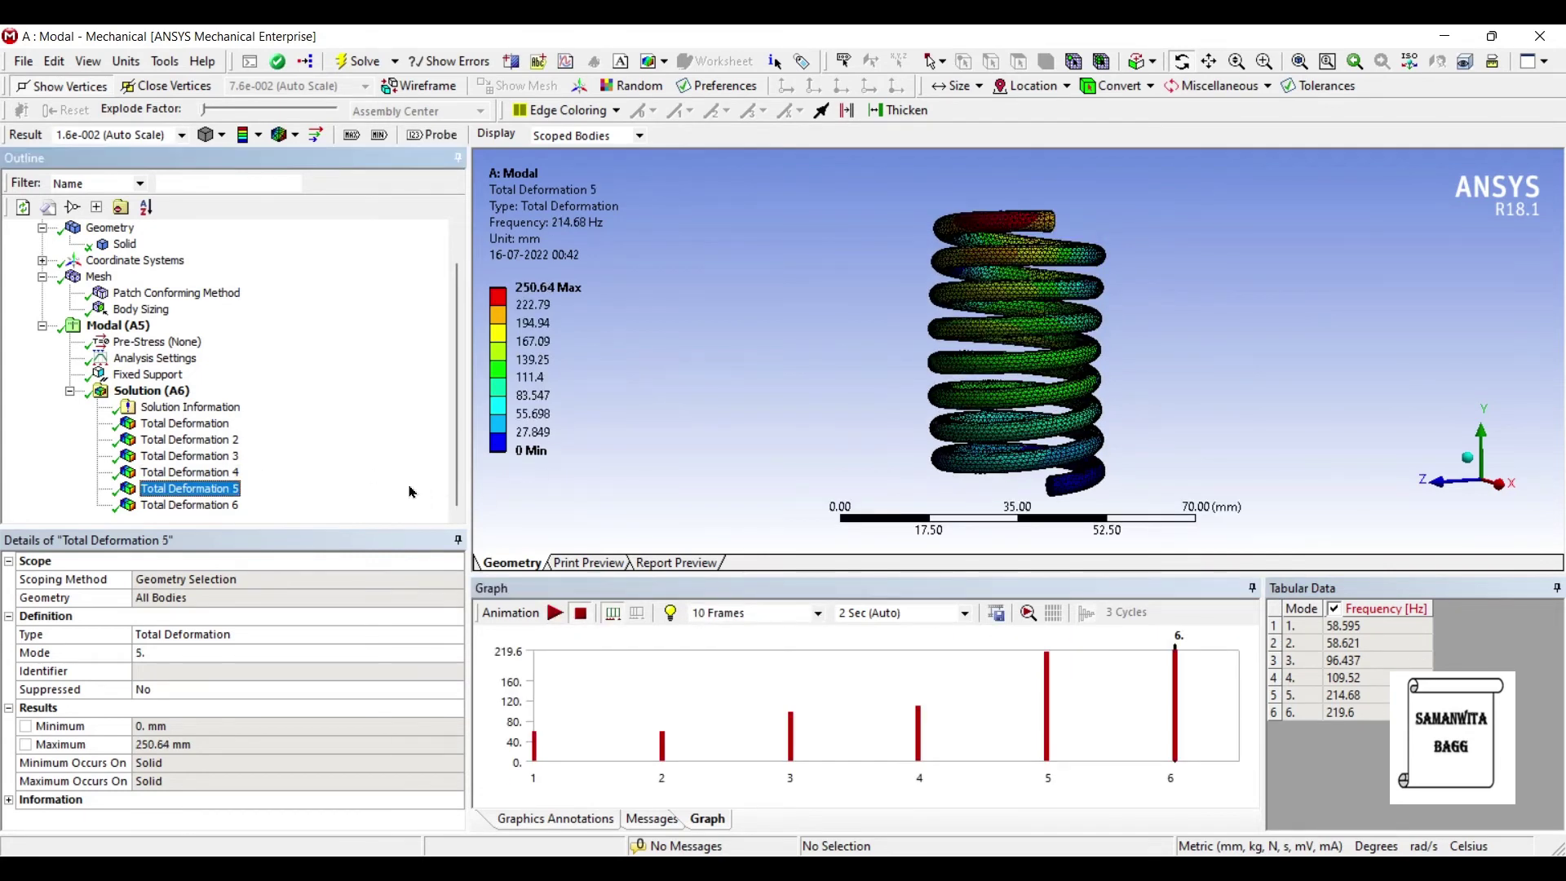
pyautogui.click(556, 612)
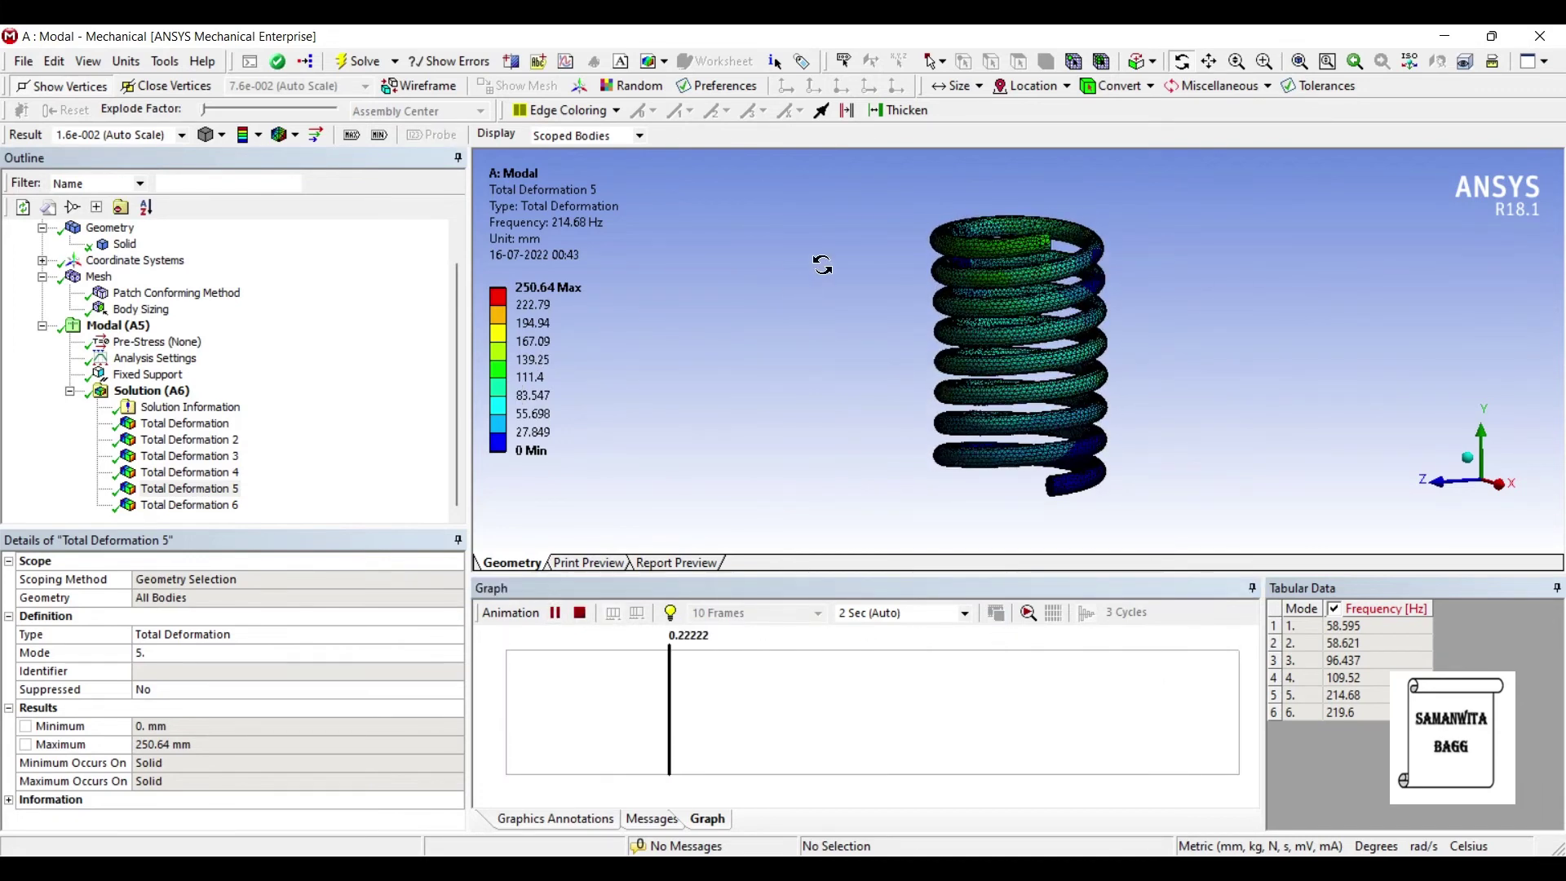
pyautogui.click(435, 500)
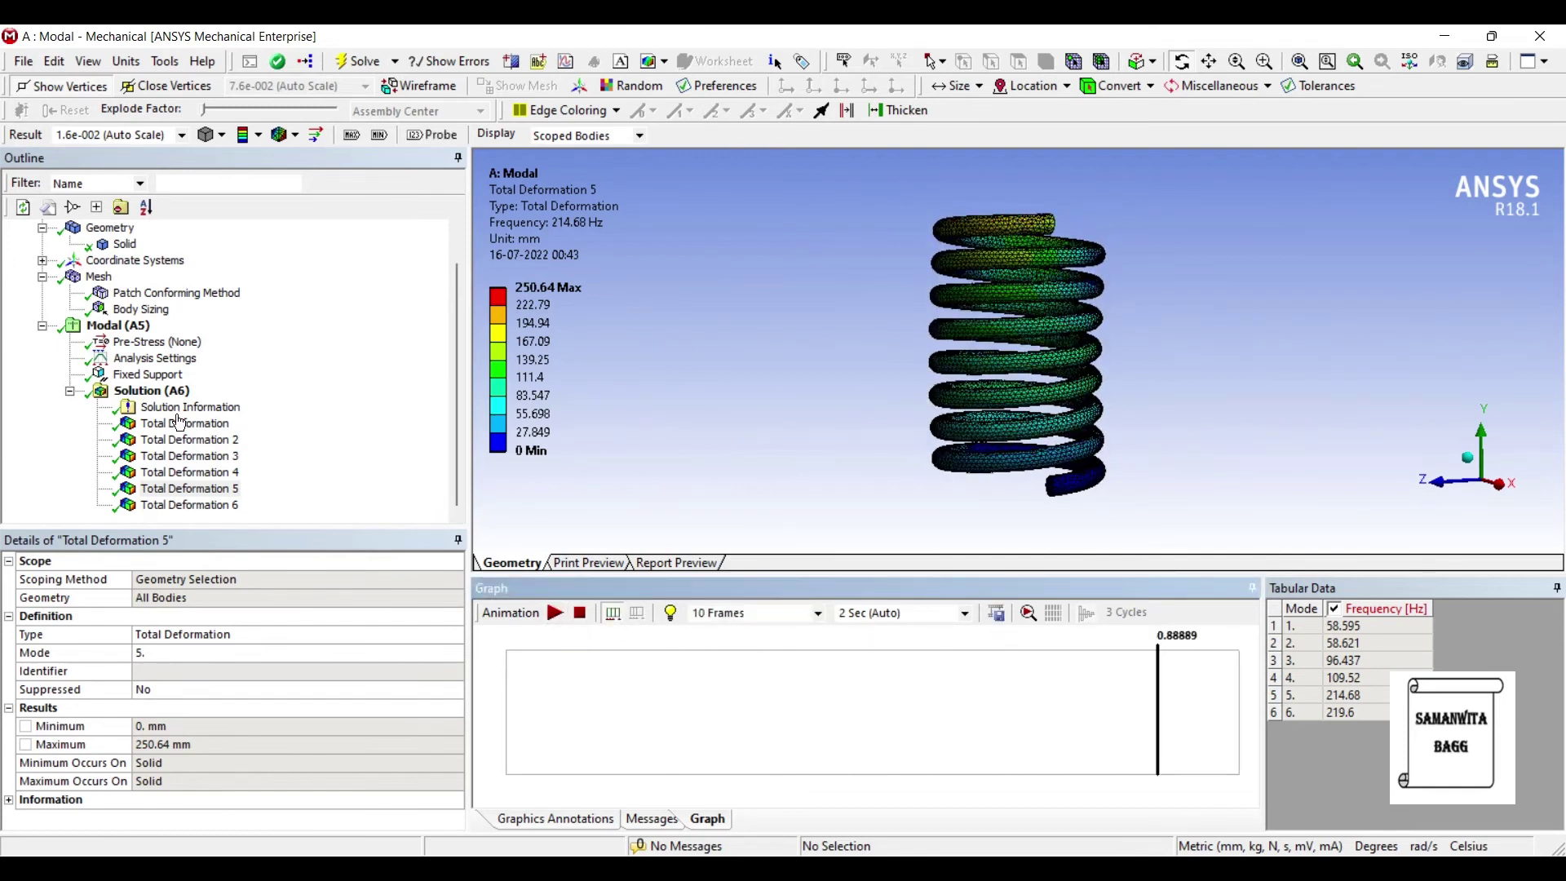
pyautogui.click(189, 505)
pyautogui.click(554, 613)
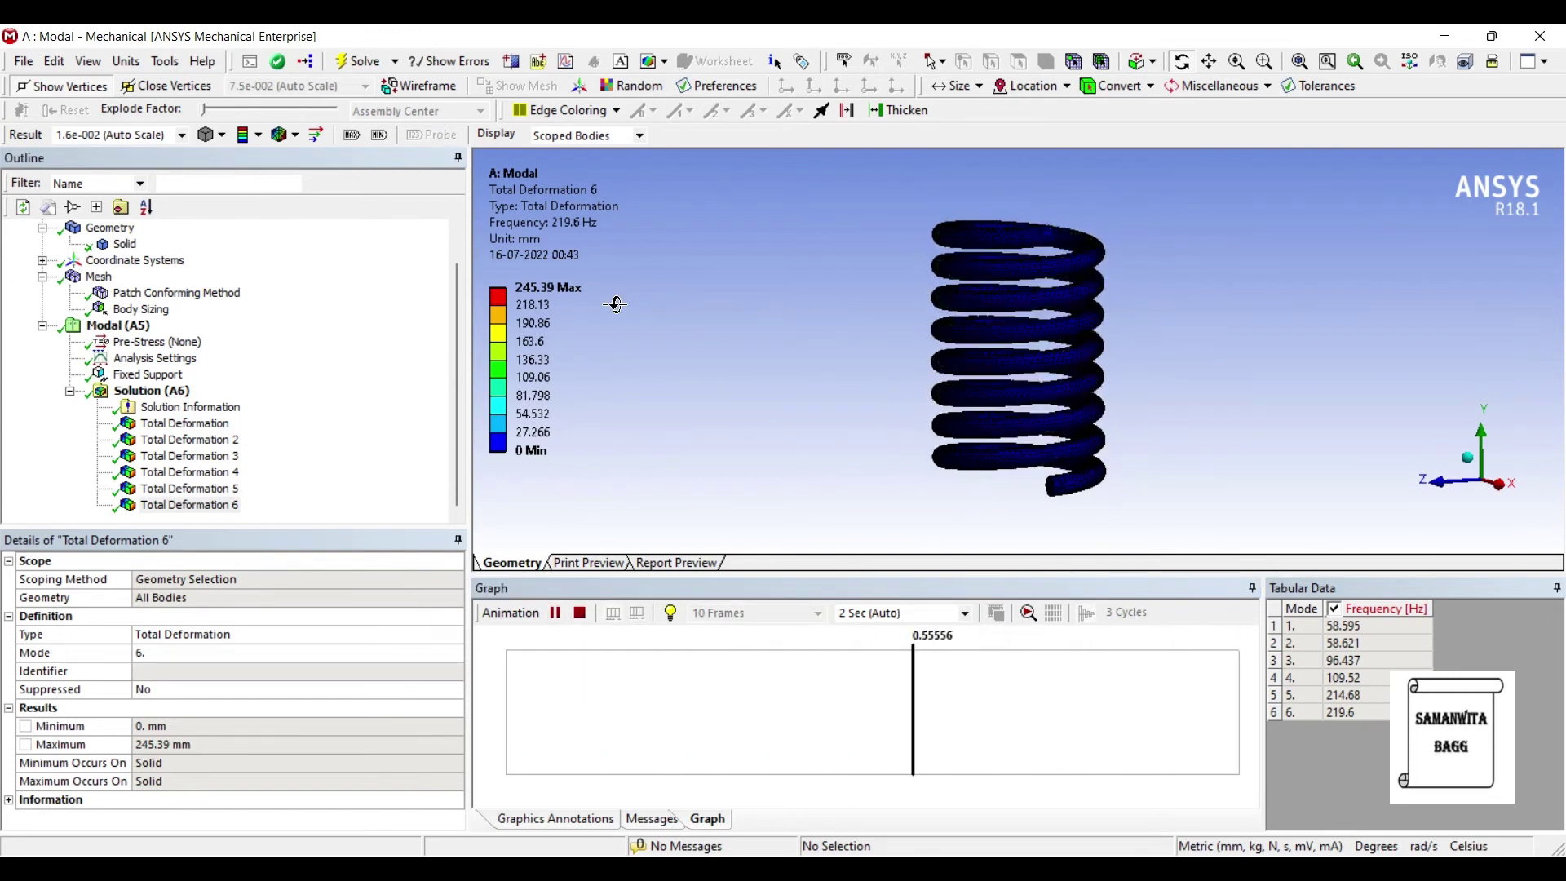
pyautogui.click(447, 481)
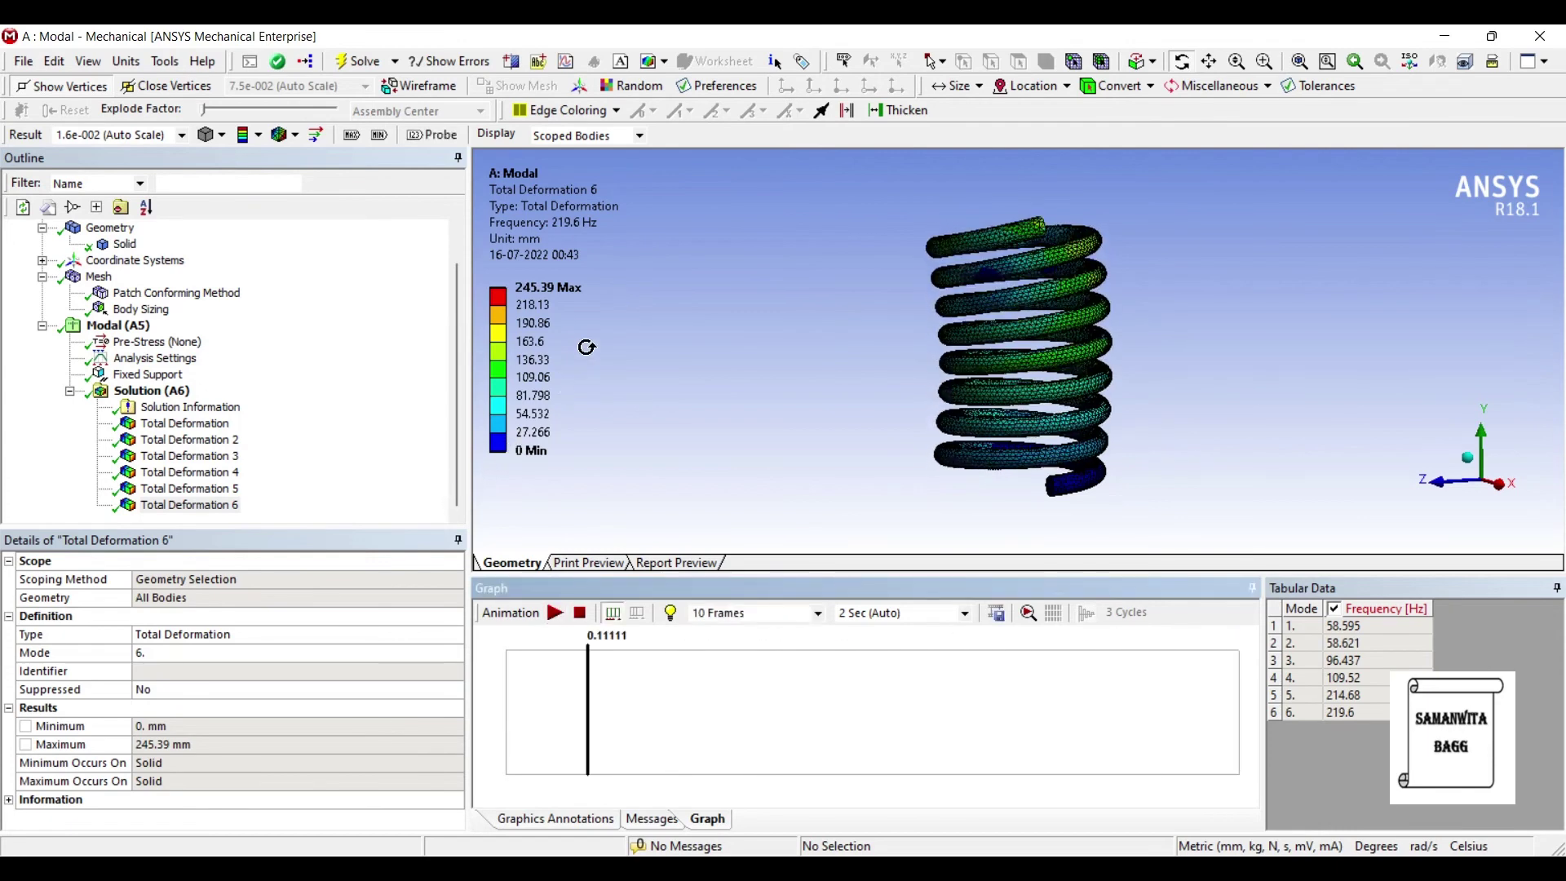
# Step: Try 10 as the maximum number of modes to find in the modal analysis settings, and restore it to 6
pyautogui.click(190, 407)
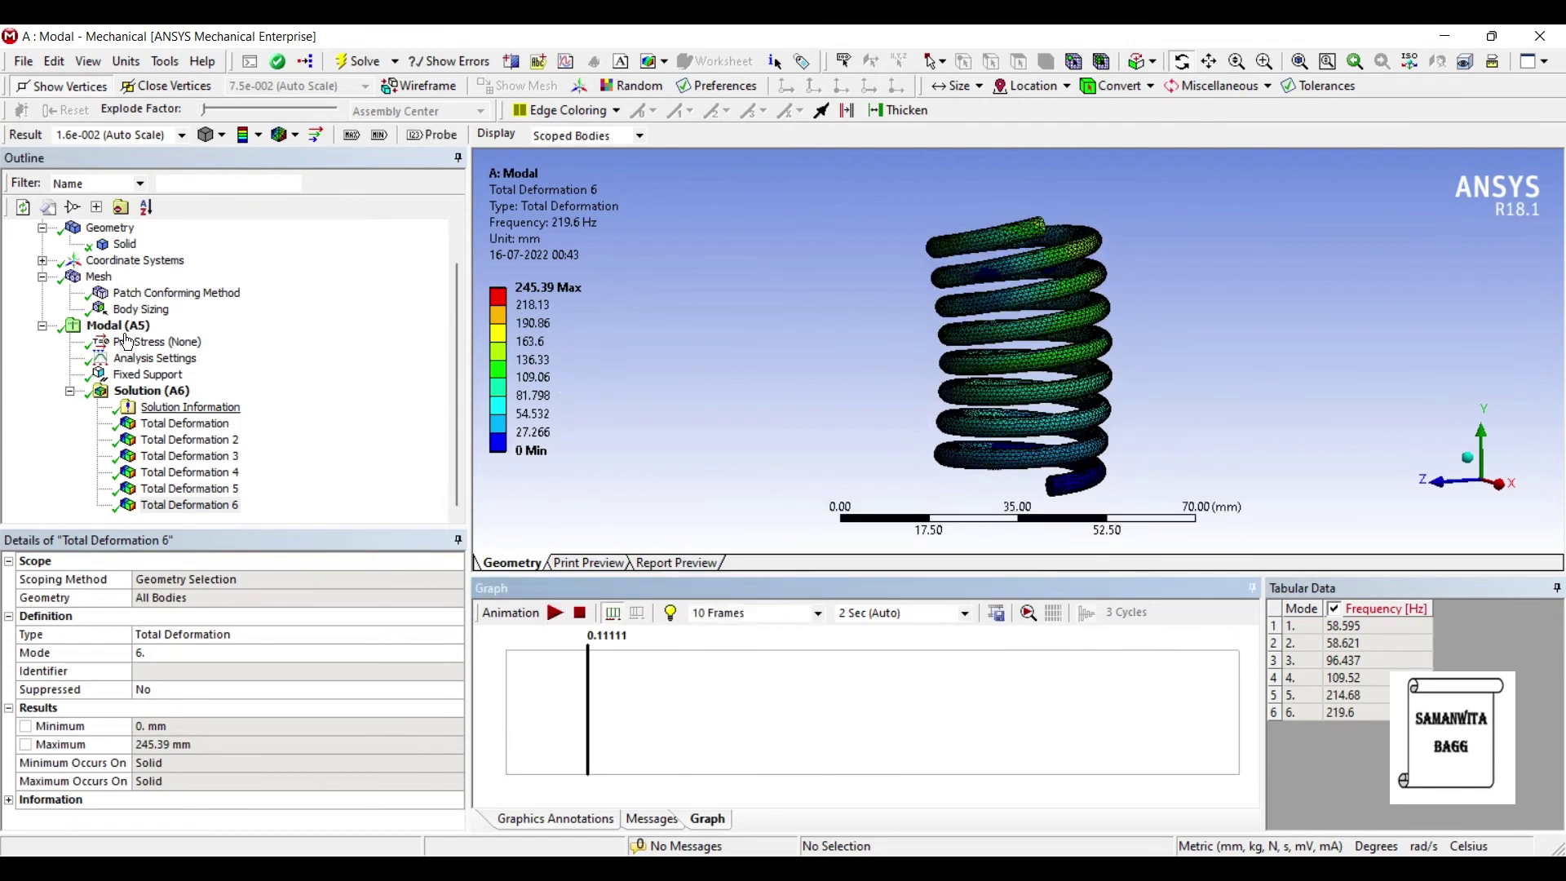
pyautogui.click(143, 359)
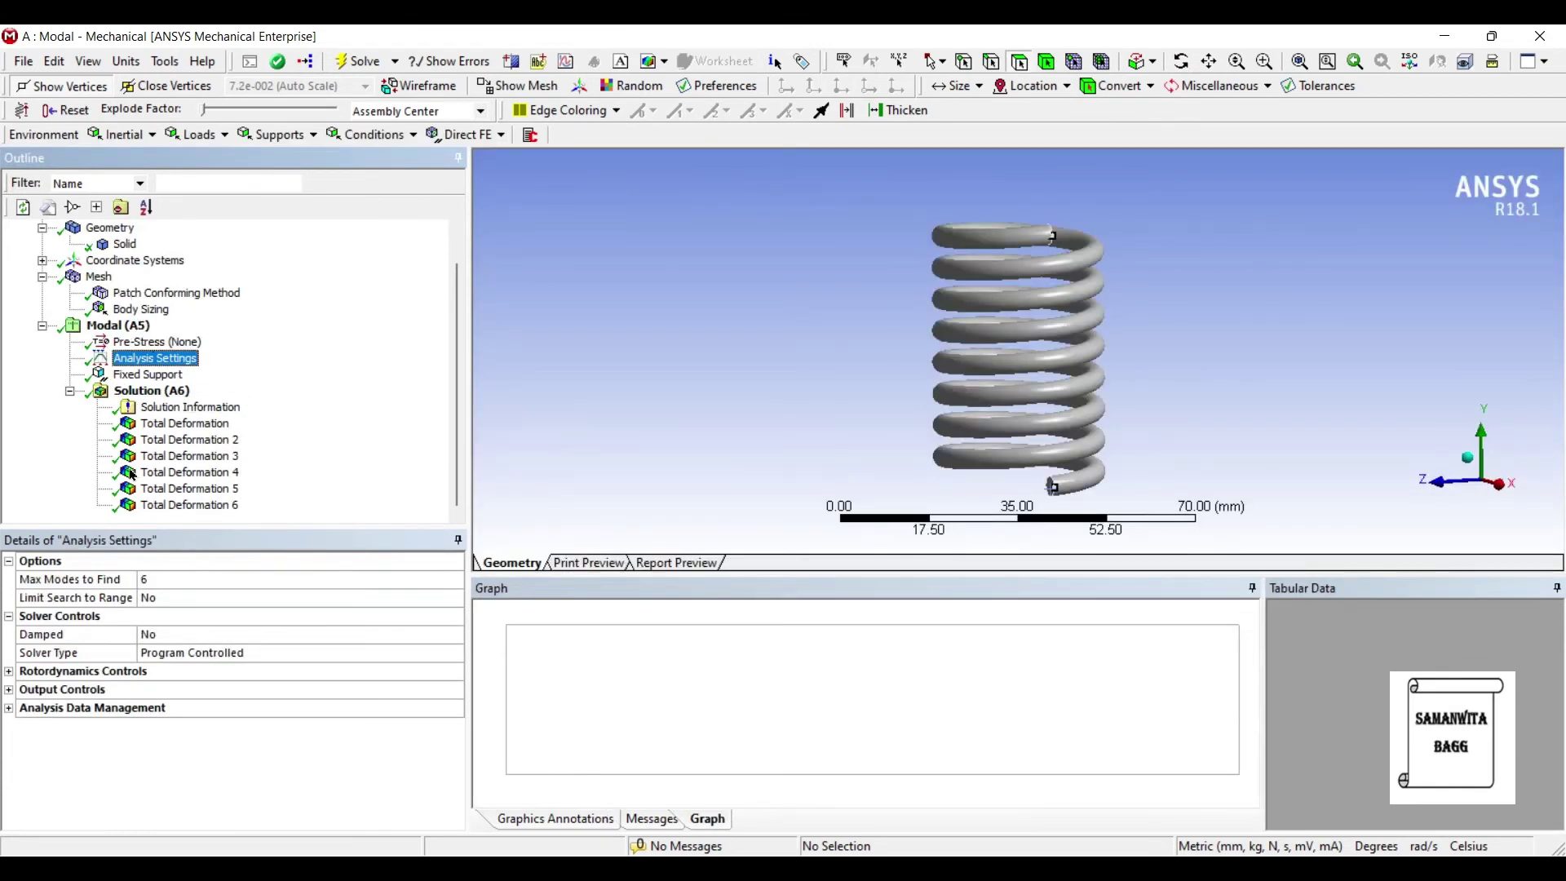
pyautogui.click(151, 579)
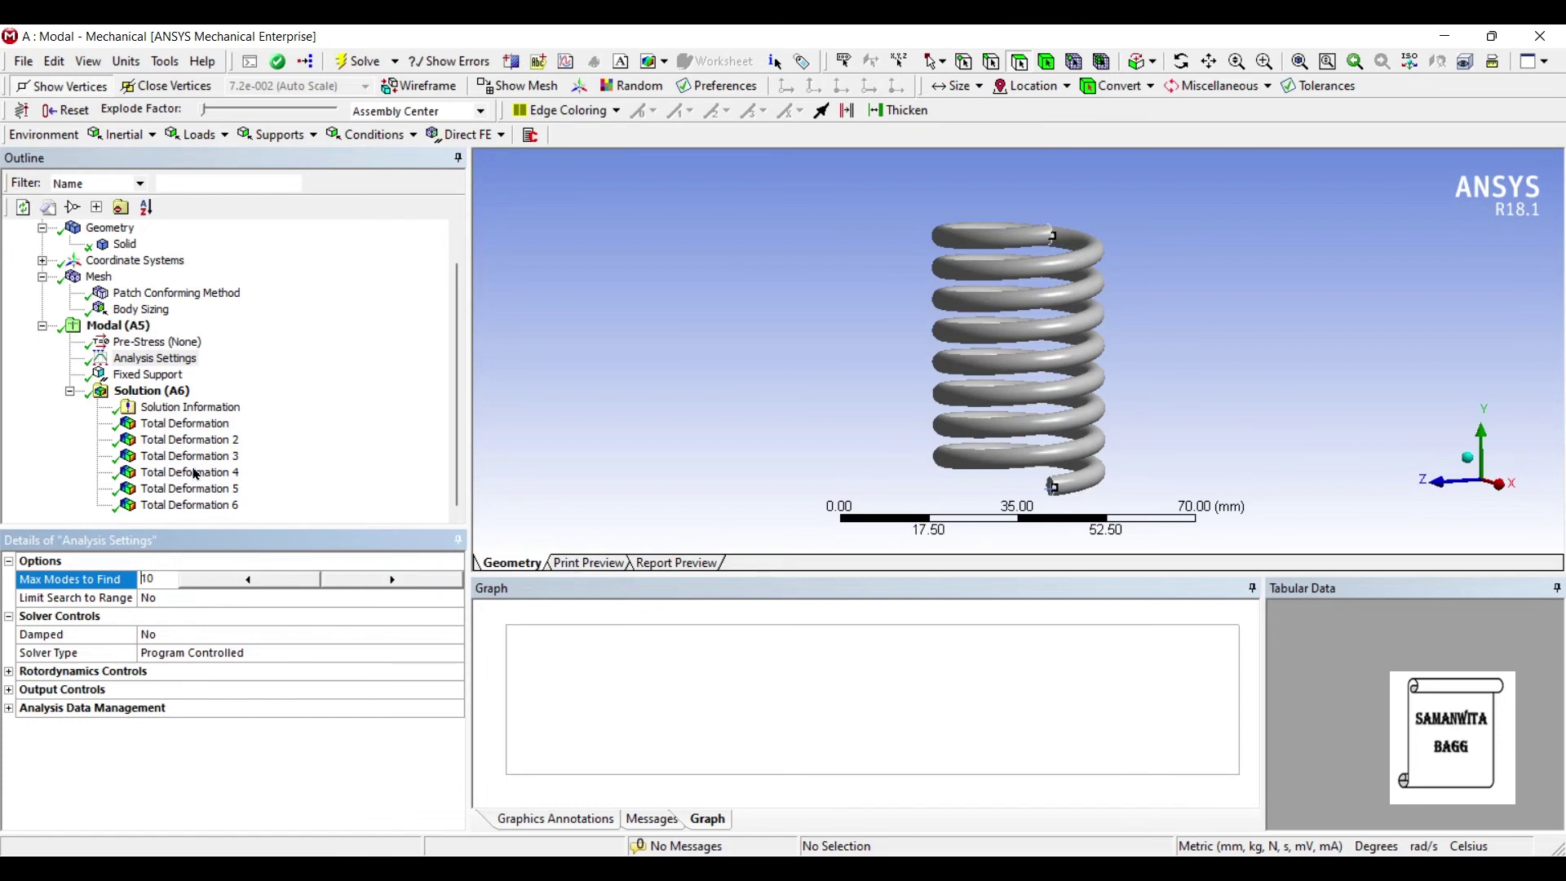
pyautogui.press('BackSpace')
pyautogui.press('BackSpace')
pyautogui.write('7')
pyautogui.click(306, 399)
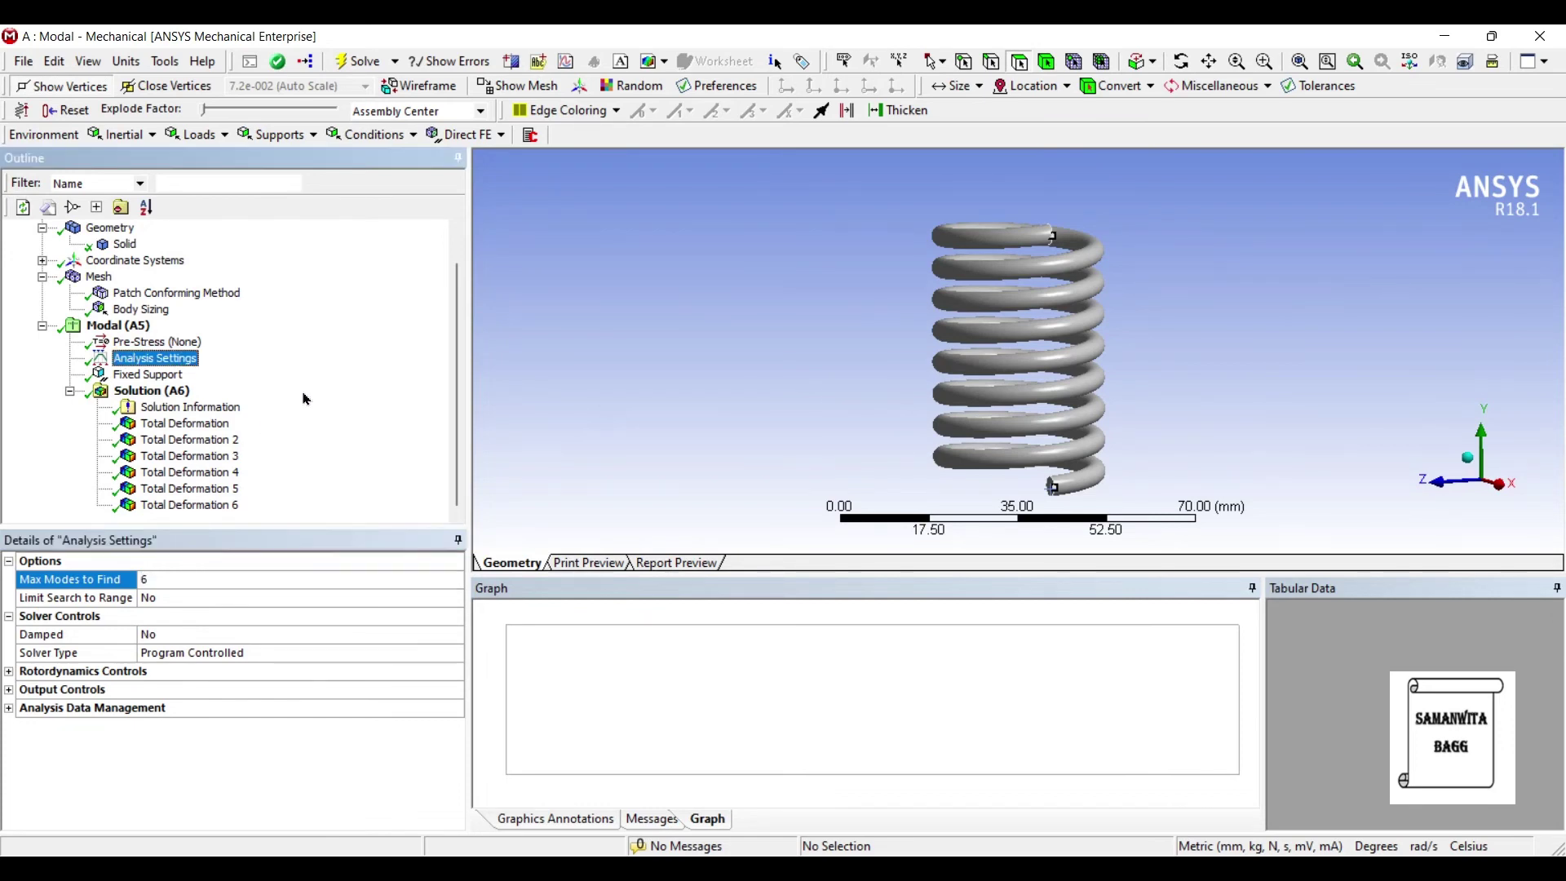